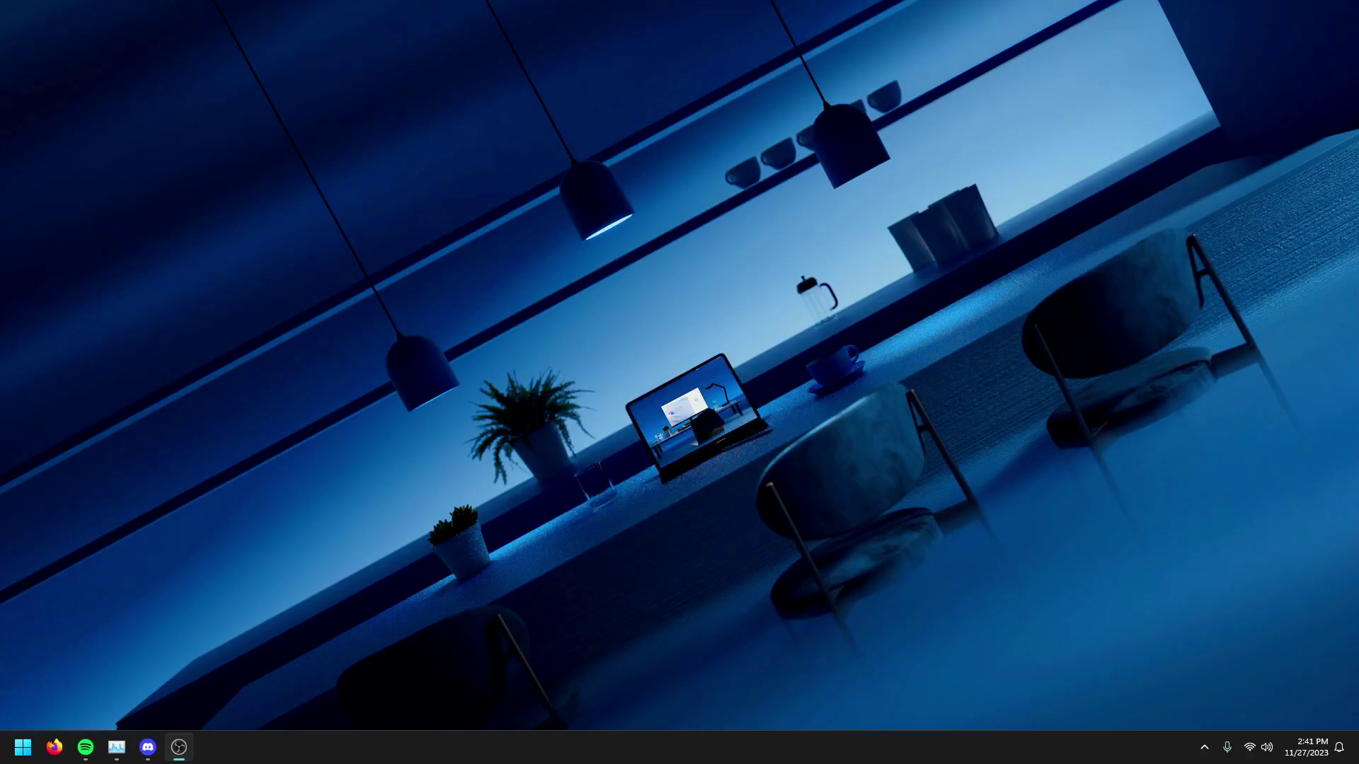
Open the bookmarked Calypto's Latency Guide in Firefox
left_click(55, 746)
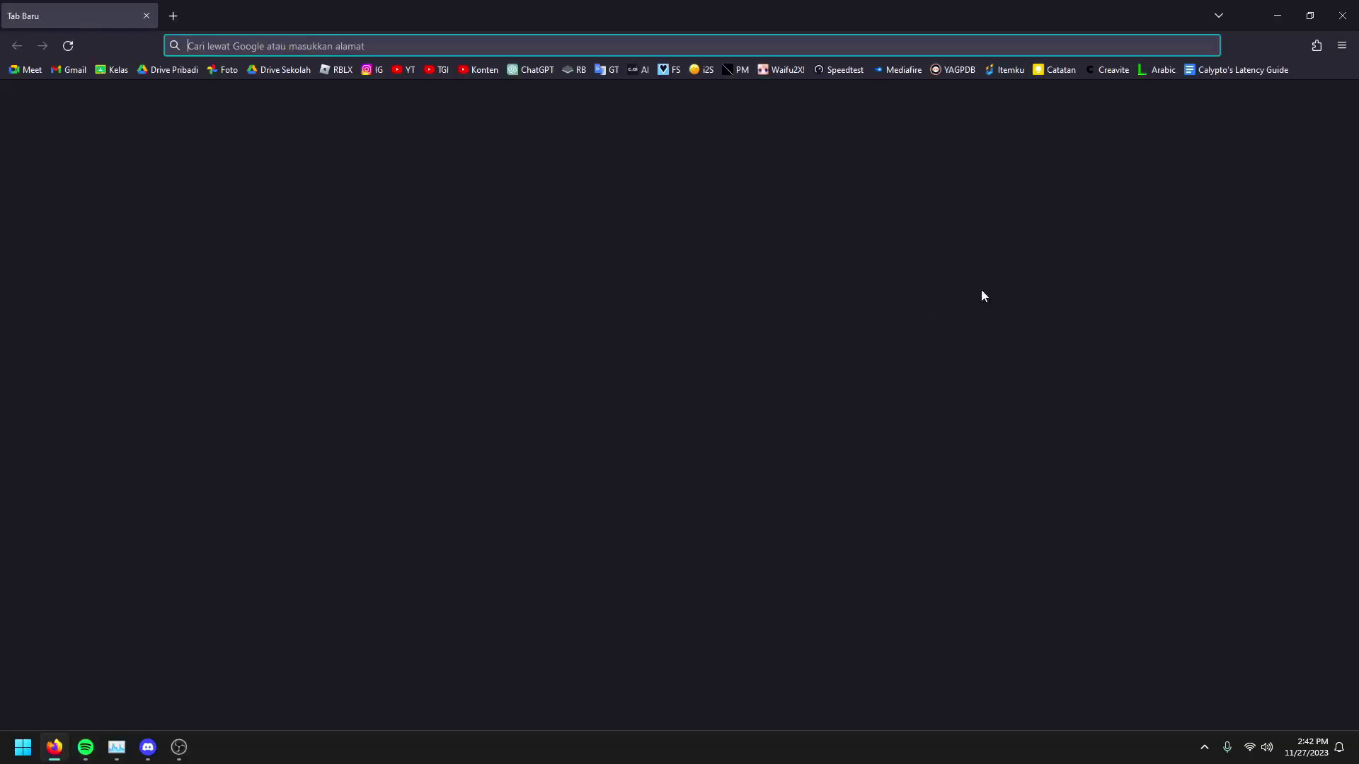
left_click(1240, 71)
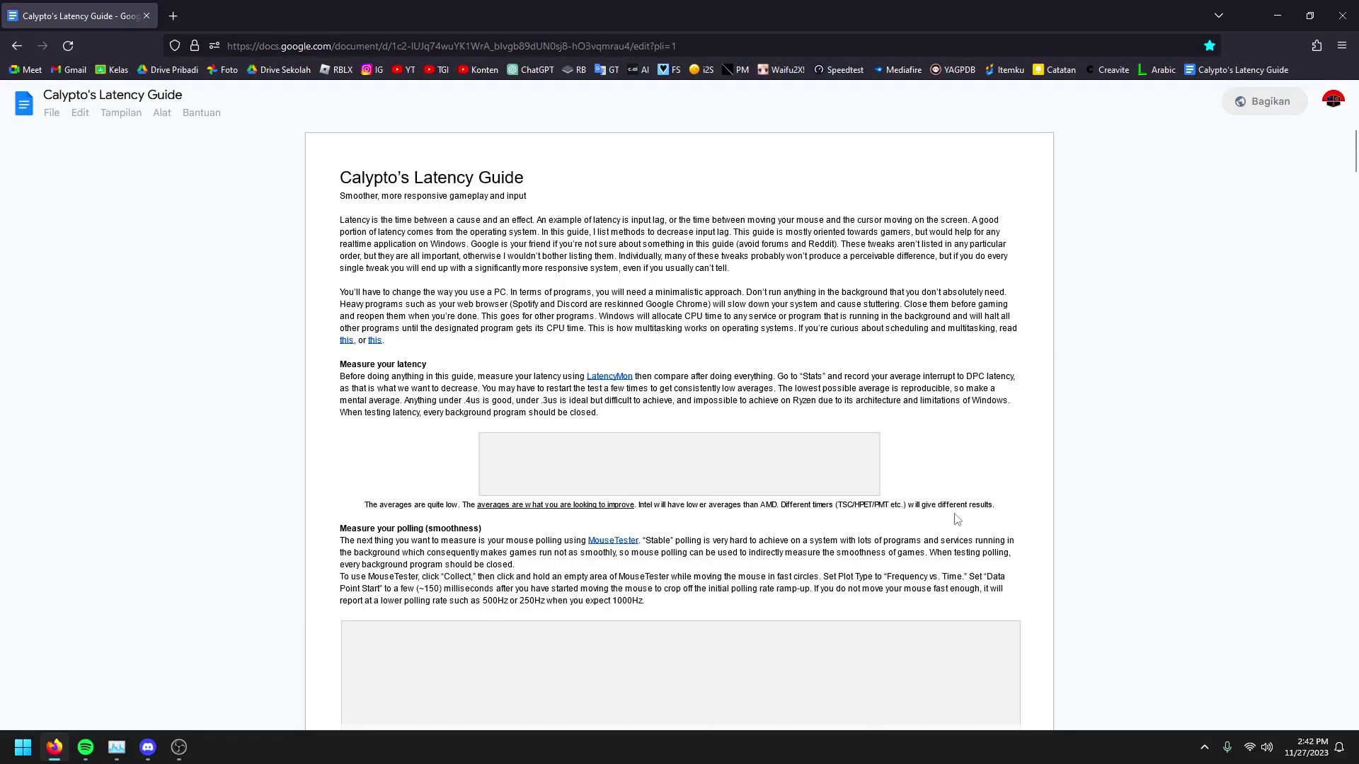
Look through the guide's tweak sections, including BCDEdit, Device Manager, Disable your antivirus, Disable optional features and Startup
scroll(944, 520, "down", 6)
scroll(938, 523, "down", 15)
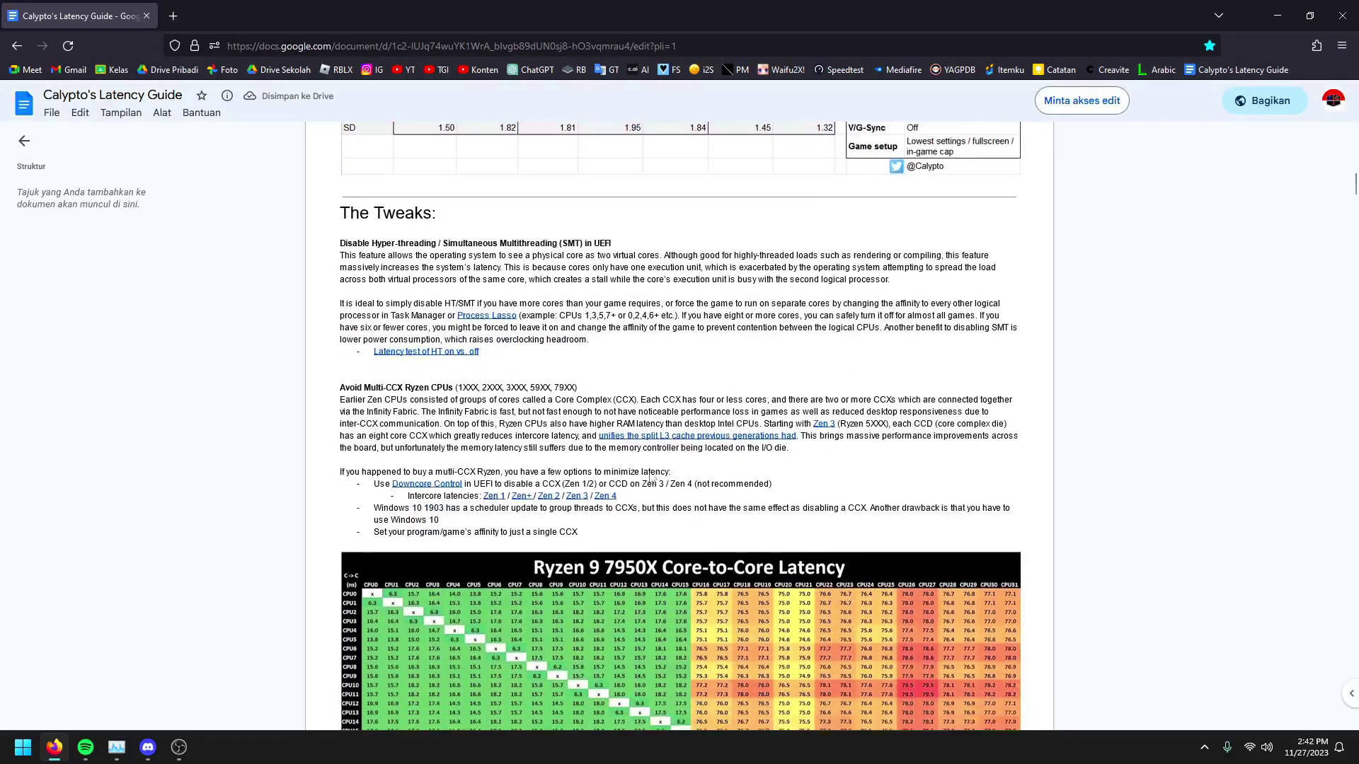
scroll(593, 460, "down", 8)
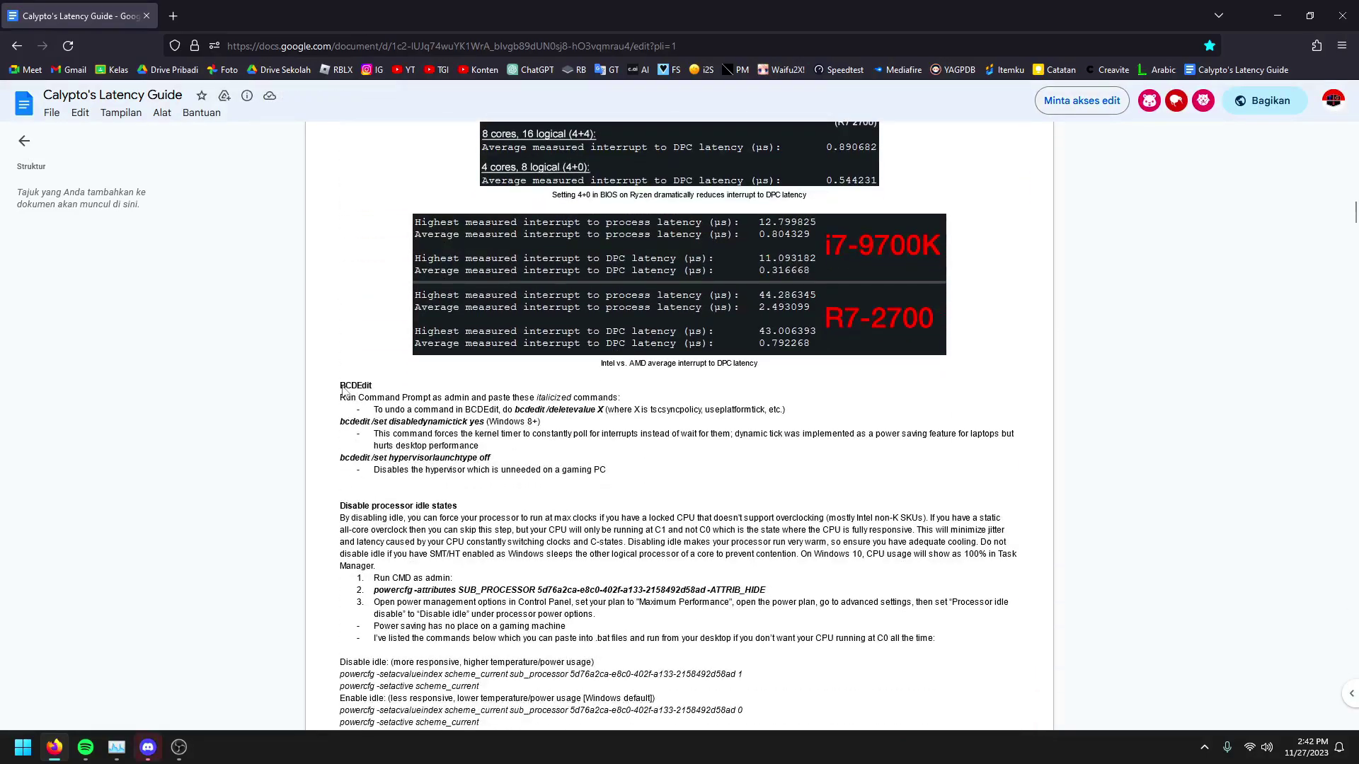
left_click_drag(340, 386, 377, 388)
scroll(410, 414, "down", 15)
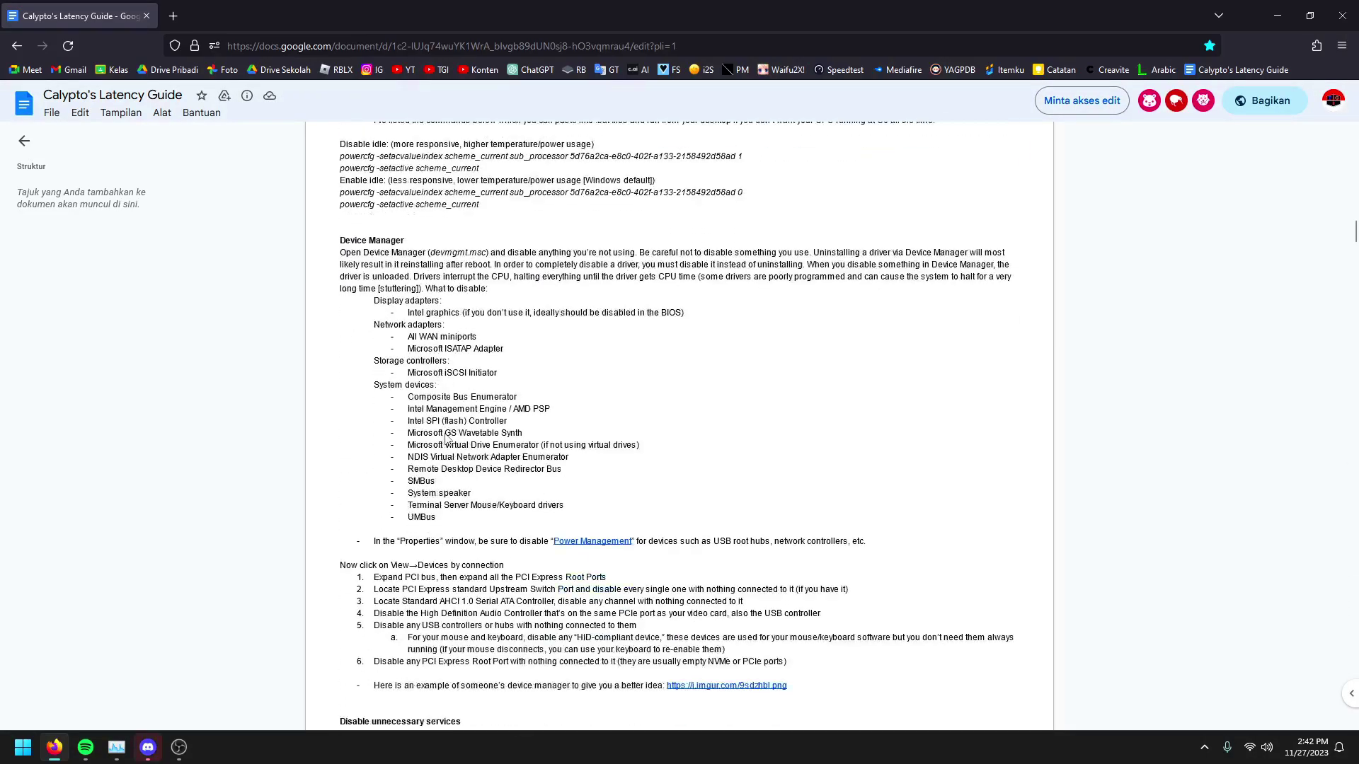
scroll(446, 439, "down", 14)
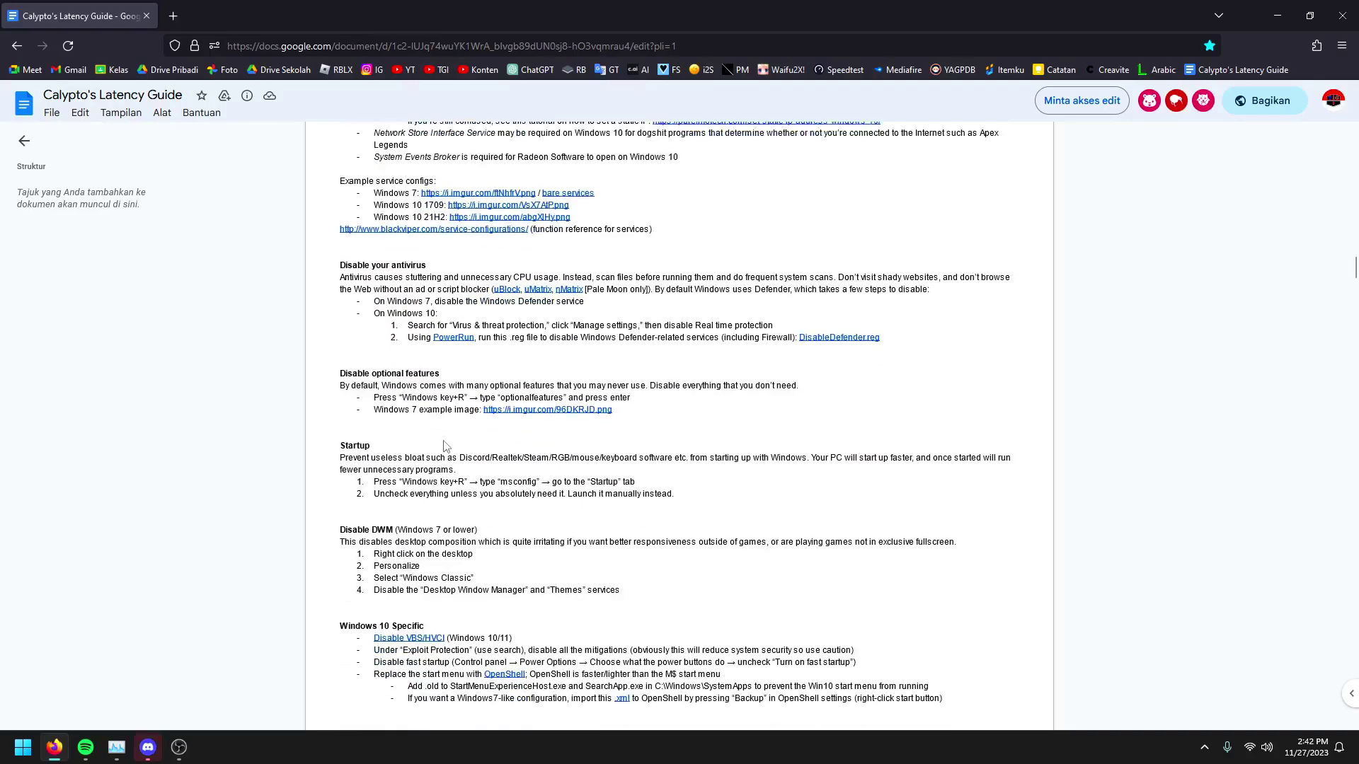
left_click_drag(340, 252, 431, 256)
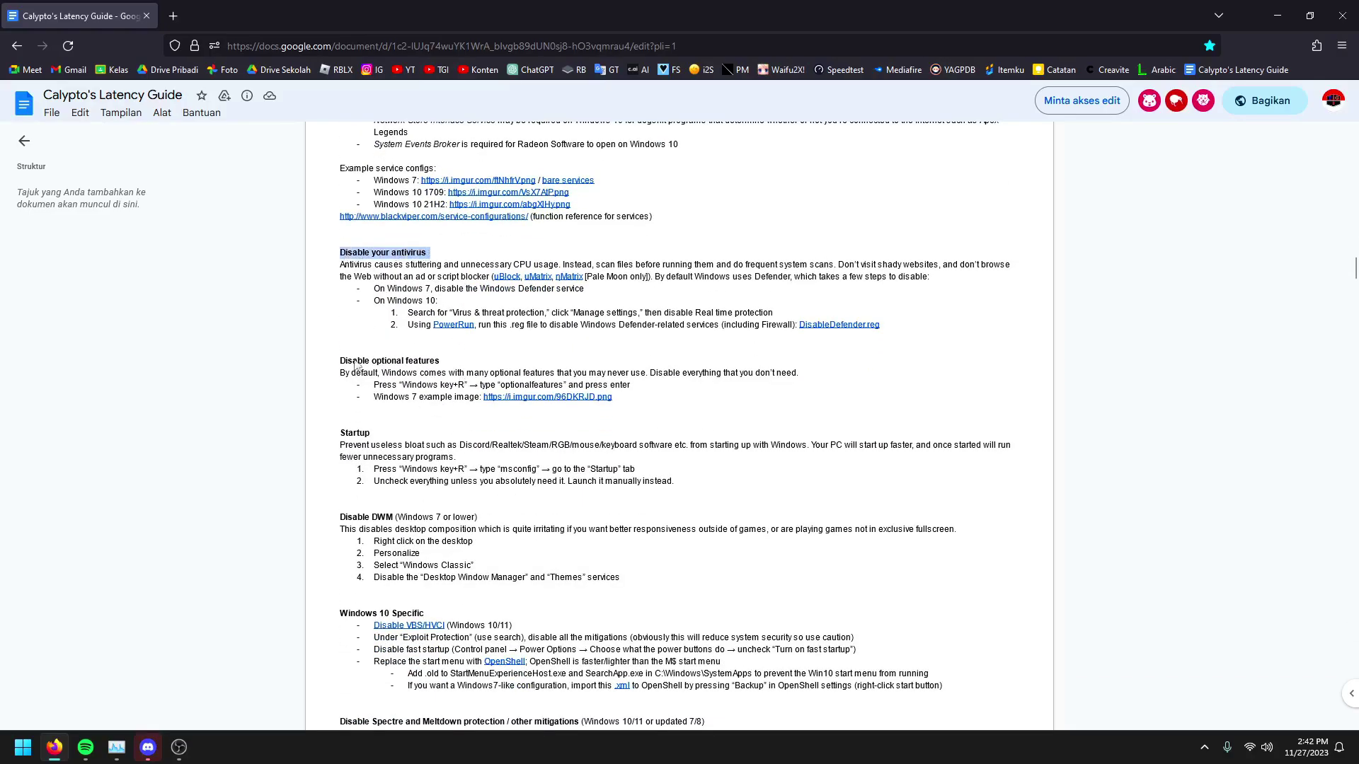
left_click_drag(341, 363, 450, 364)
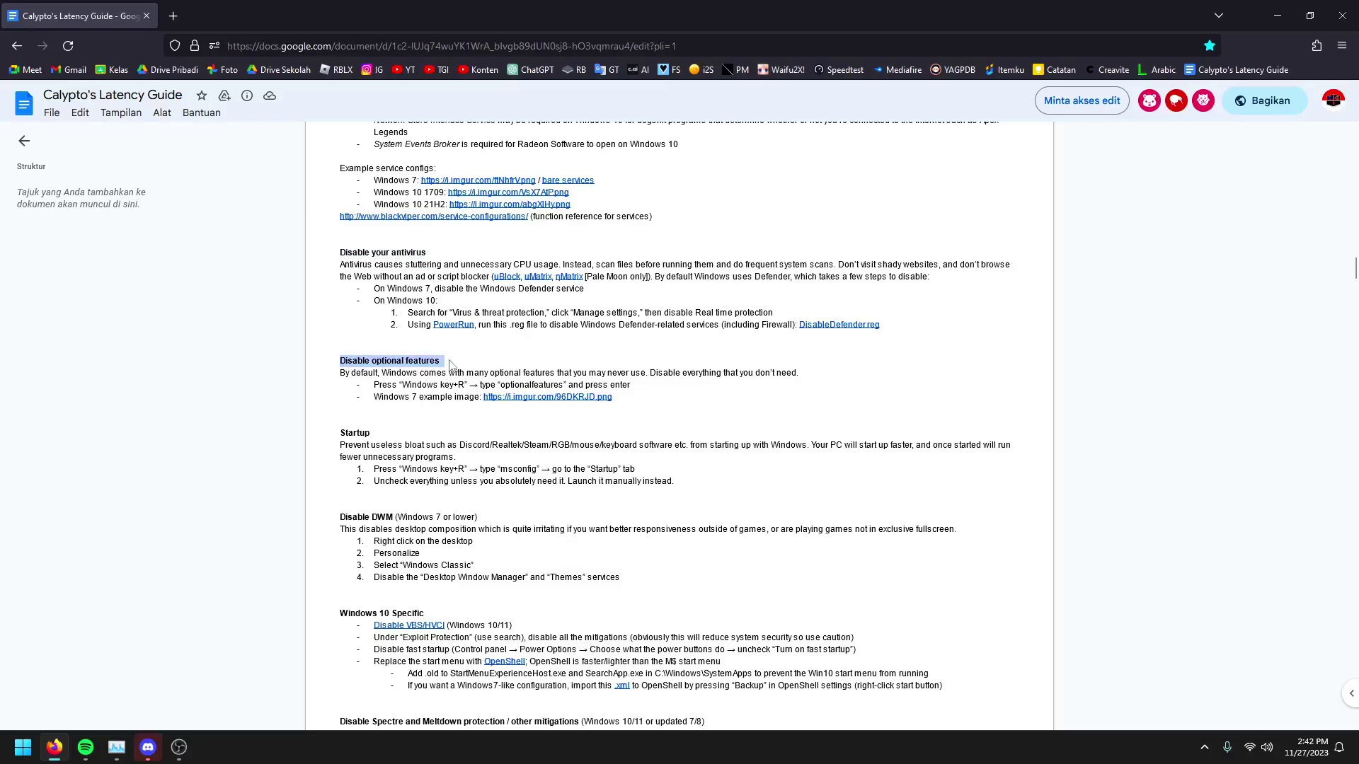
left_click_drag(342, 434, 529, 436)
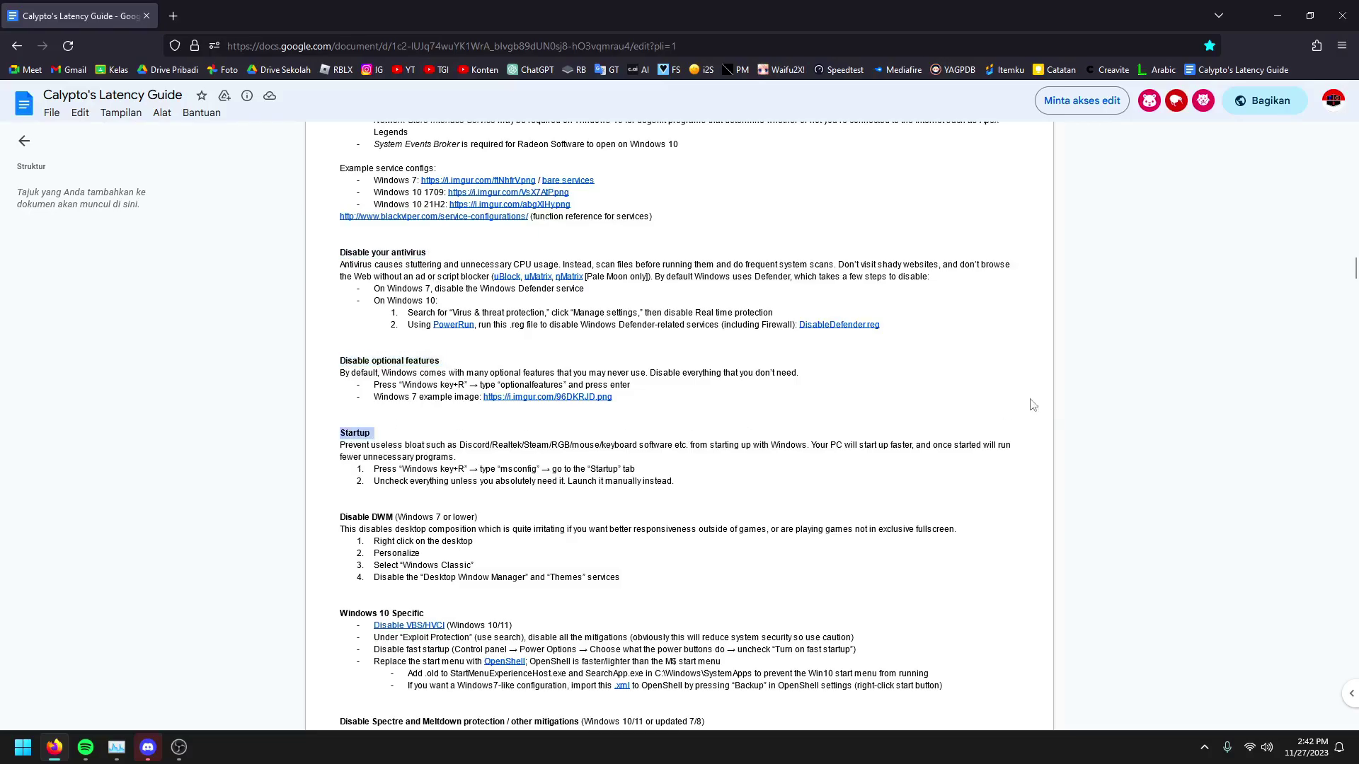
Enlarge the guide page to 140% and go back to its Device Manager section
scroll(1033, 405, "up", 5)
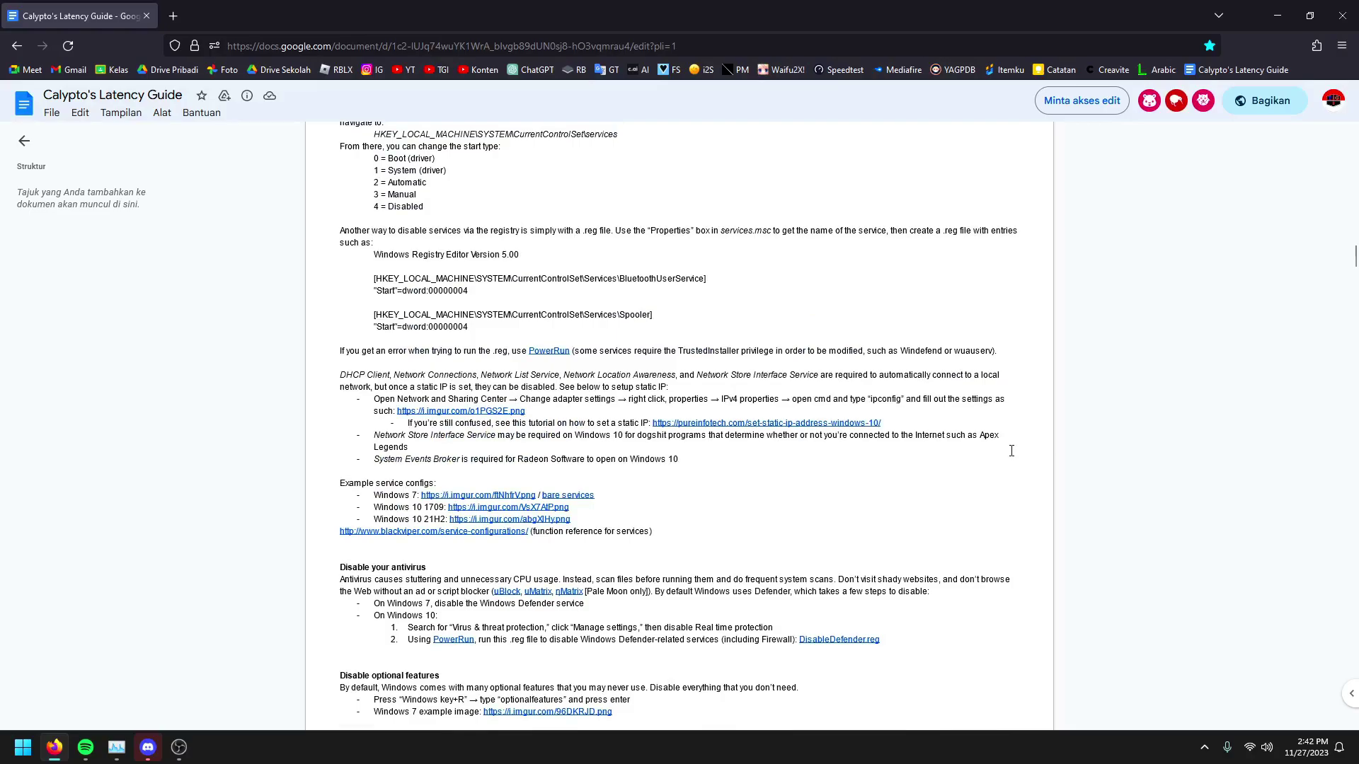
scroll(1004, 465, "up", 4, "ctrl")
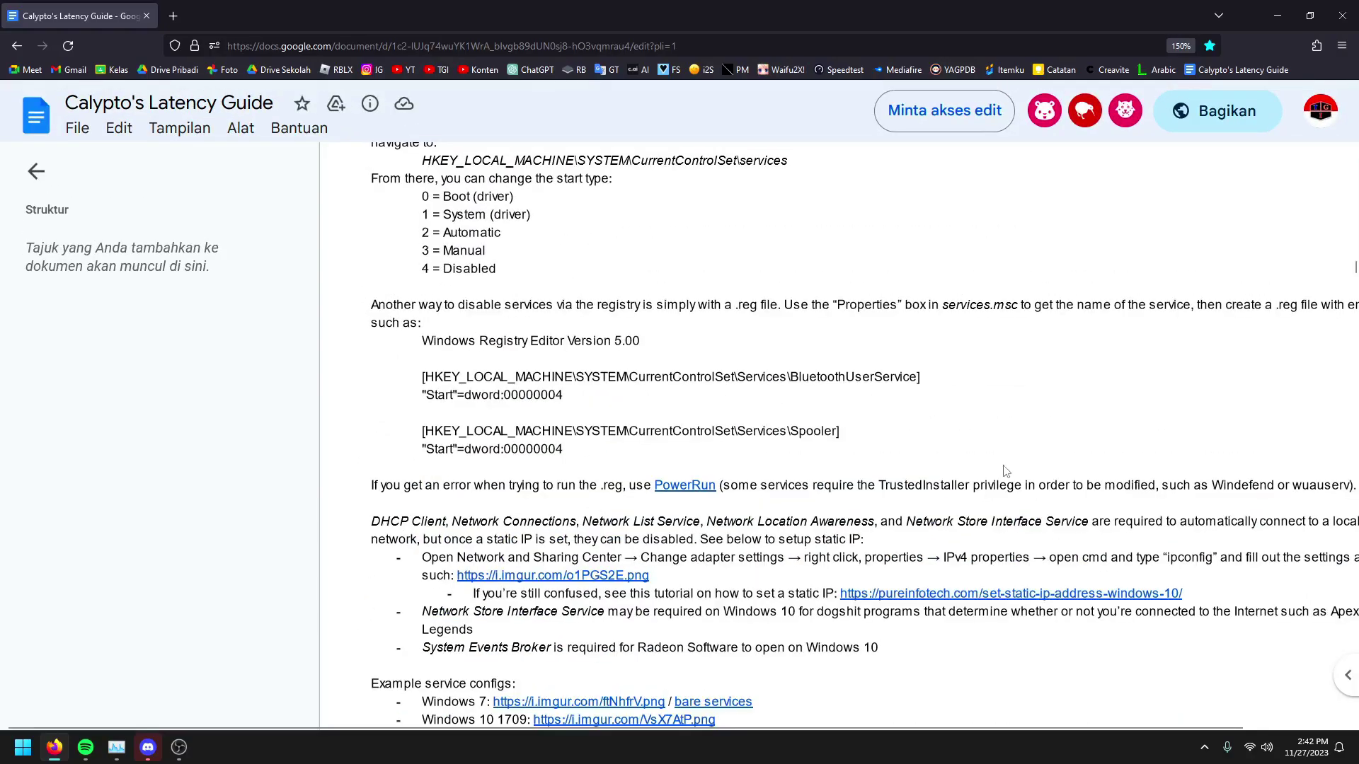
scroll(887, 513, "down", 5)
scroll(895, 579, "down", 1, "ctrl")
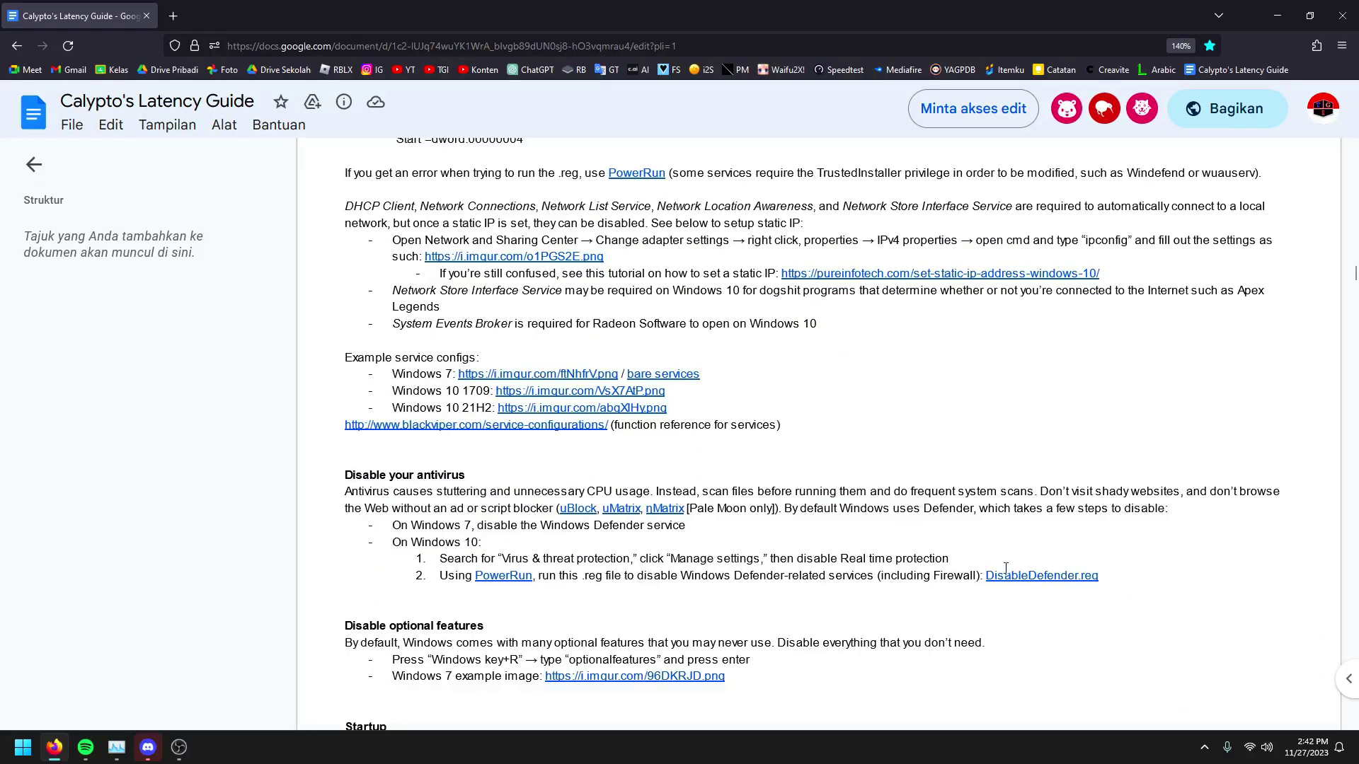
scroll(895, 579, "up", 5)
scroll(895, 579, "up", 10)
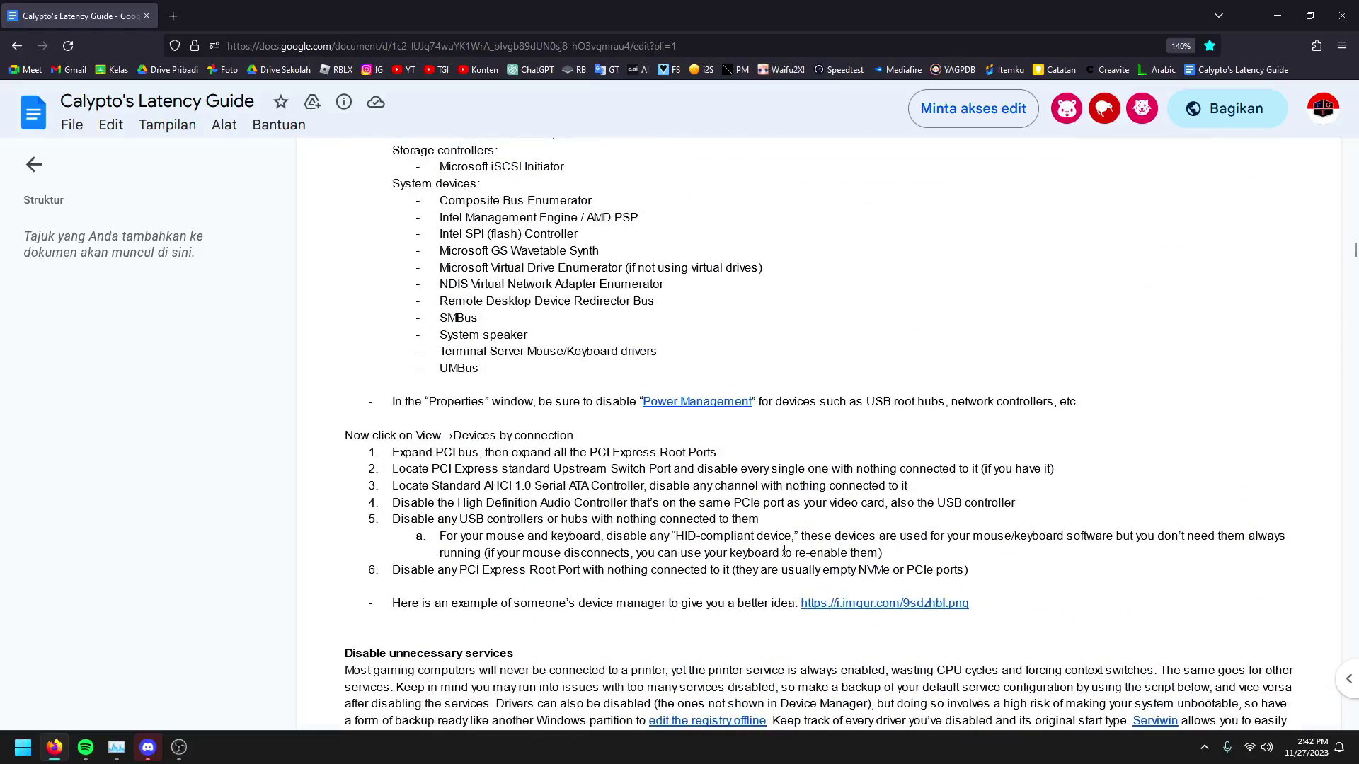
scroll(770, 546, "up", 5)
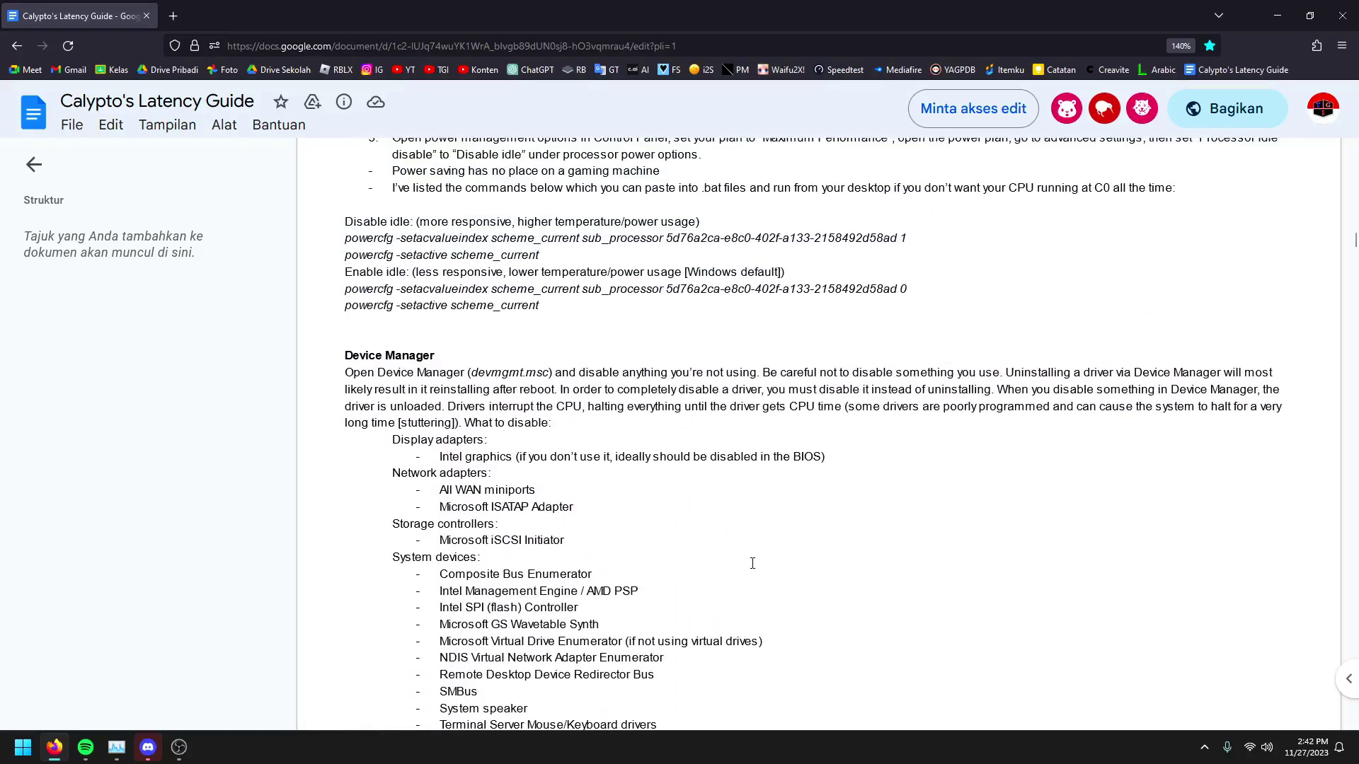
scroll(753, 564, "down", 3)
scroll(753, 563, "up", 1)
scroll(687, 523, "down", 1)
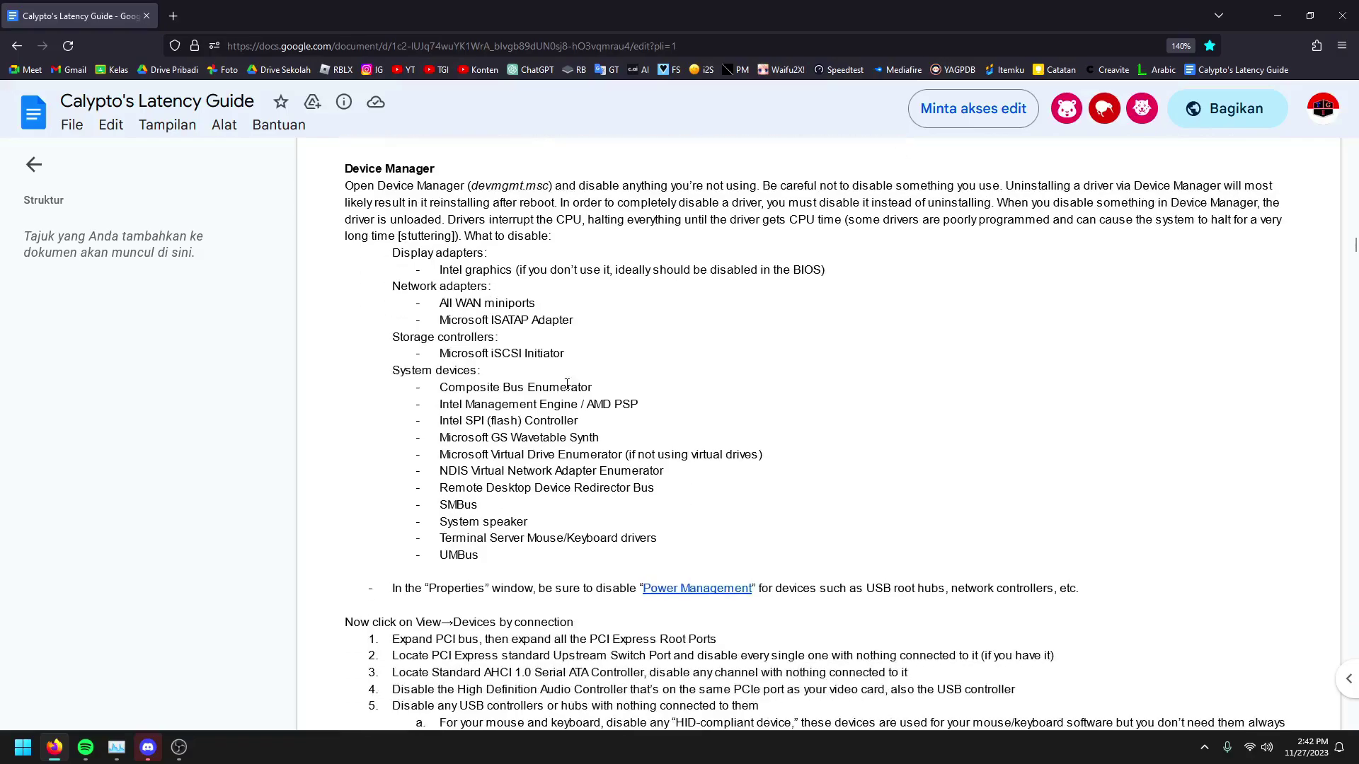
Read the Device Manager section's introduction, including the advice about not disabling something in use
triple_click(359, 167)
left_click(908, 406)
left_click_drag(583, 194, 726, 190)
left_click(789, 362)
left_click_drag(820, 189, 997, 184)
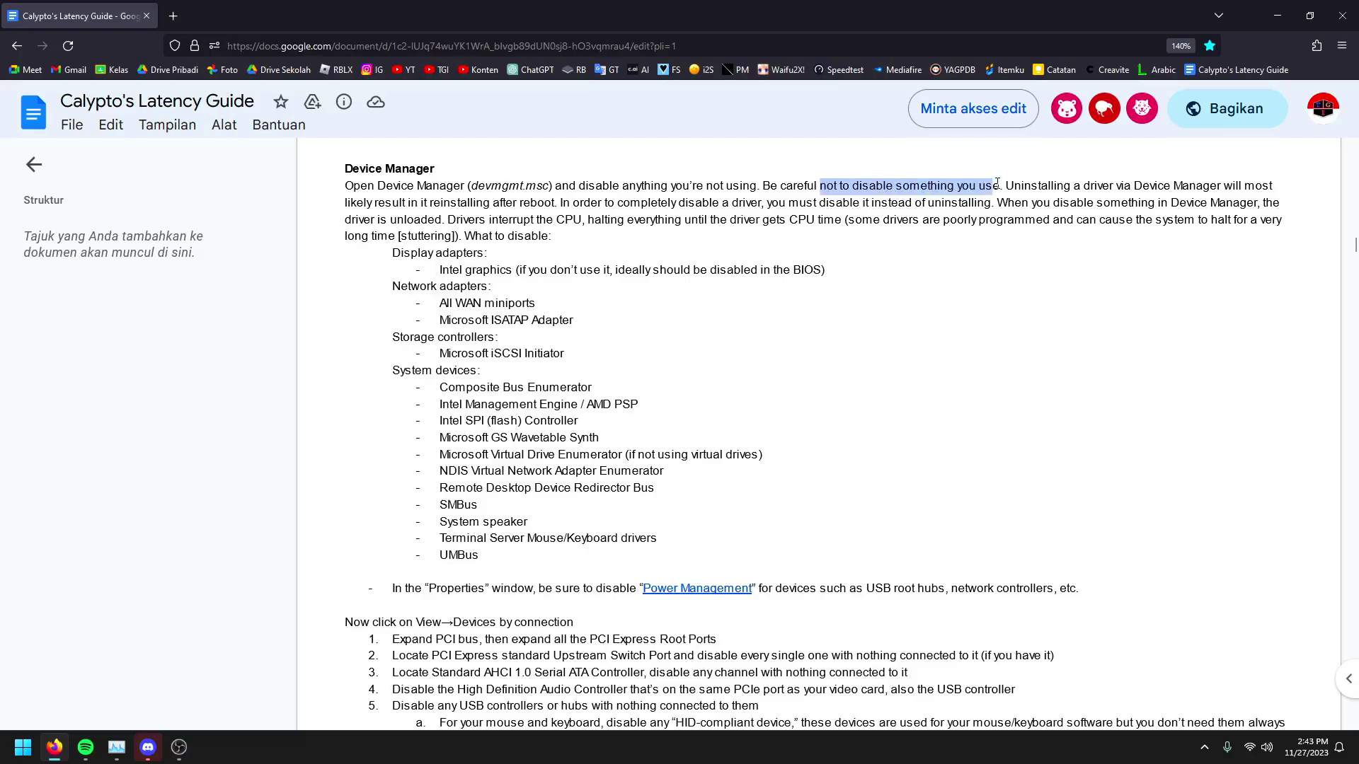
left_click(998, 291)
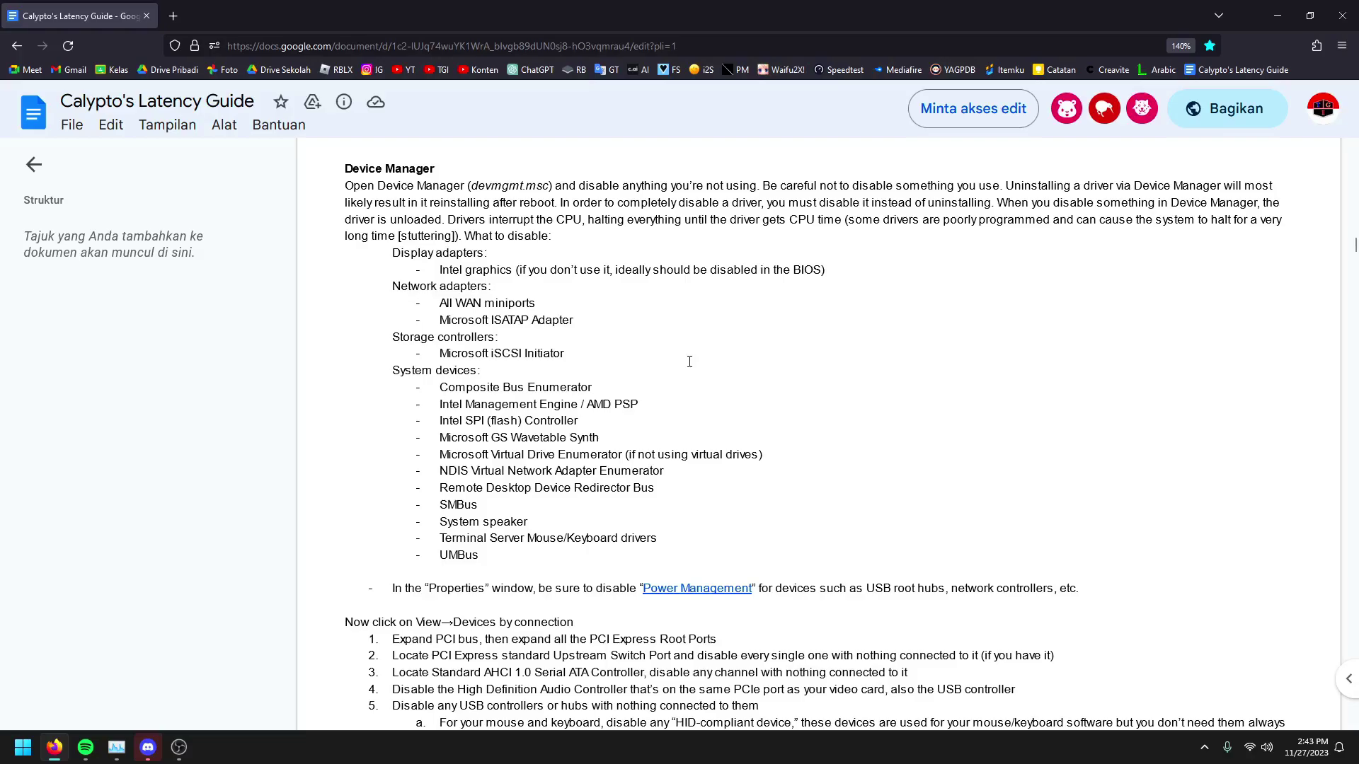
Search Windows for "device manager" and open Device Manager
key("super")
type("devi")
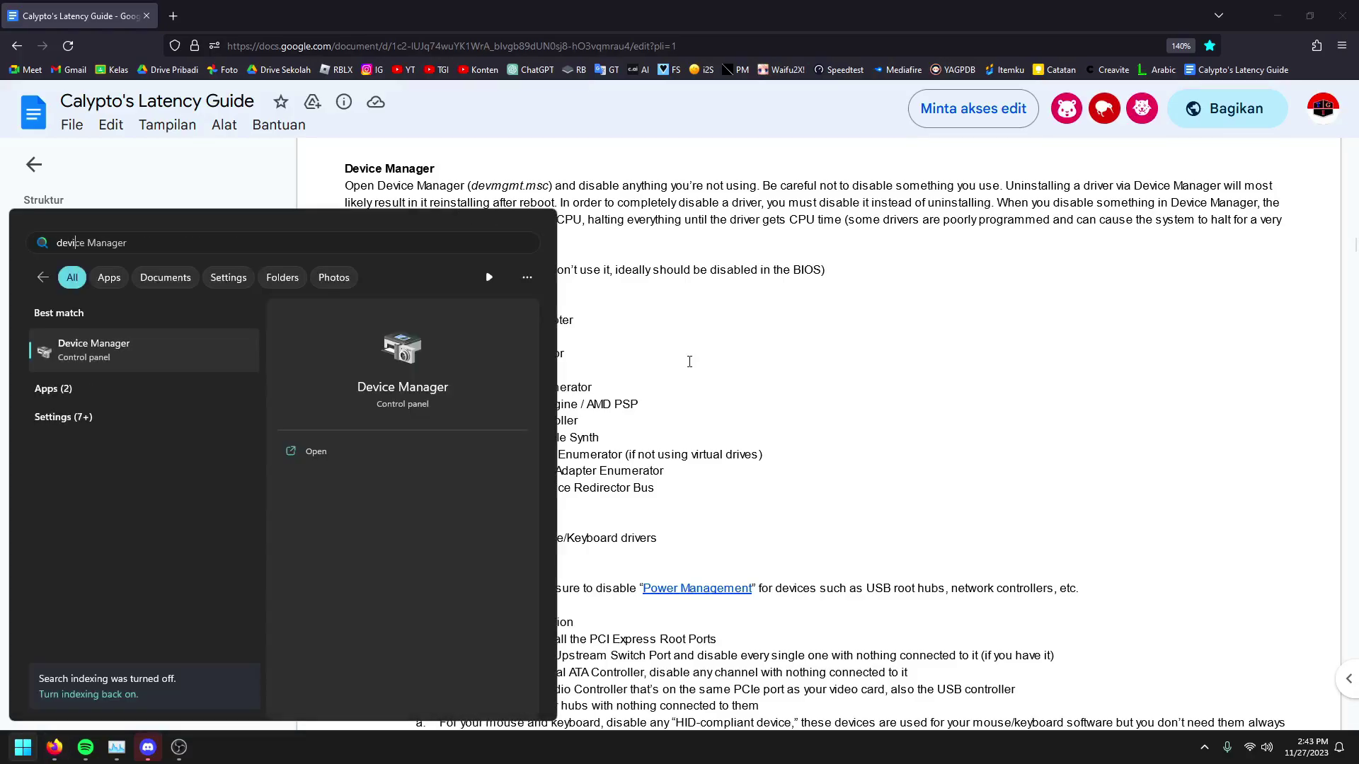
type("ce man")
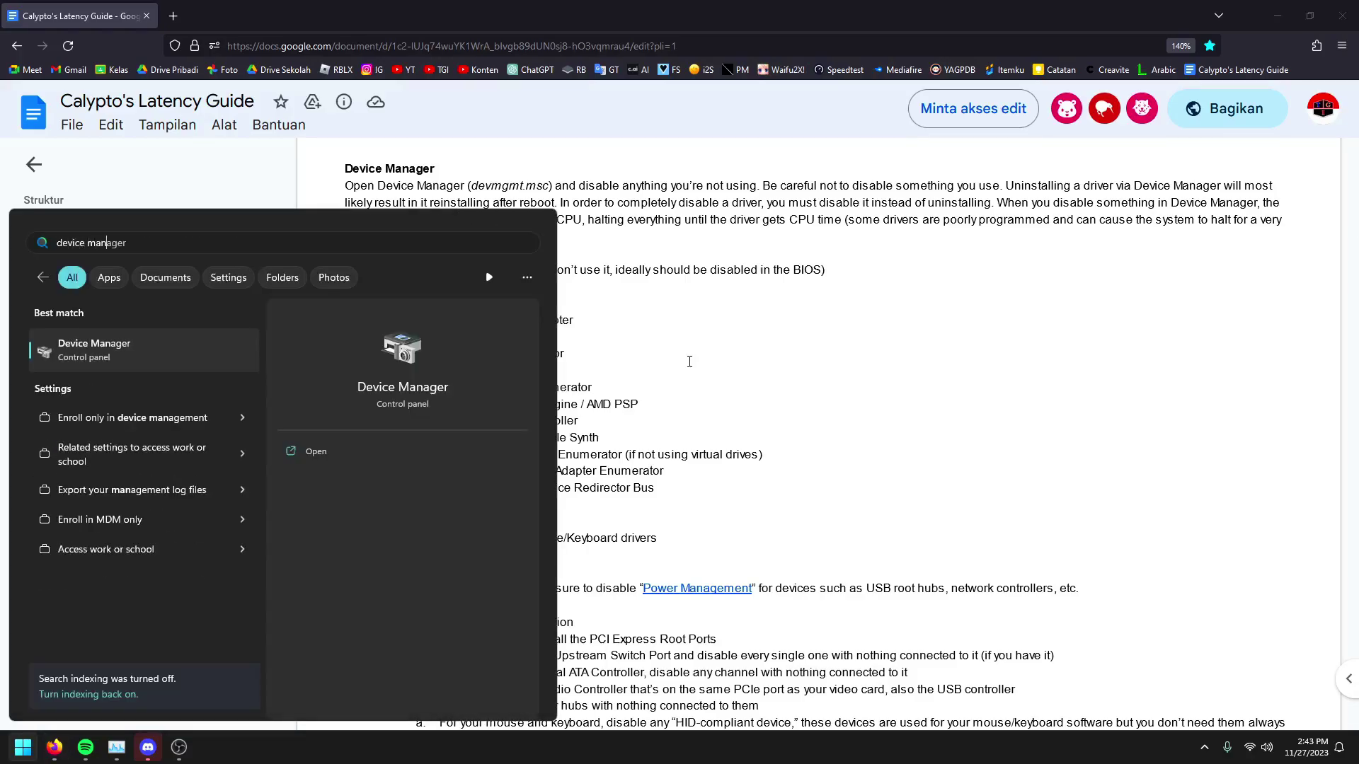
type("ager")
key("Return")
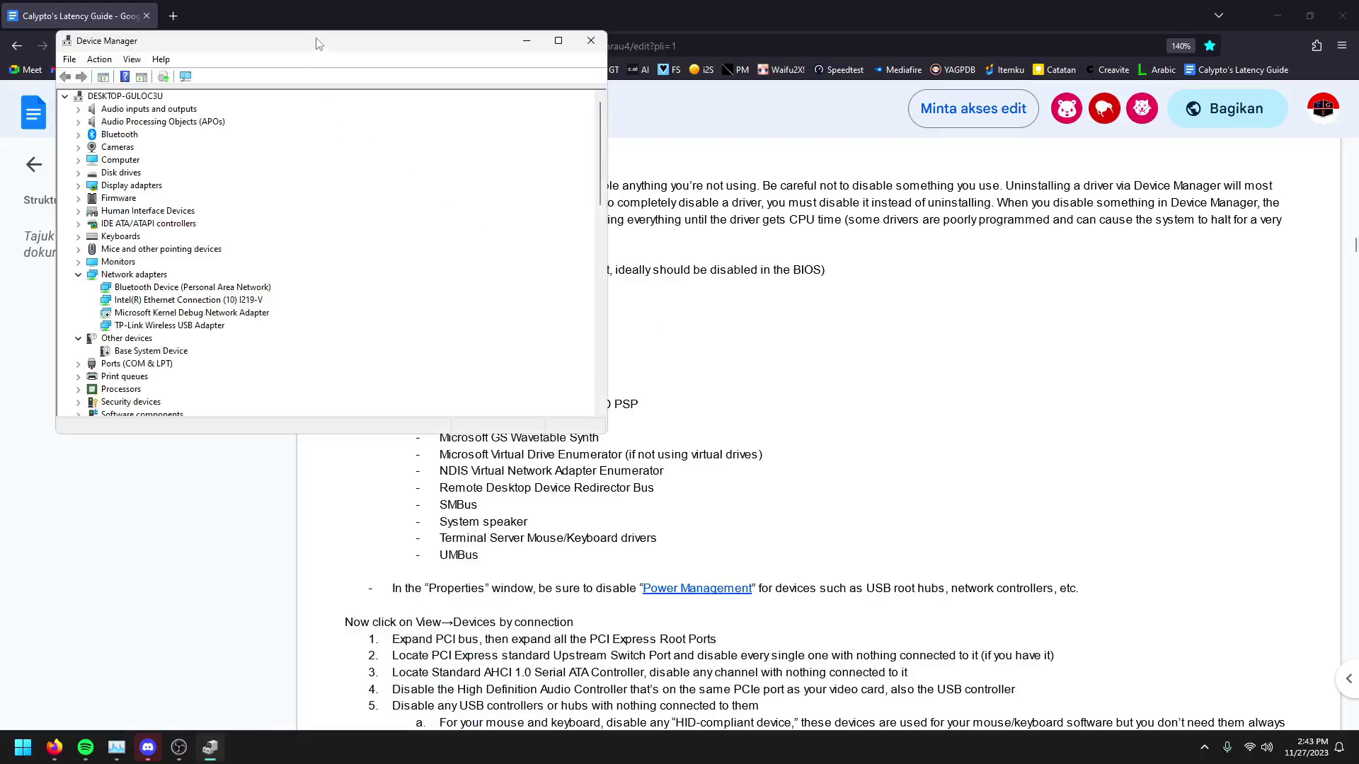
Show hidden devices in Device Manager and place its window beside the guide's list of devices to disable
left_click_drag(316, 44, 921, 211)
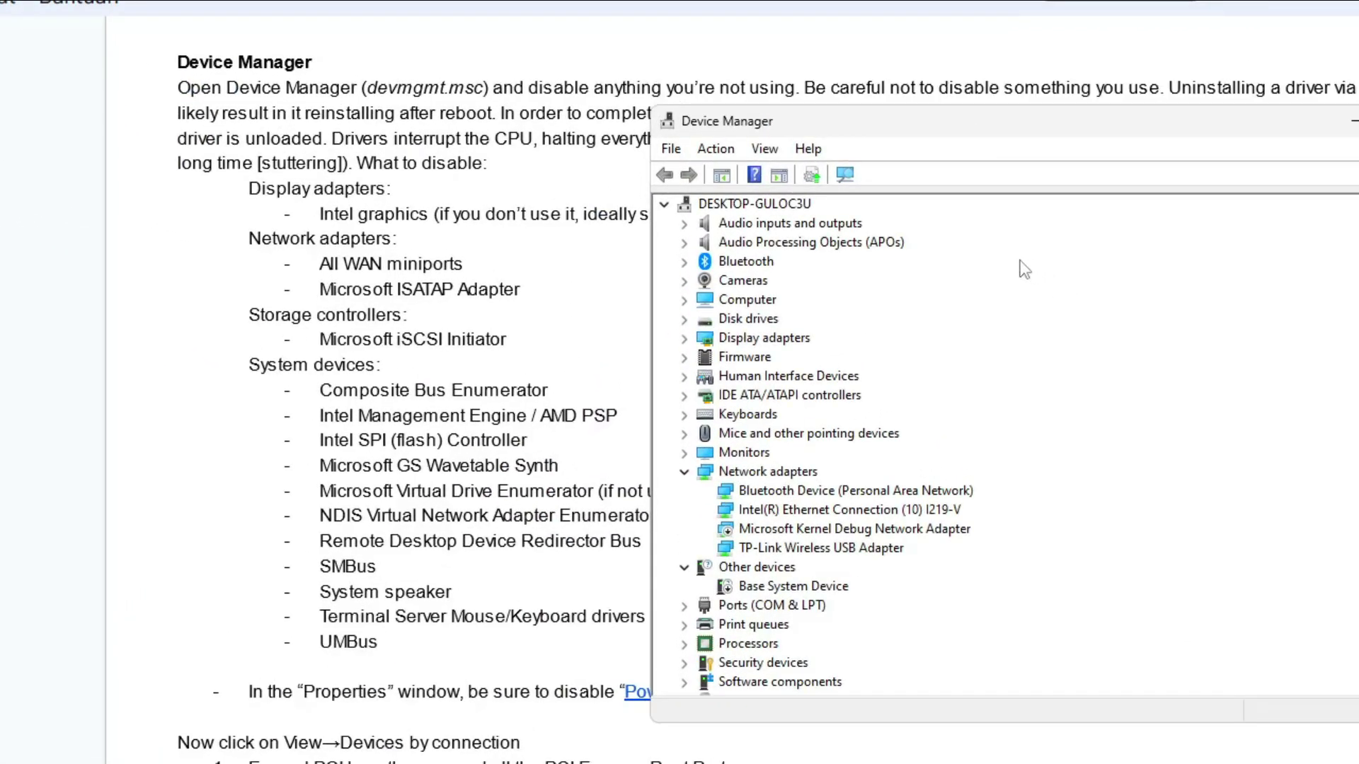
left_click_drag(736, 125, 520, 138)
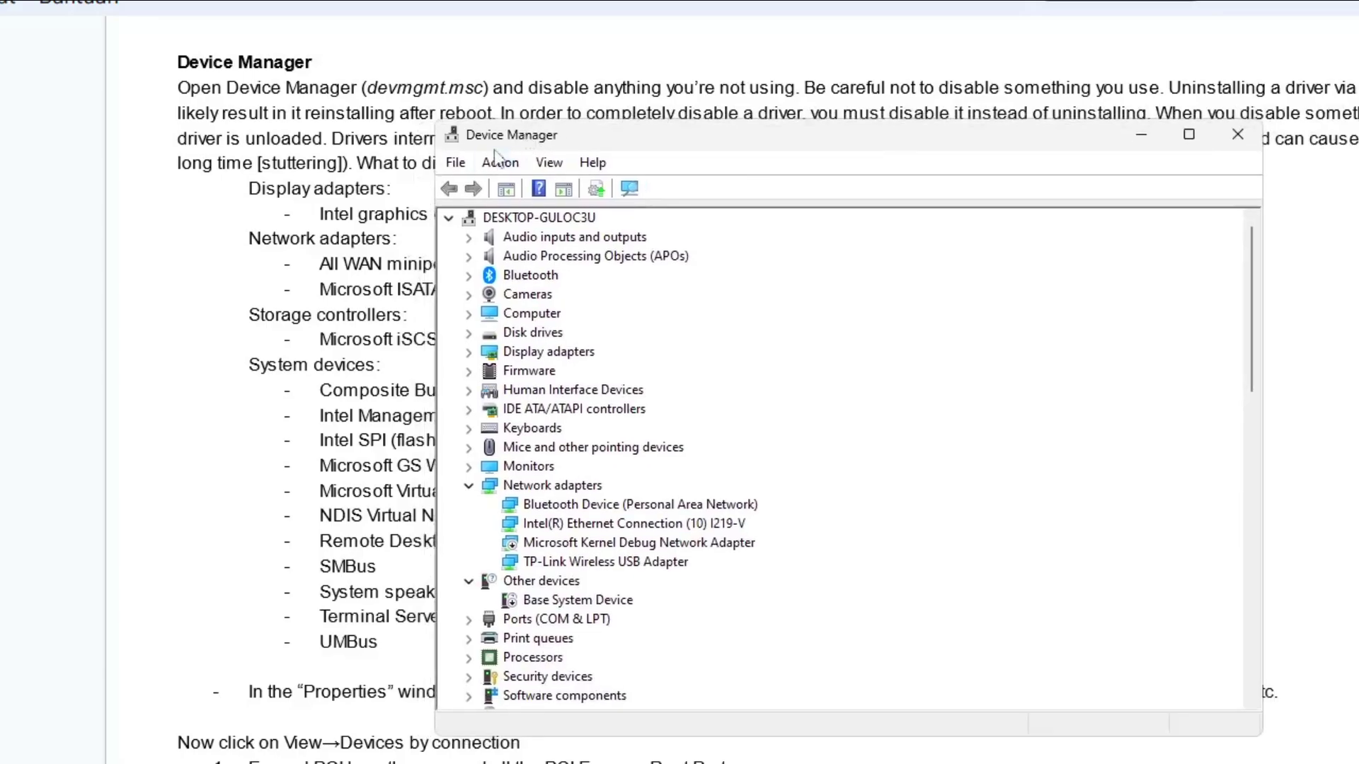
left_click(549, 163)
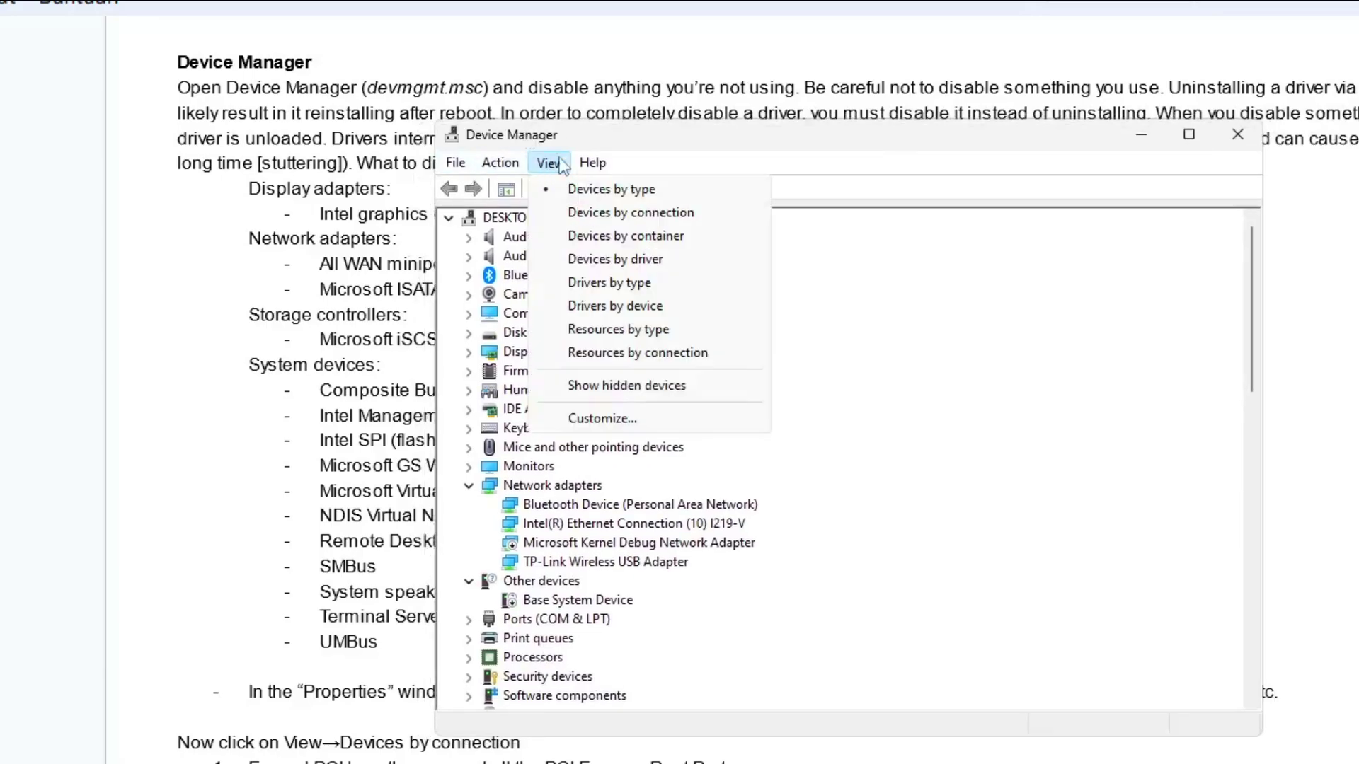
left_click(673, 388)
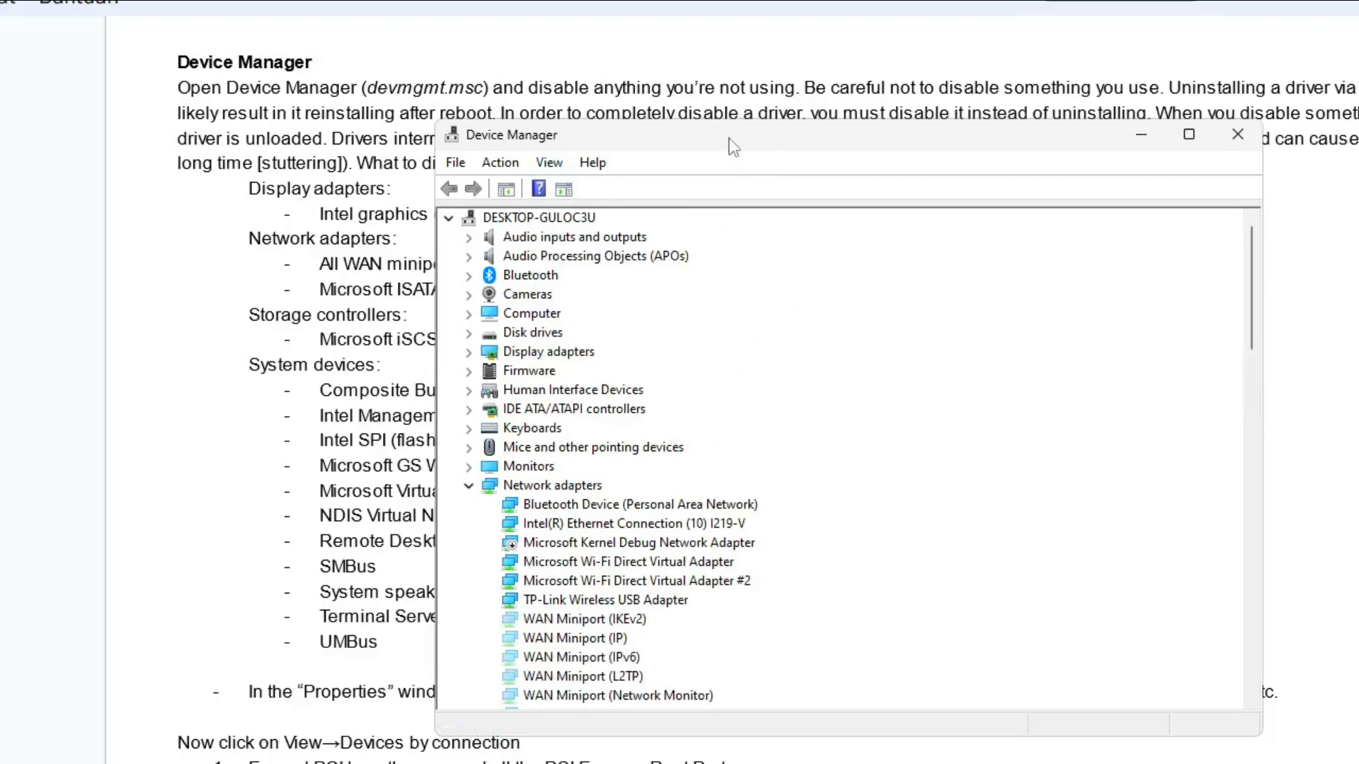
left_click_drag(733, 147, 885, 279)
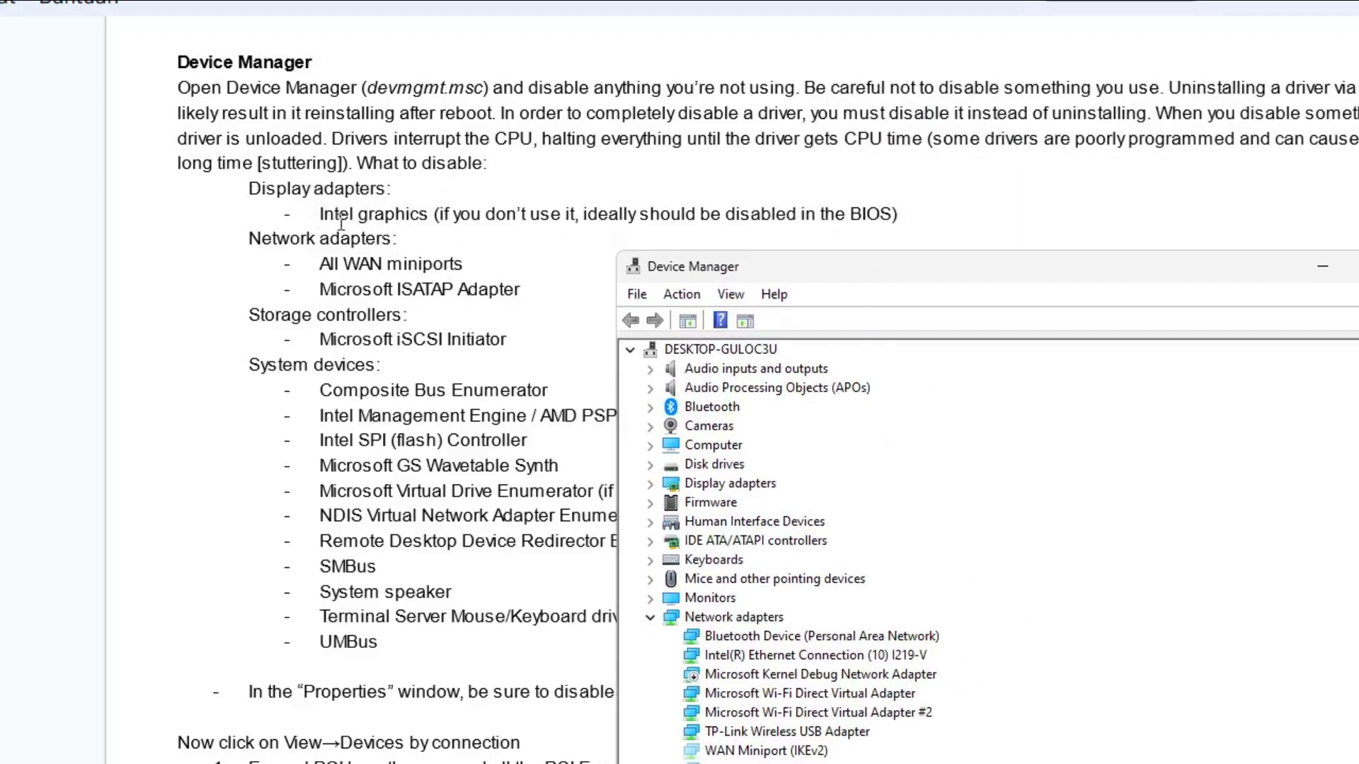
Review the guide's Display adapters entry on disabling Intel graphics
left_click_drag(320, 214, 428, 214)
left_click_drag(247, 191, 881, 225)
left_click(827, 267)
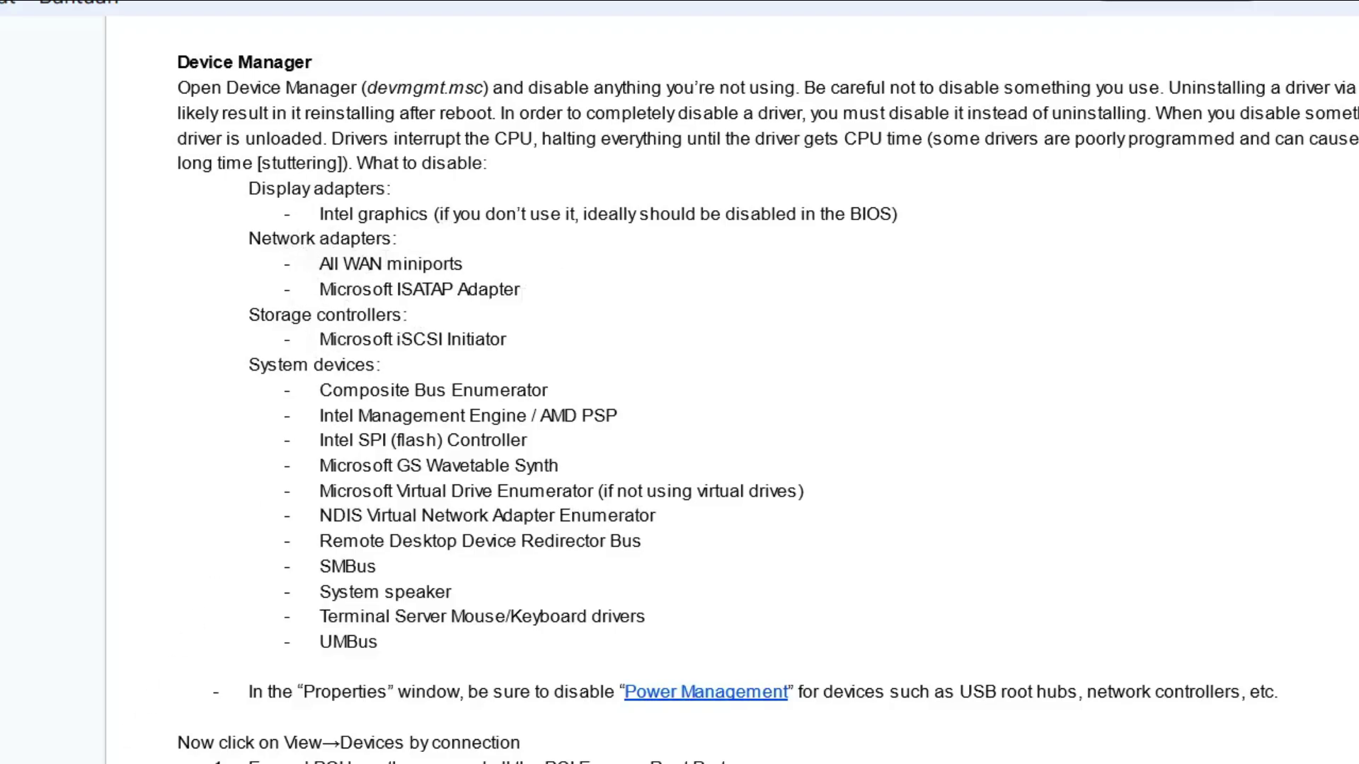
Bring Device Manager back beside the guide and check the WAN Miniport entries under Network adapters
left_click(127, 763)
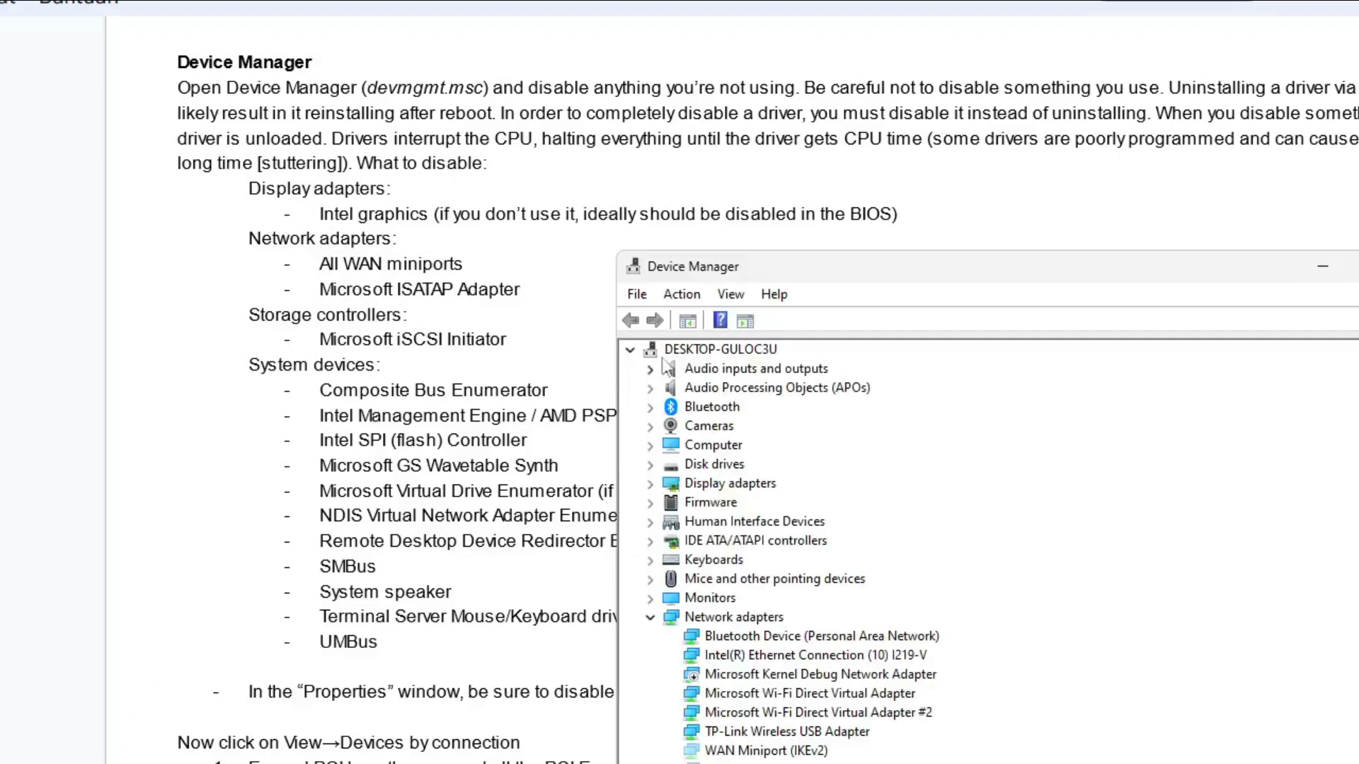
left_click_drag(812, 265, 821, 81)
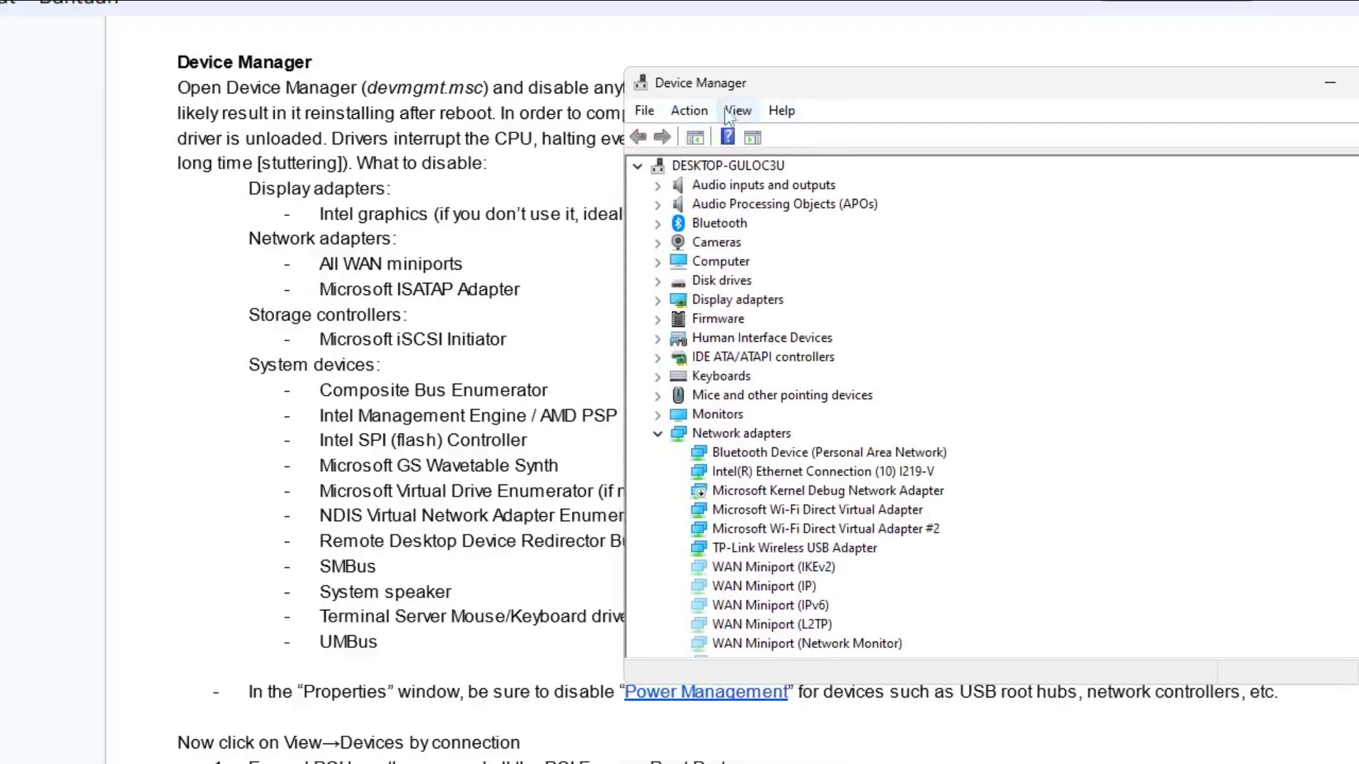
left_click_drag(739, 85, 632, 85)
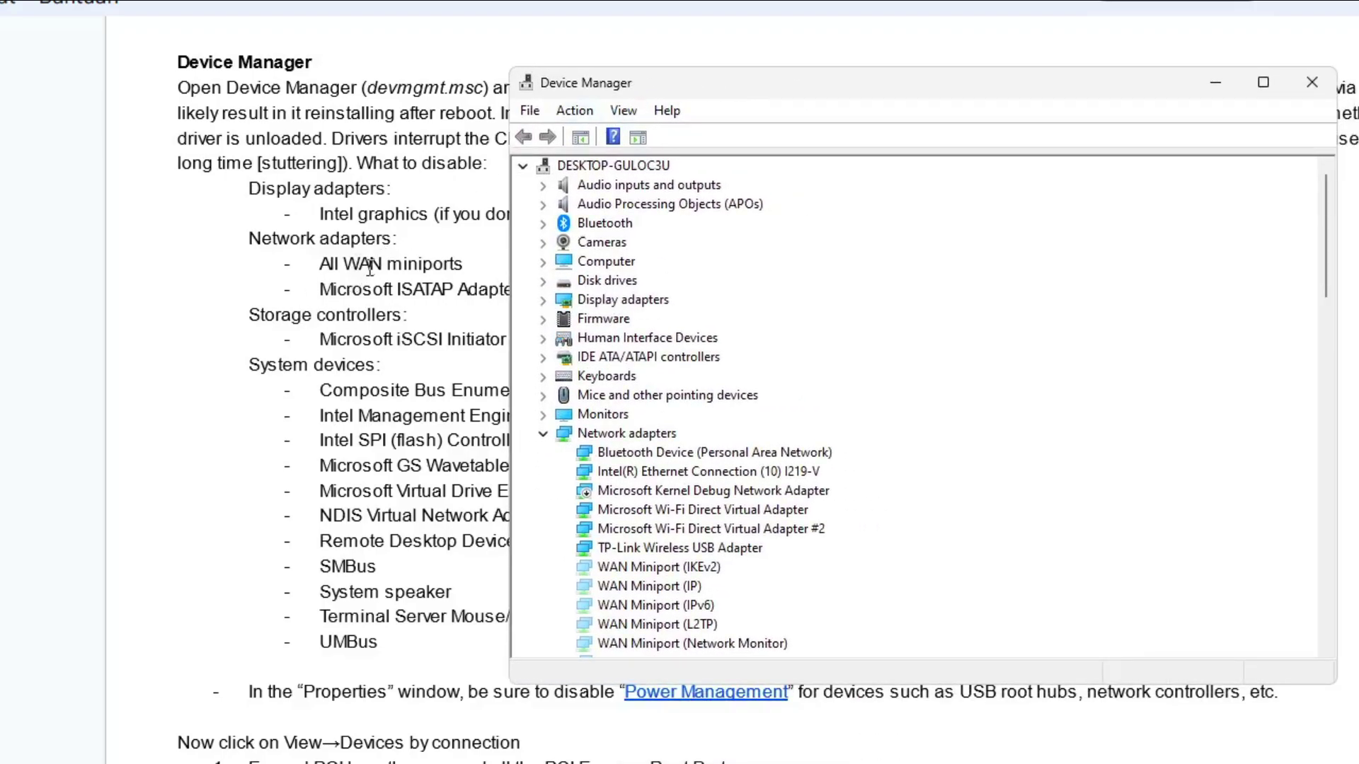
scroll(845, 366, "down", 2)
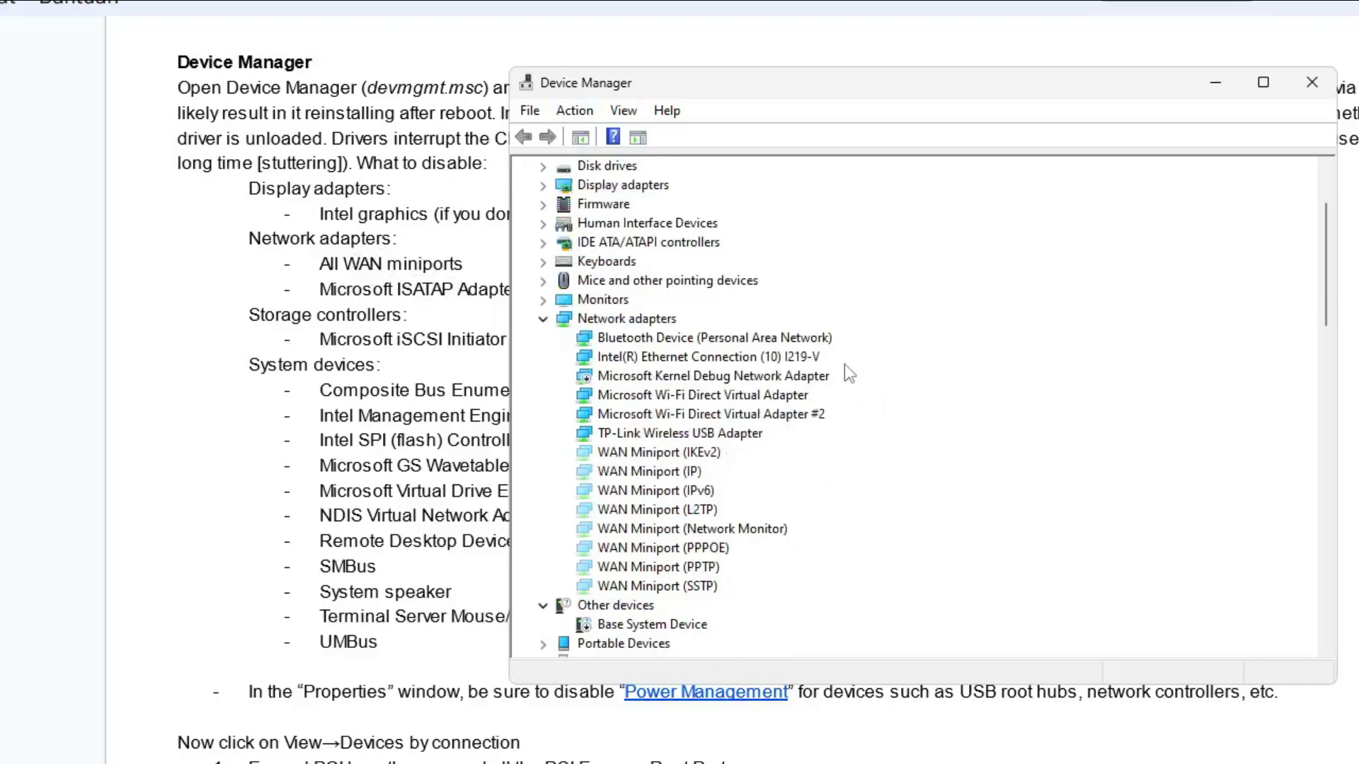
left_click(637, 319)
scroll(637, 329, "down", 1)
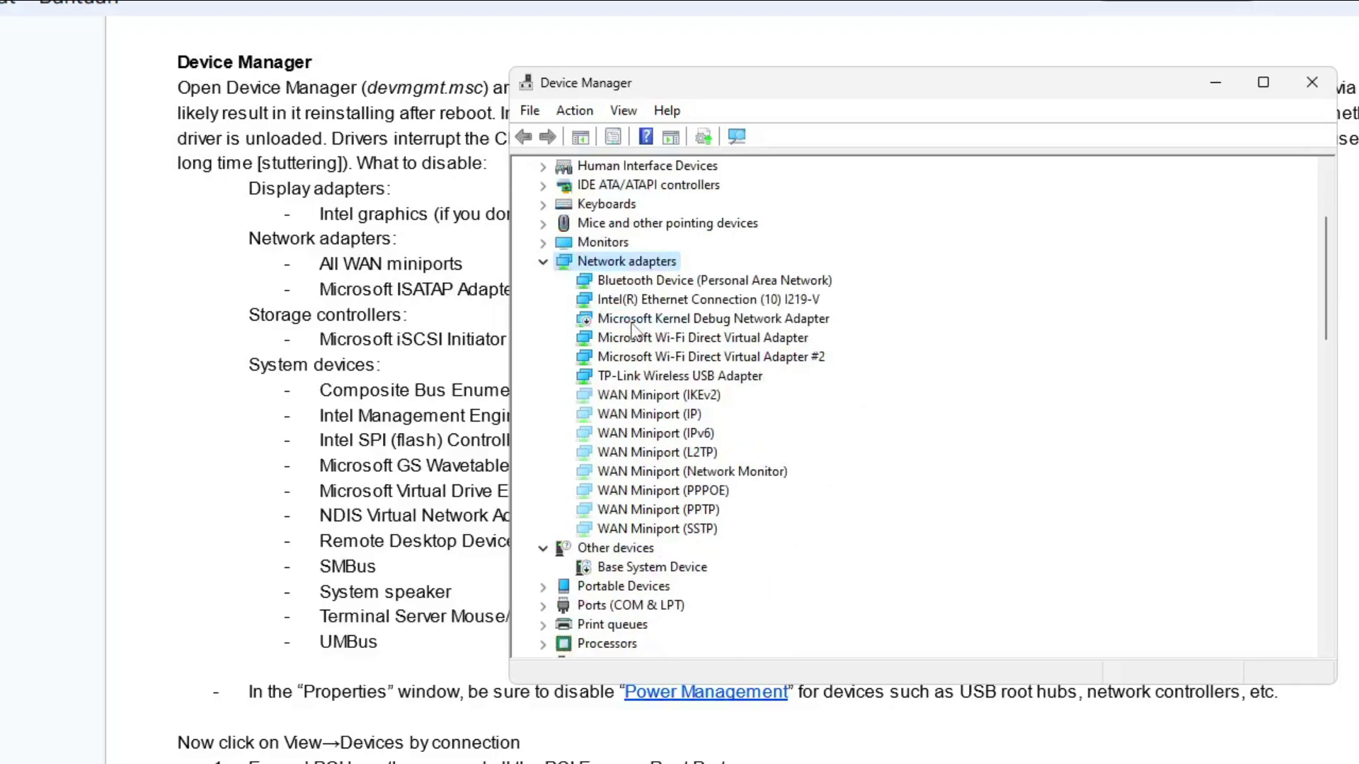
left_click(639, 400)
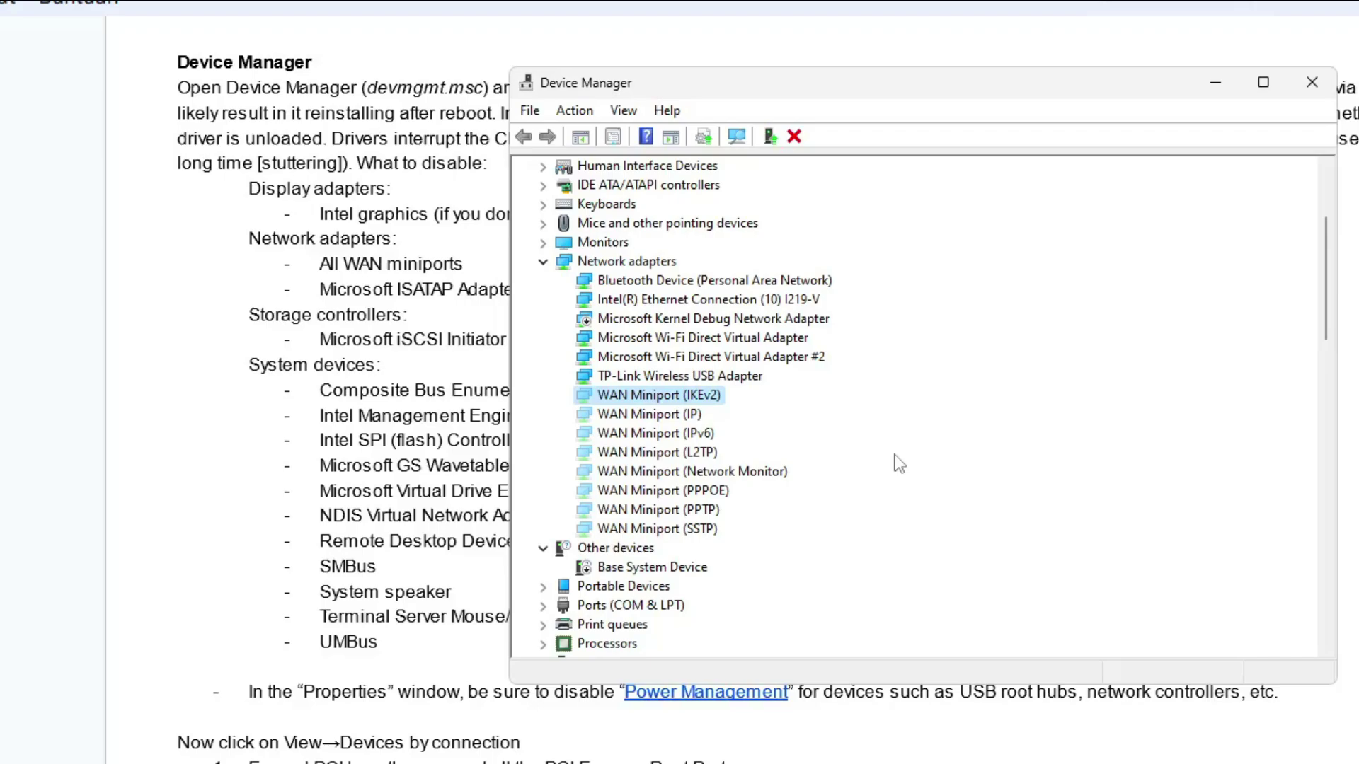
Check the guide's Microsoft ISATAP Adapter entry against the network adapters in Device Manager
left_click(348, 468)
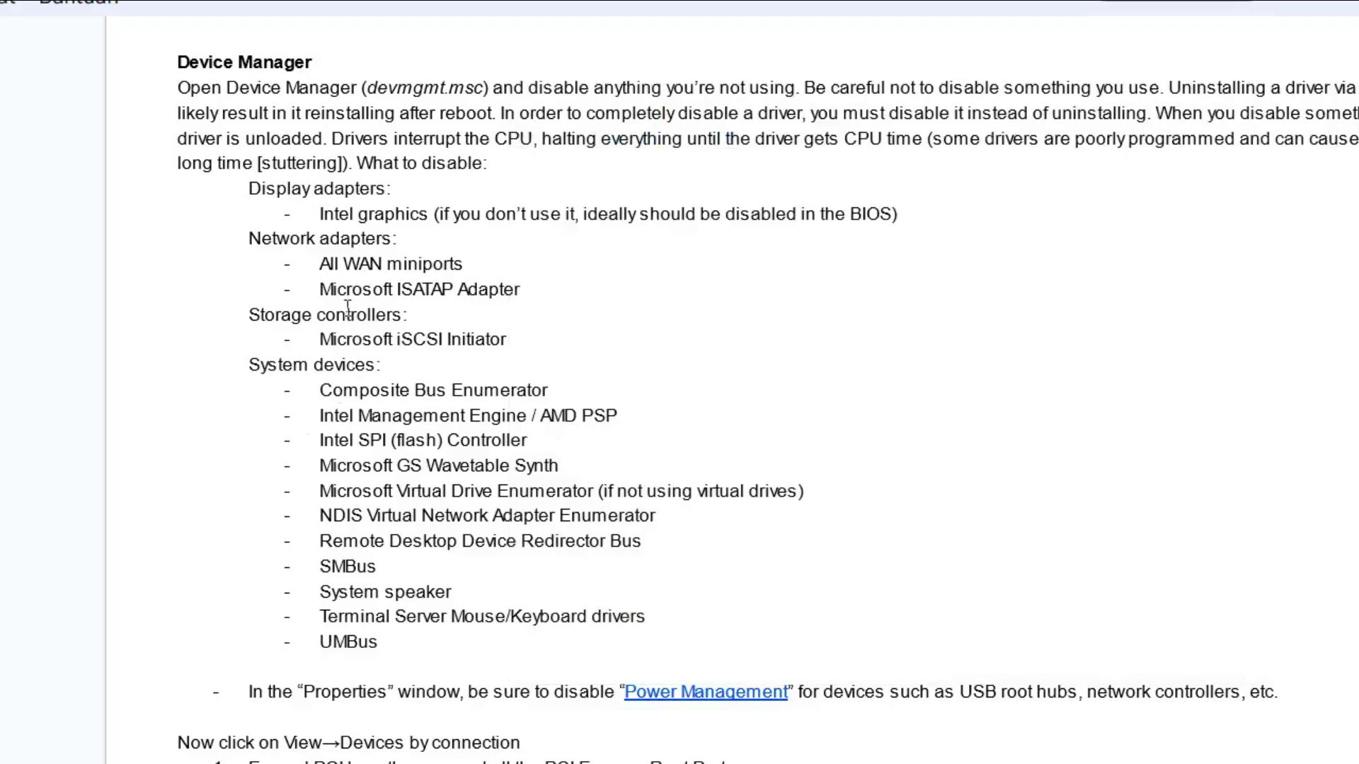
left_click_drag(319, 290, 526, 296)
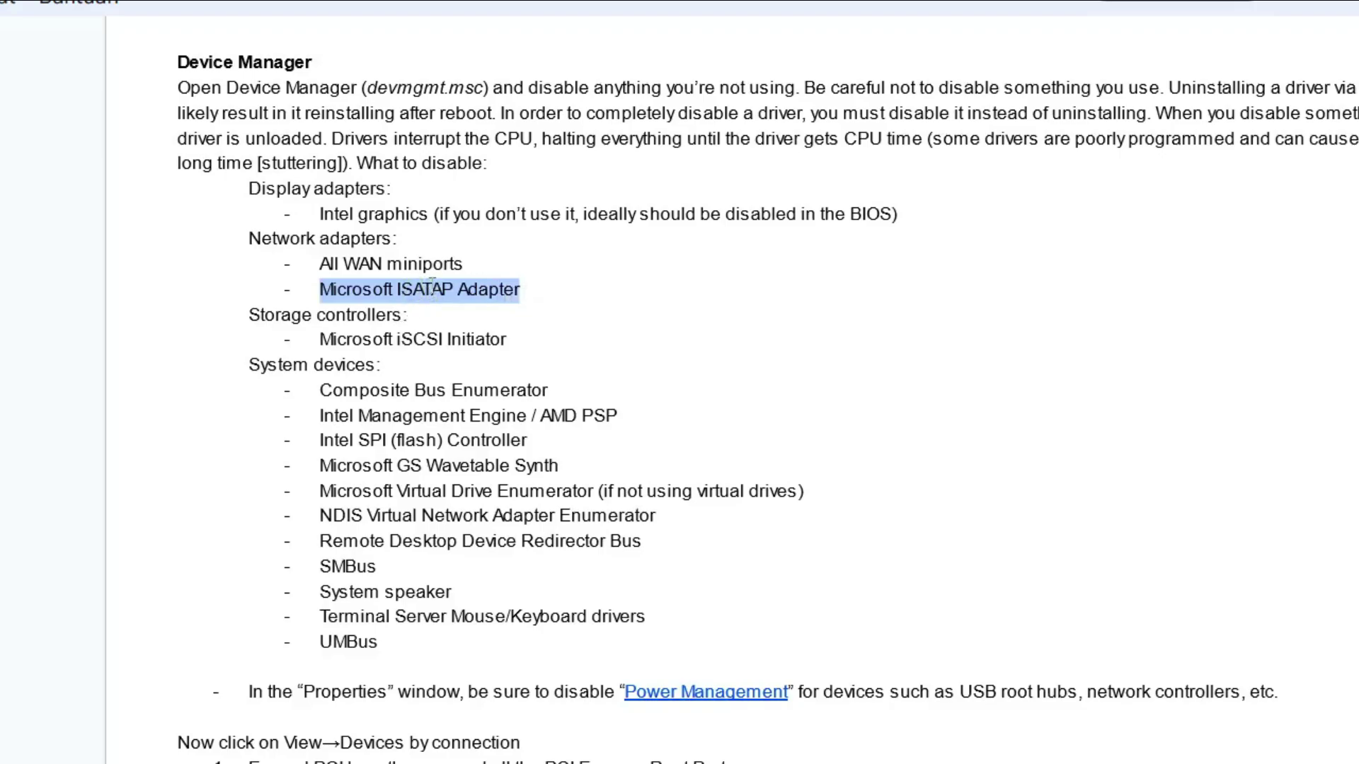
key("alt+Tab")
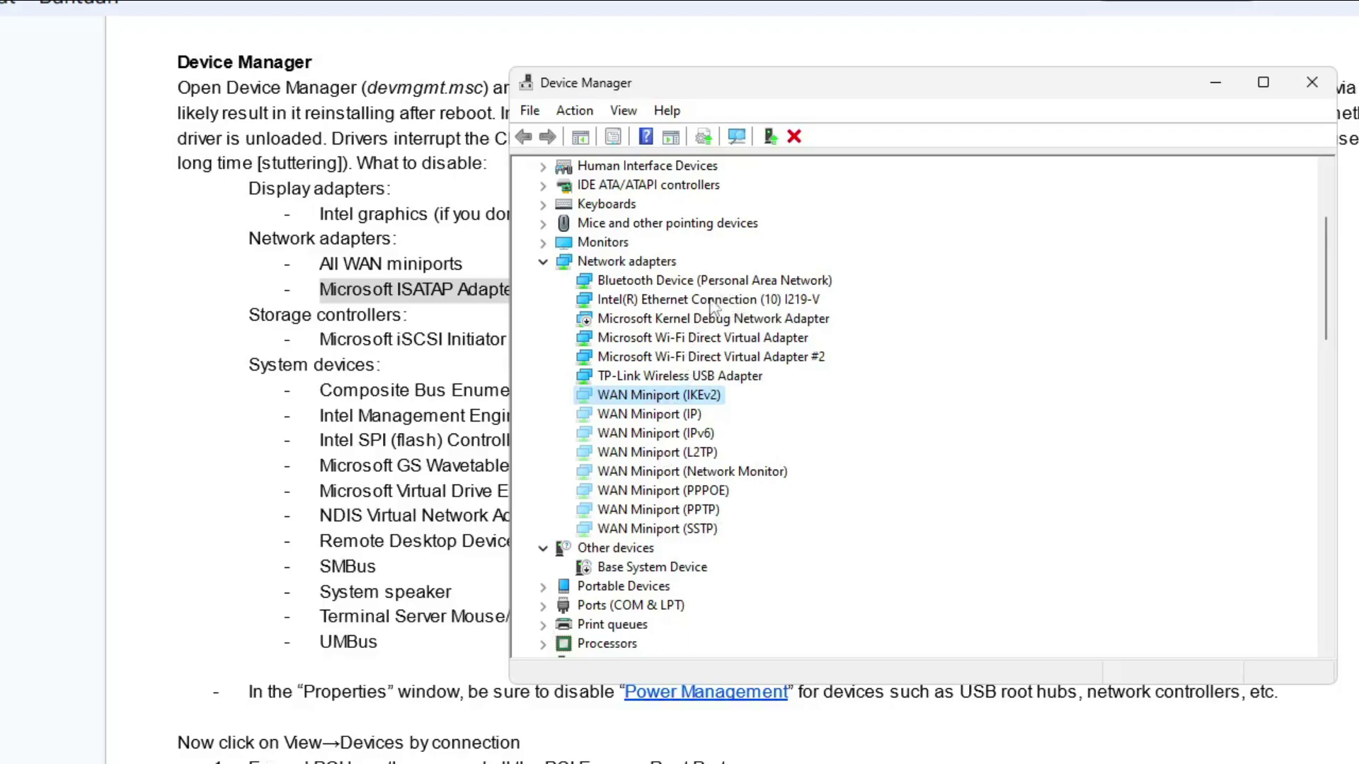
Check the Wi-Fi Direct virtual adapters and the device options of the Microsoft Kernel Debug Network Adapter
left_click(717, 361)
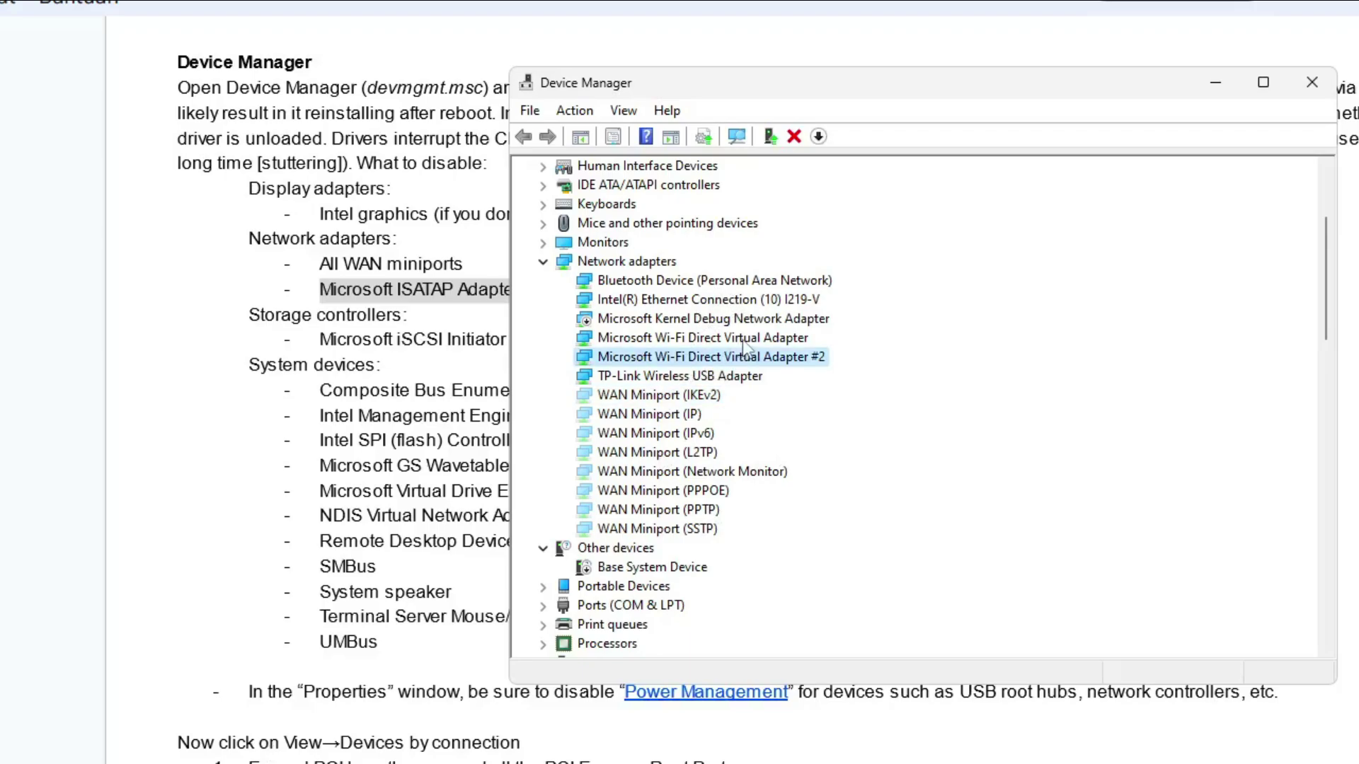
left_click(739, 339)
left_click(681, 322)
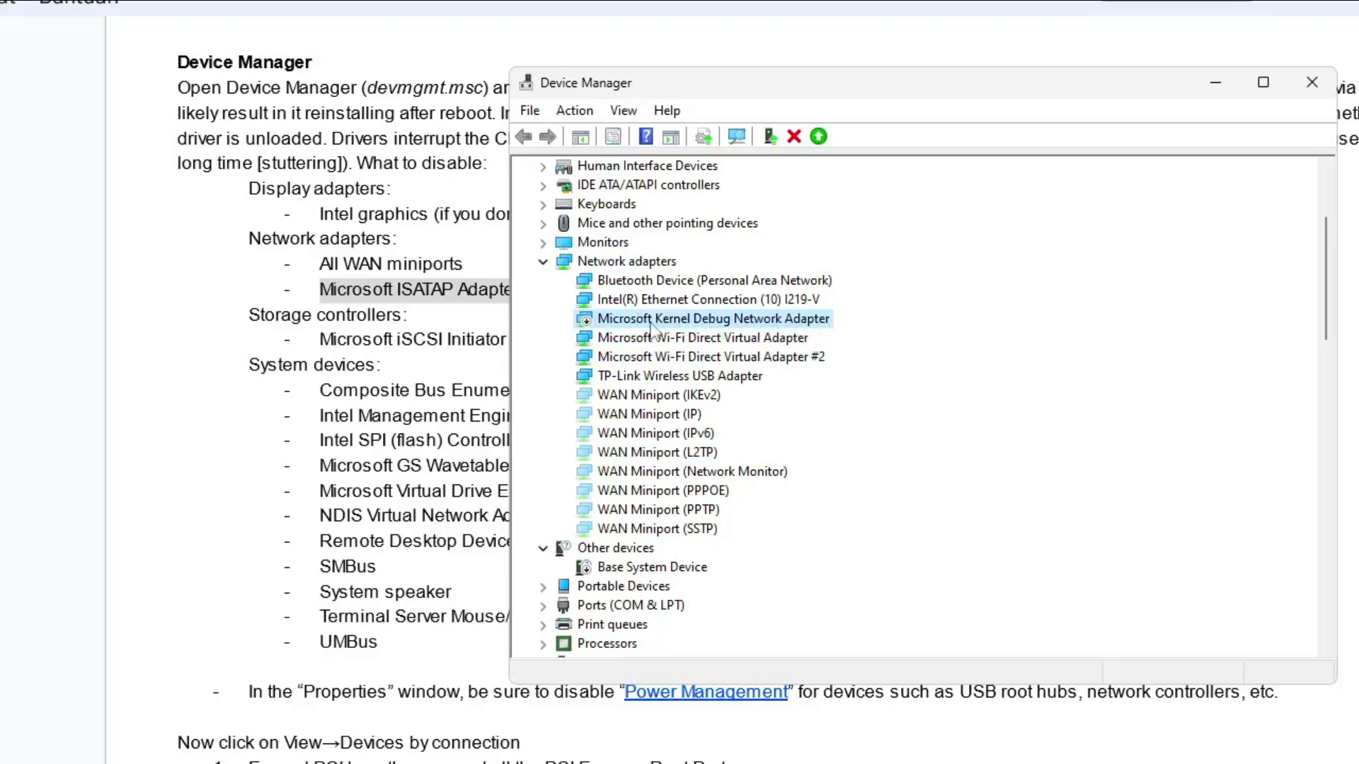
right_click(695, 324)
key("Escape")
right_click(705, 323)
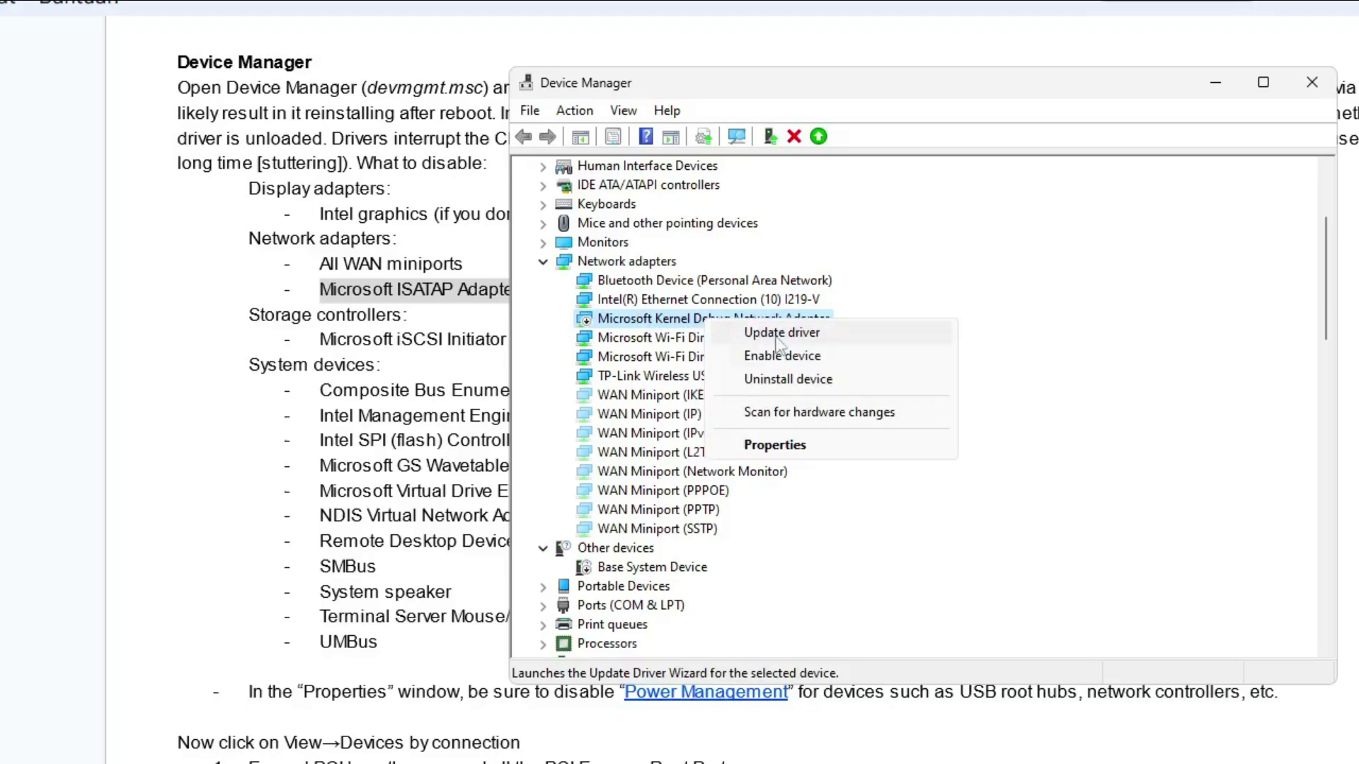
key("Escape")
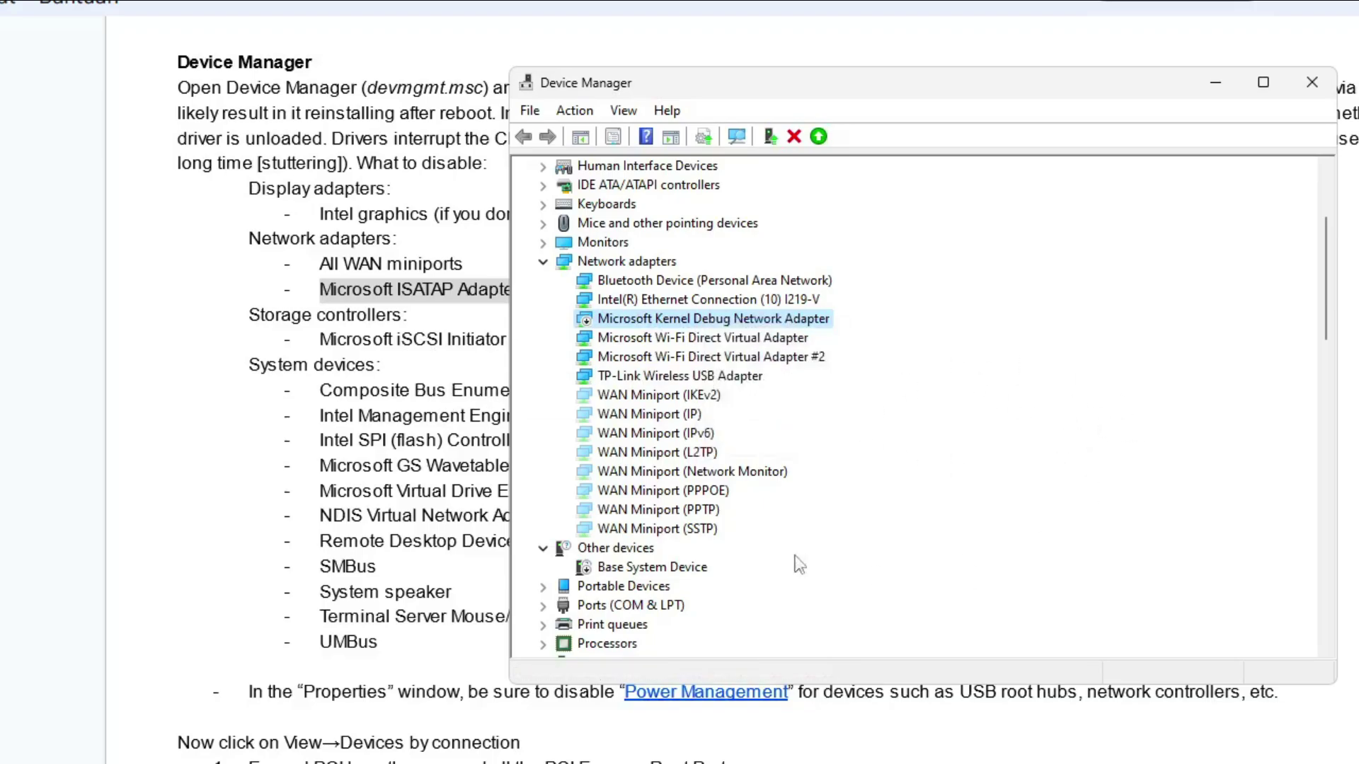
Check the guide's Microsoft iSCSI Initiator entry against the expanded Storage controllers category in Device Manager
left_click(189, 484)
left_click_drag(249, 316, 412, 316)
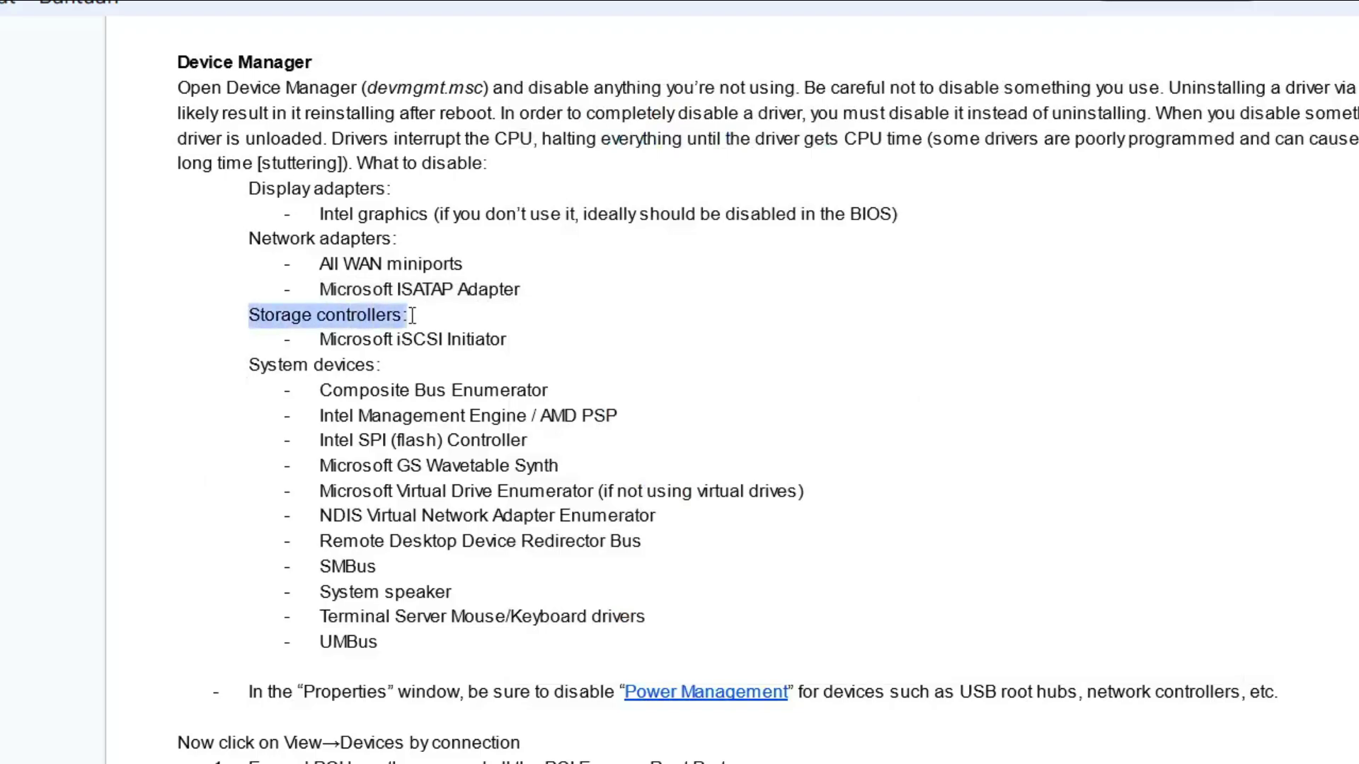
left_click(681, 358)
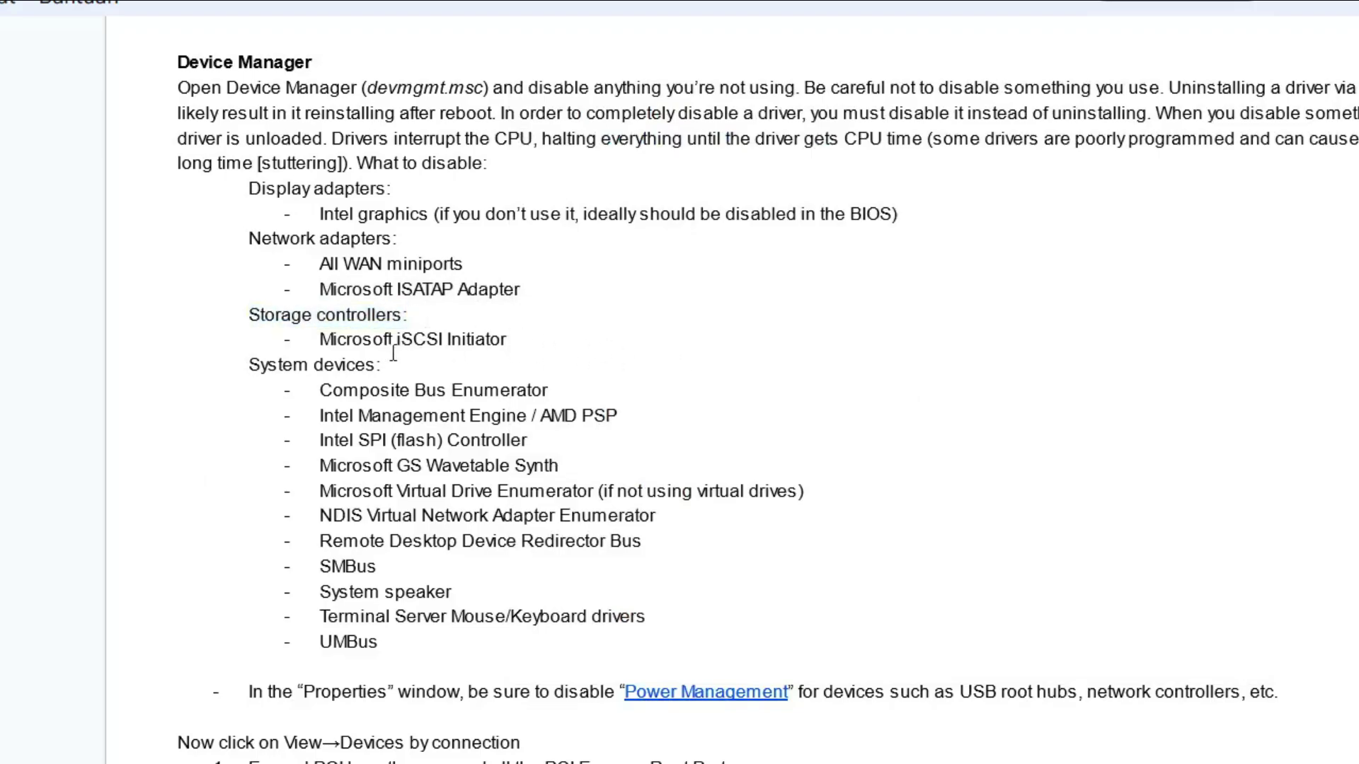
left_click_drag(328, 339, 508, 340)
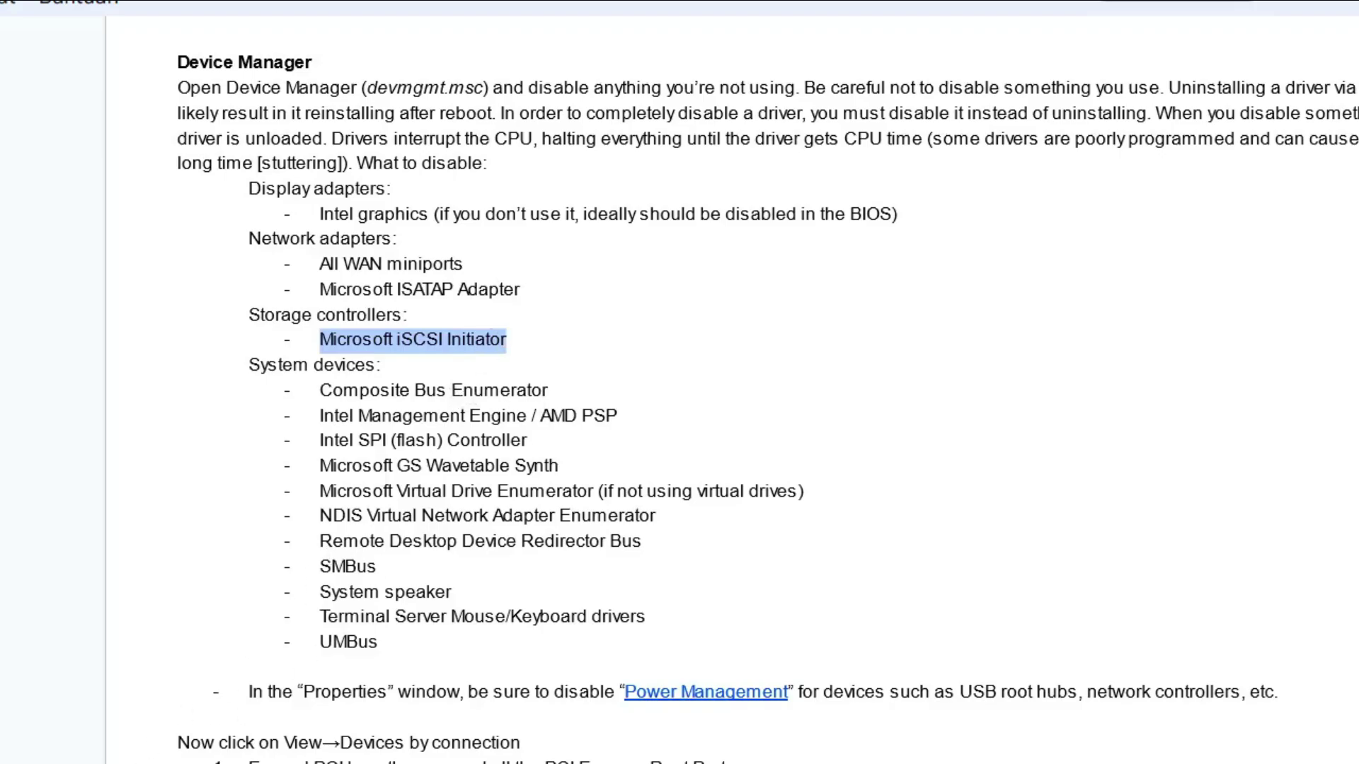
key("alt+Tab")
scroll(778, 435, "down", 2)
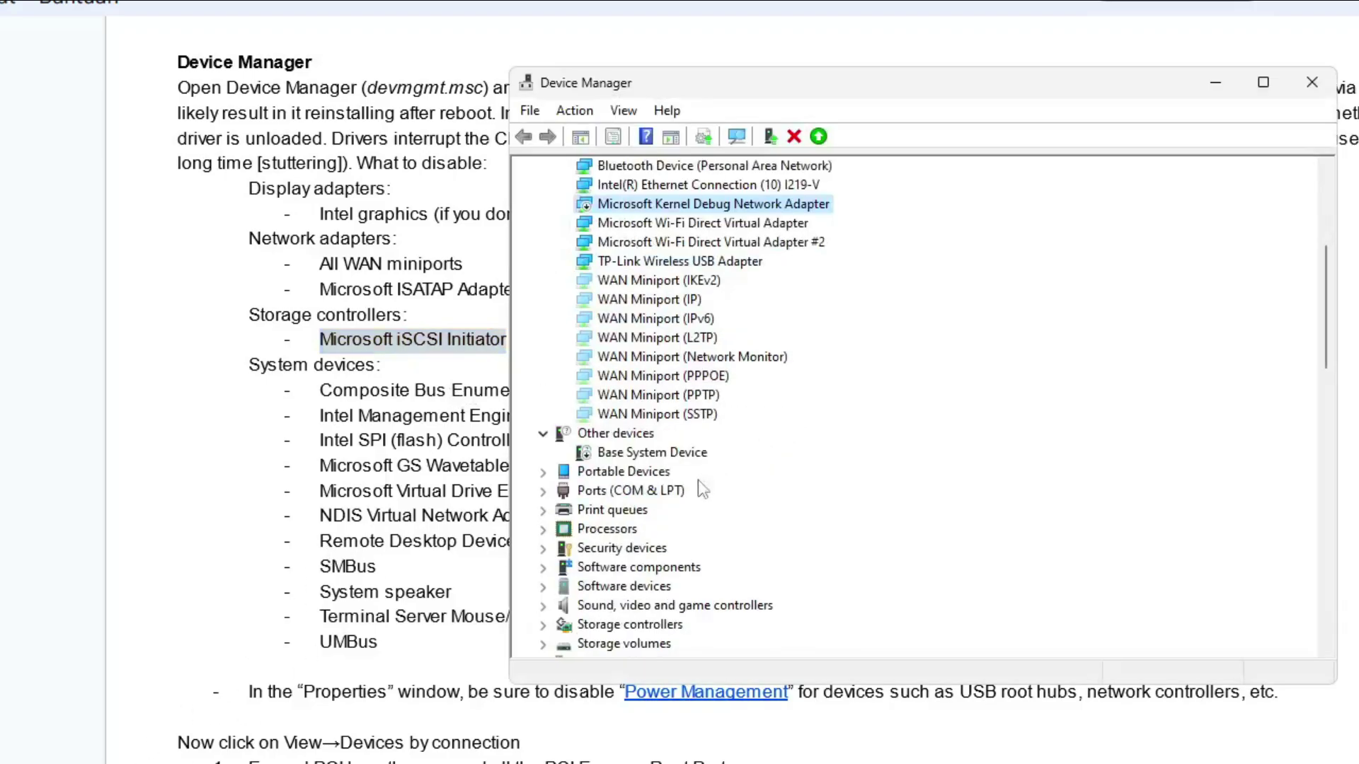
scroll(637, 619, "down", 1)
double_click(630, 566)
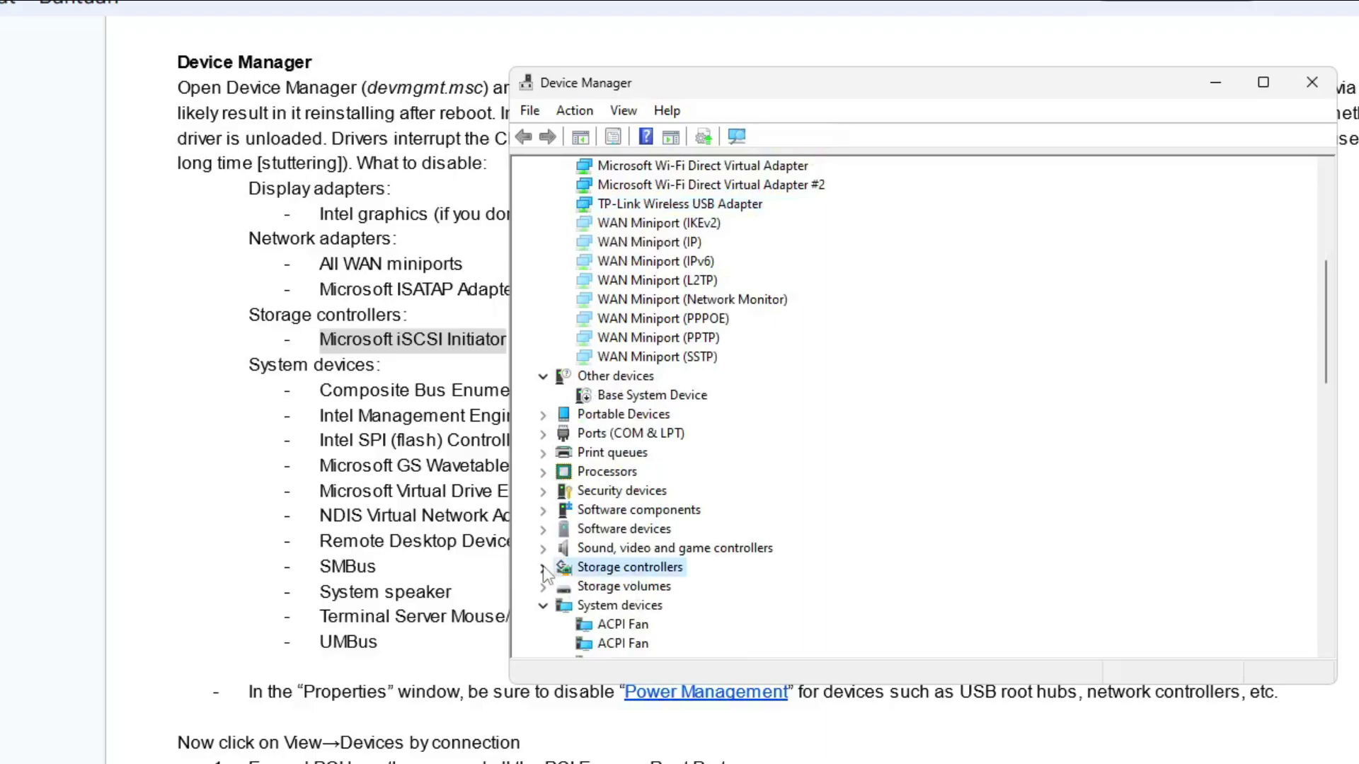
scroll(770, 529, "down", 2)
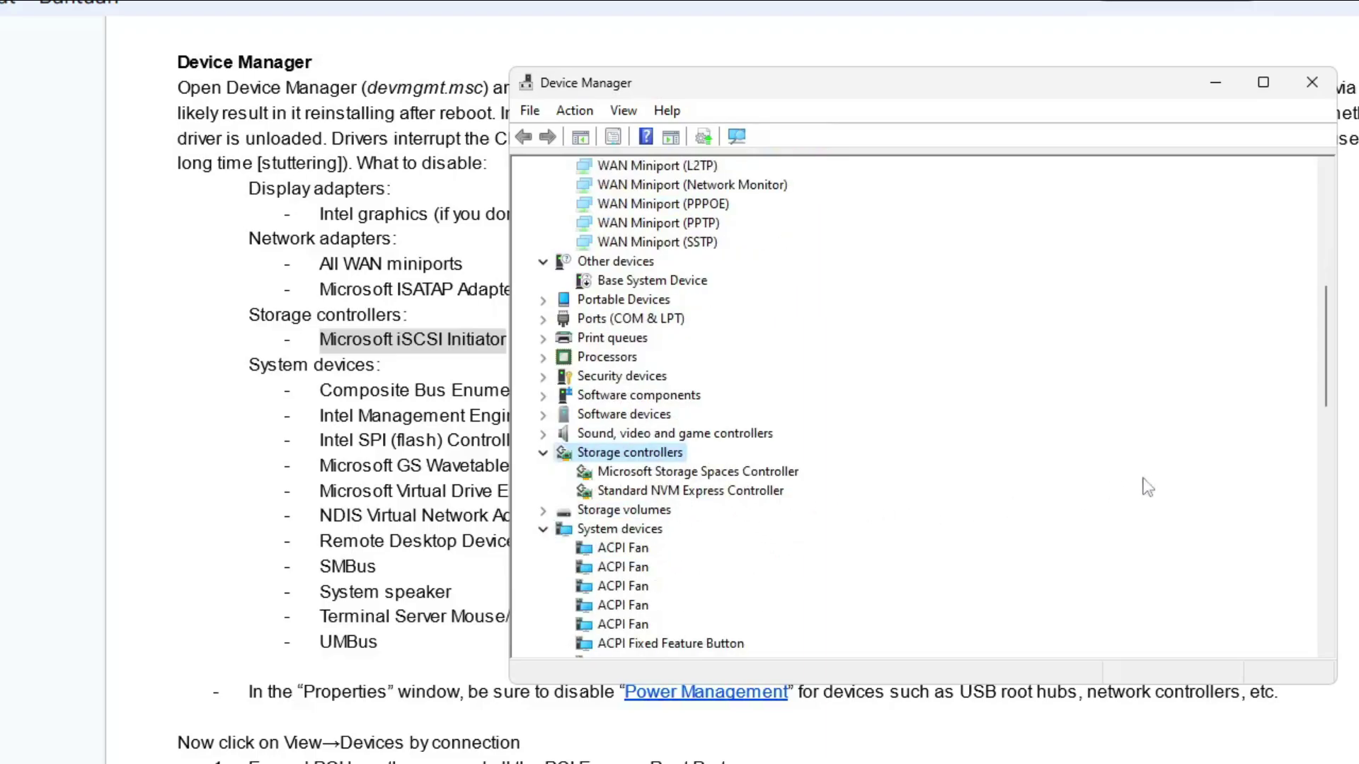
Search Windows for "iscsi", then clear and dismiss the search
key("alt+F4")
key("super")
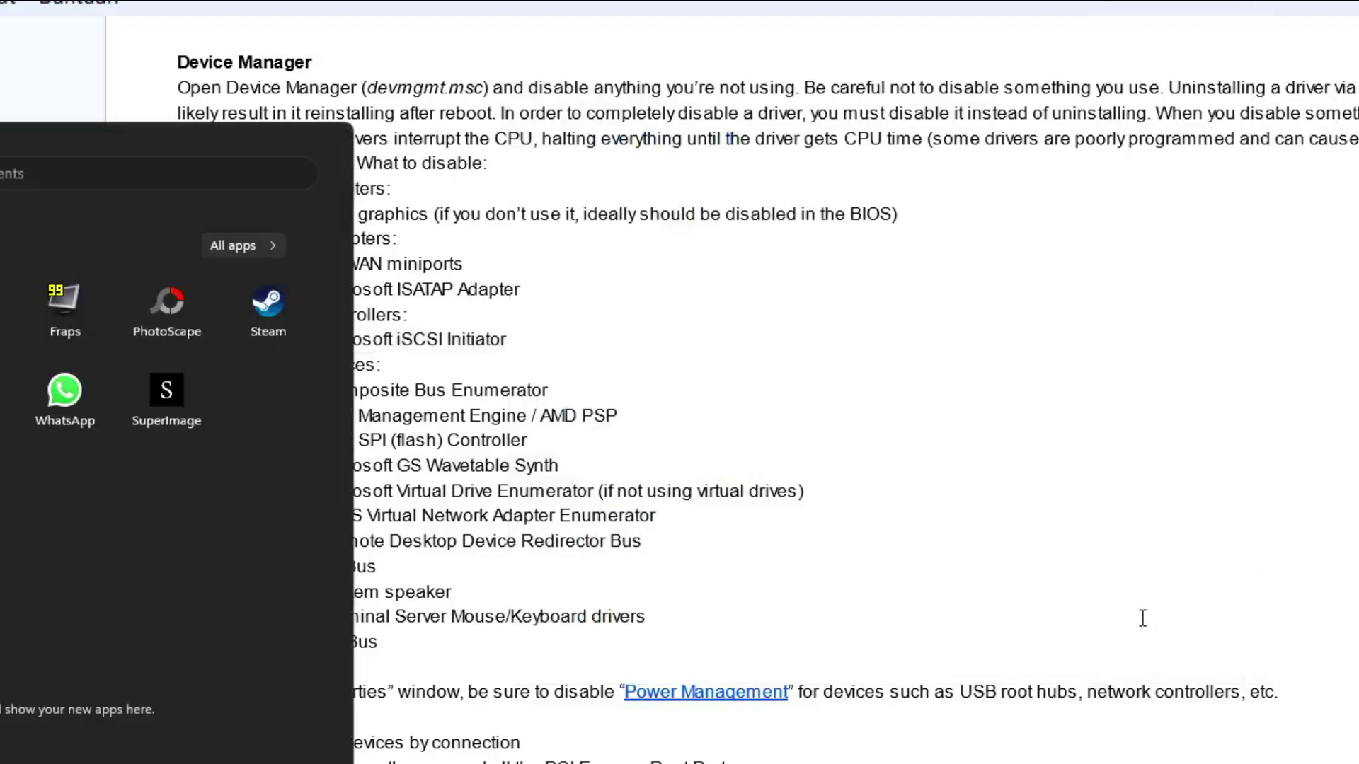
type("iscsi")
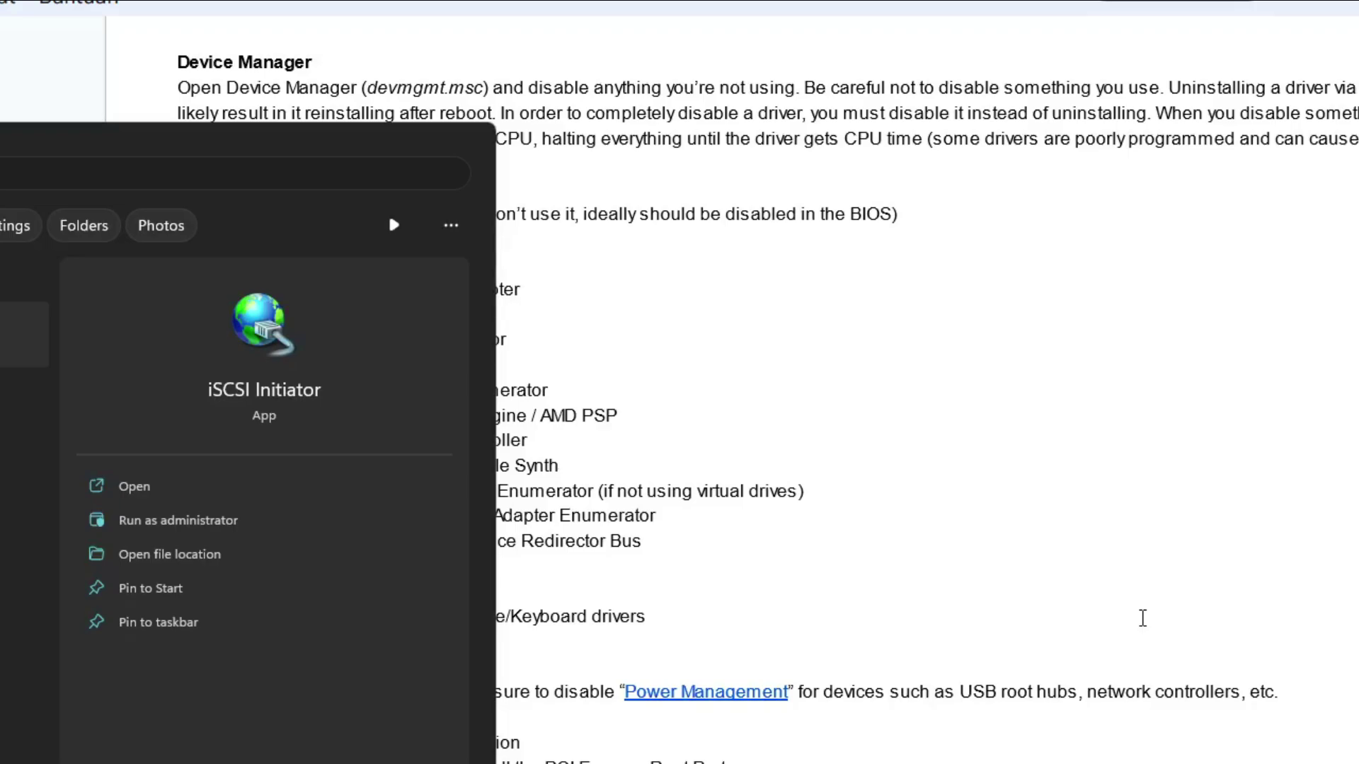
key("BackSpace")
key("BackSpace")
key("BackSpace")
key("BackSpace")
key("BackSpace")
key("Escape")
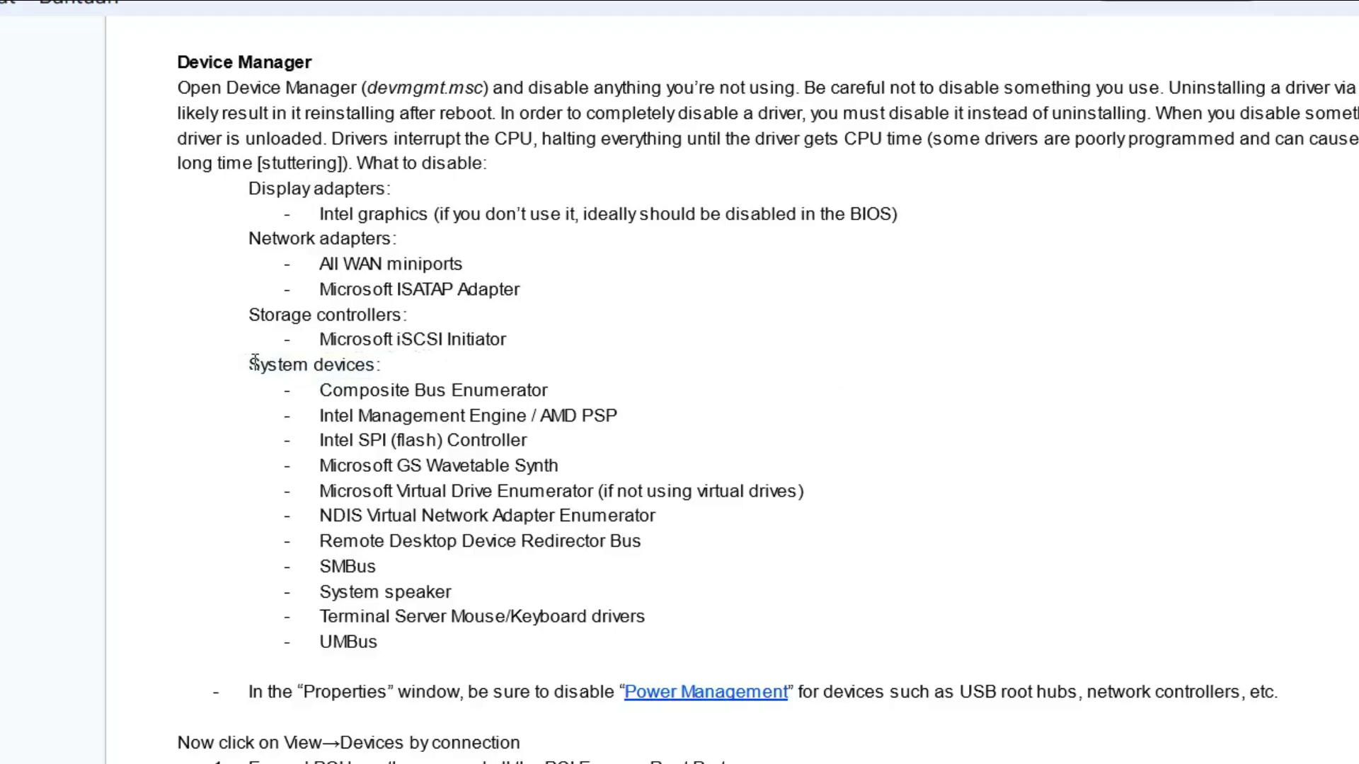
Find the guide's Composite Bus Enumerator entry under System devices in Device Manager and check its device options
left_click_drag(252, 364, 381, 361)
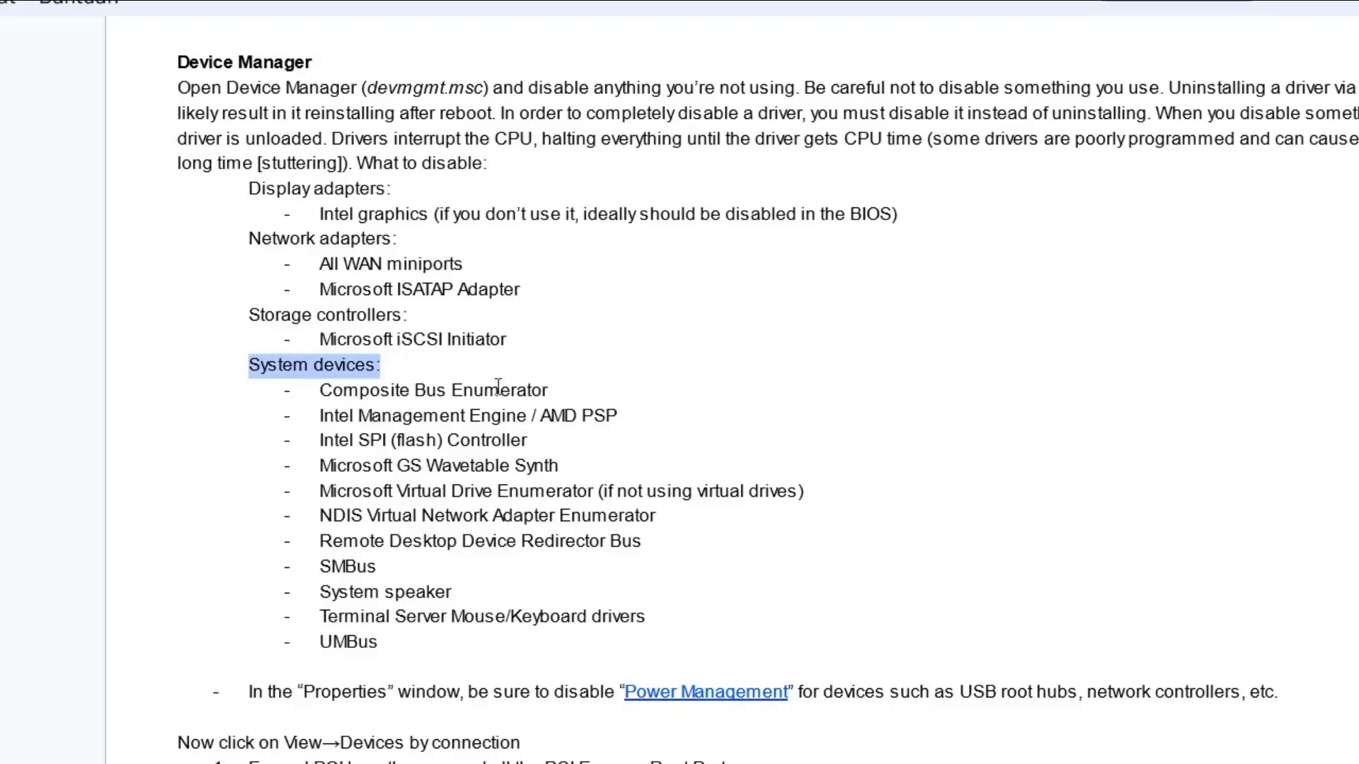
left_click(981, 542)
key("alt+Tab")
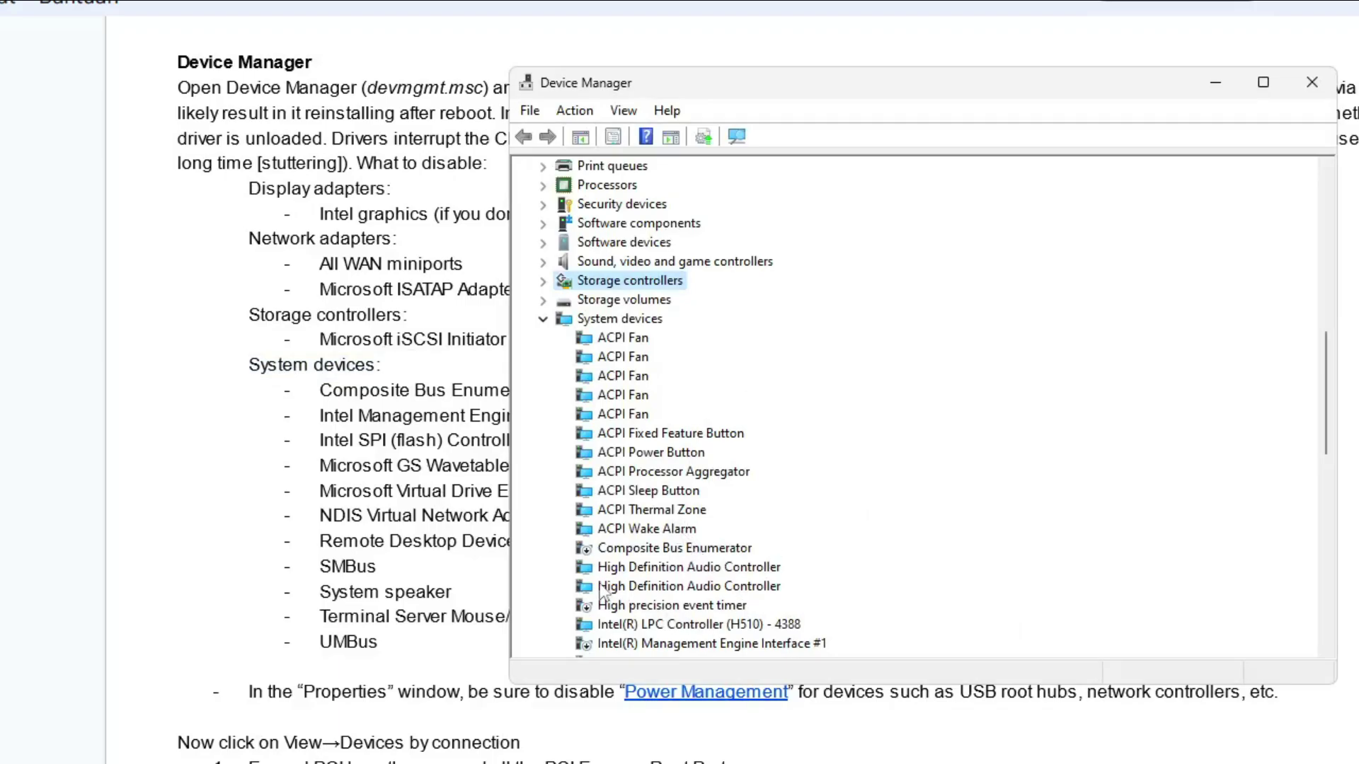
left_click_drag(801, 87, 863, 72)
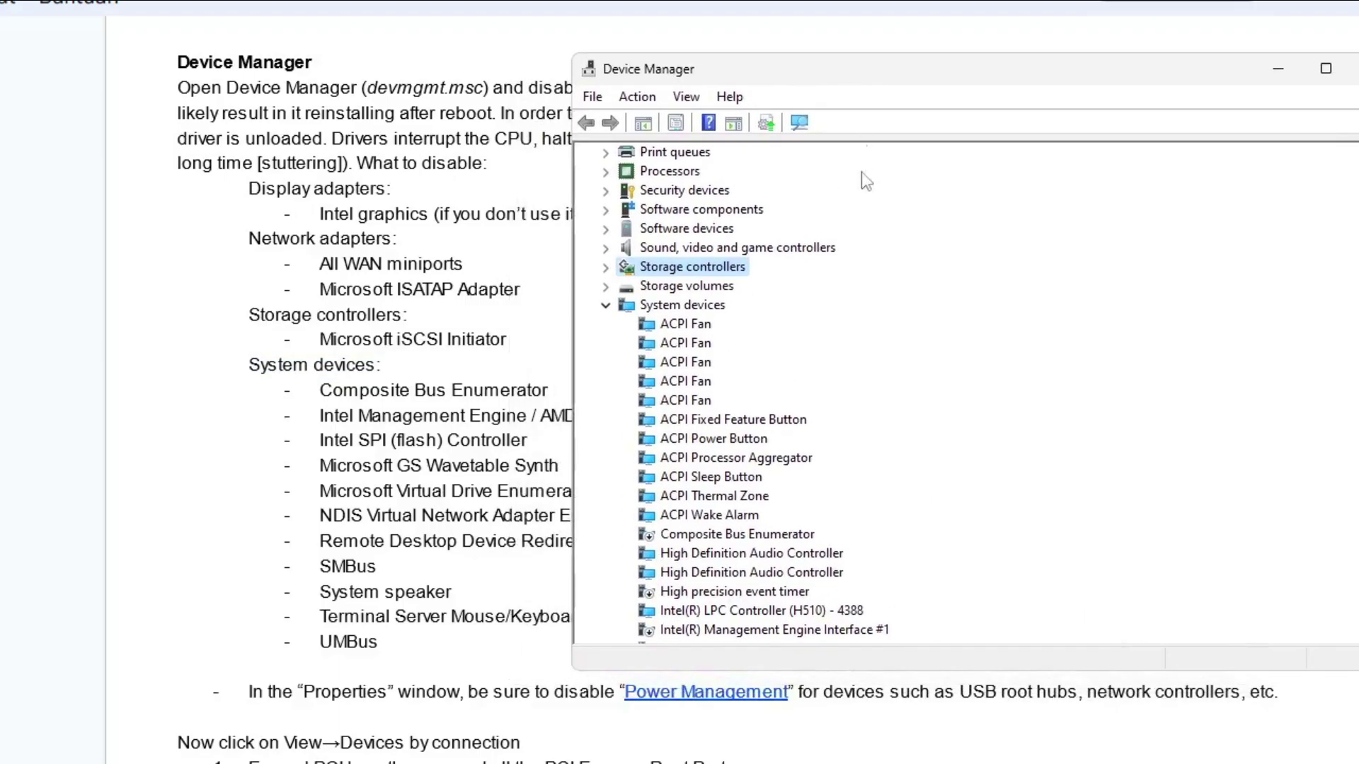
scroll(813, 427, "down", 2)
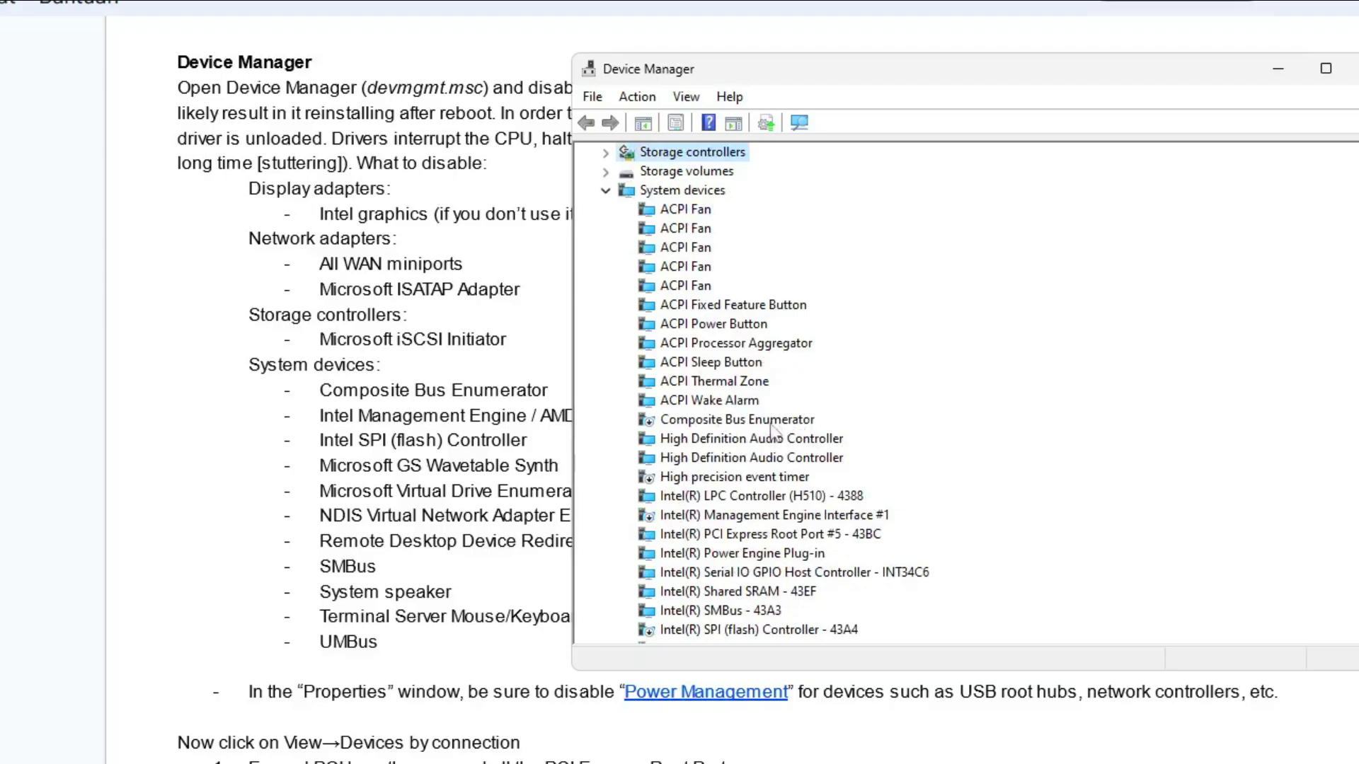
left_click(733, 422)
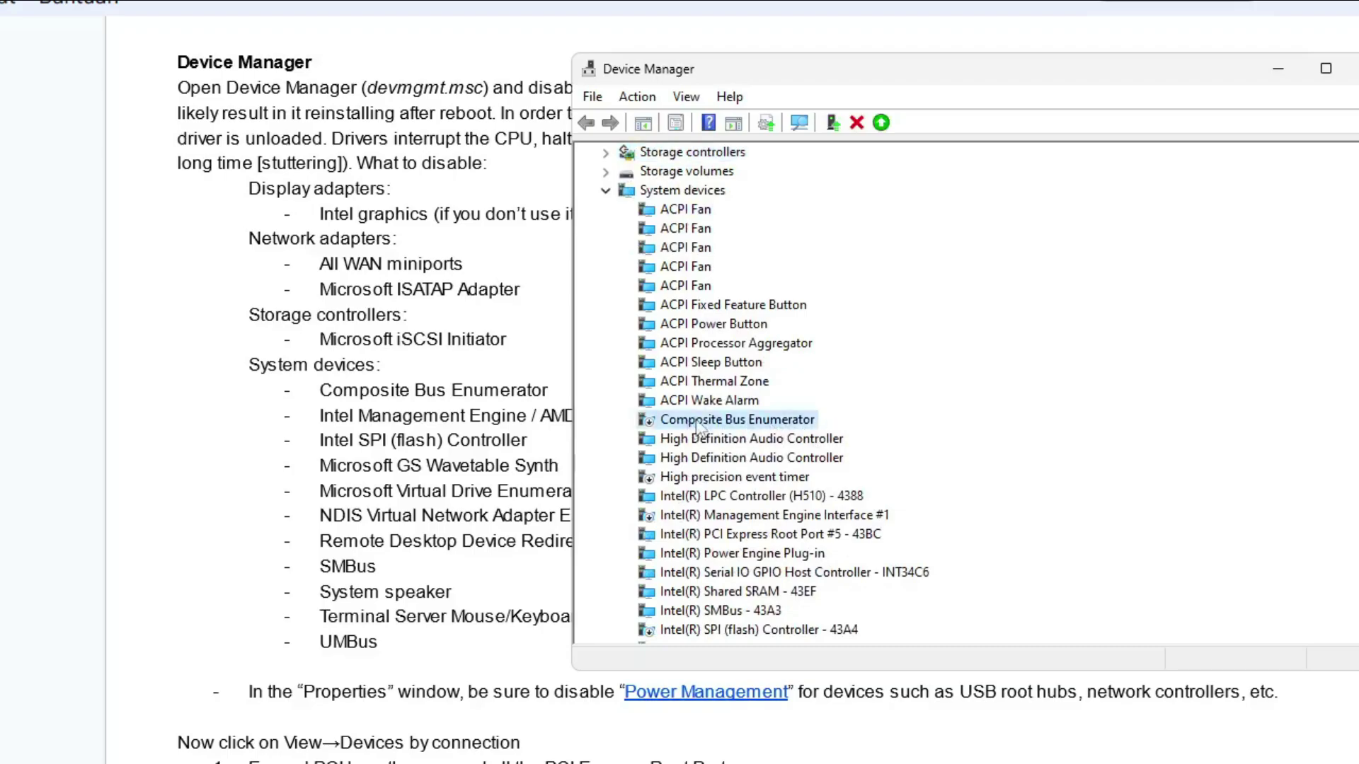
right_click(714, 424)
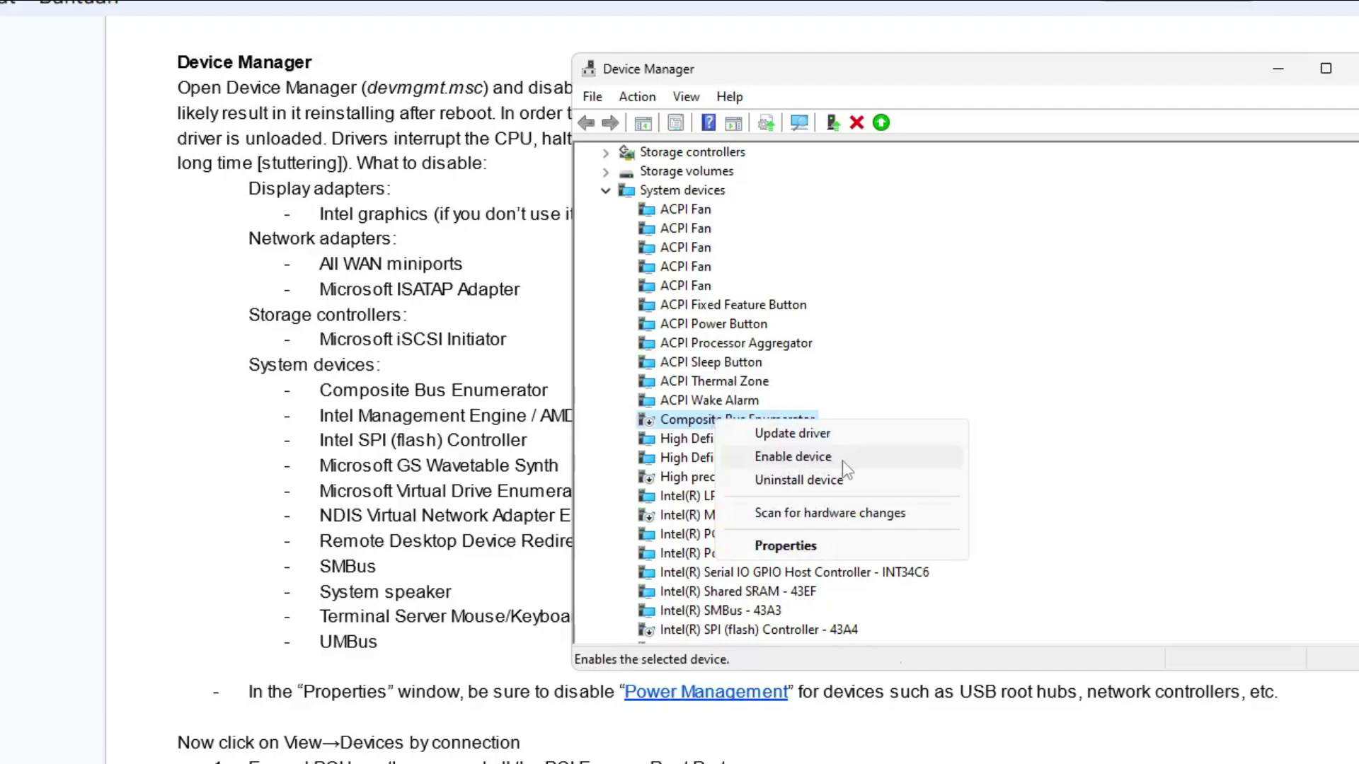
left_click(1088, 485)
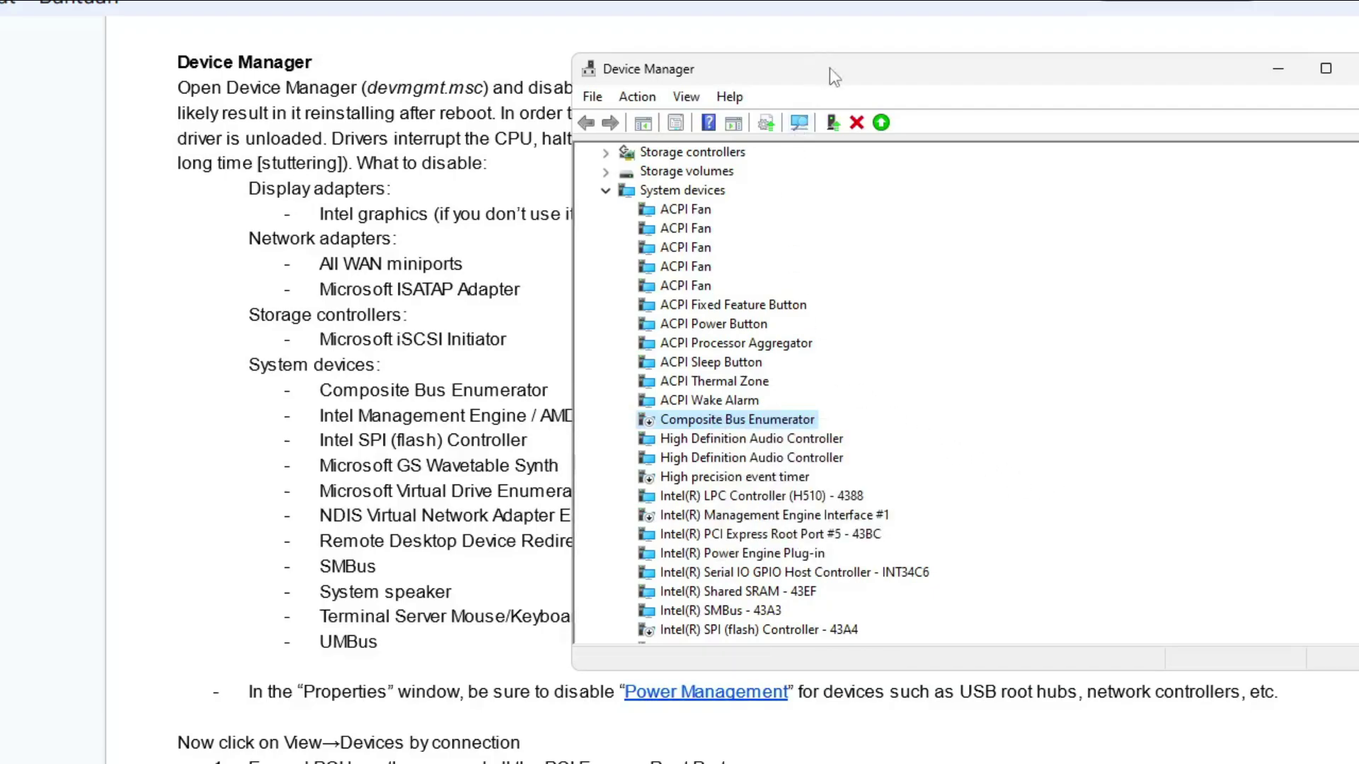
Move Device Manager clear of the guide's list and select Intel(R) Management Engine Interface #1 to check it
left_click_drag(829, 66, 893, 106)
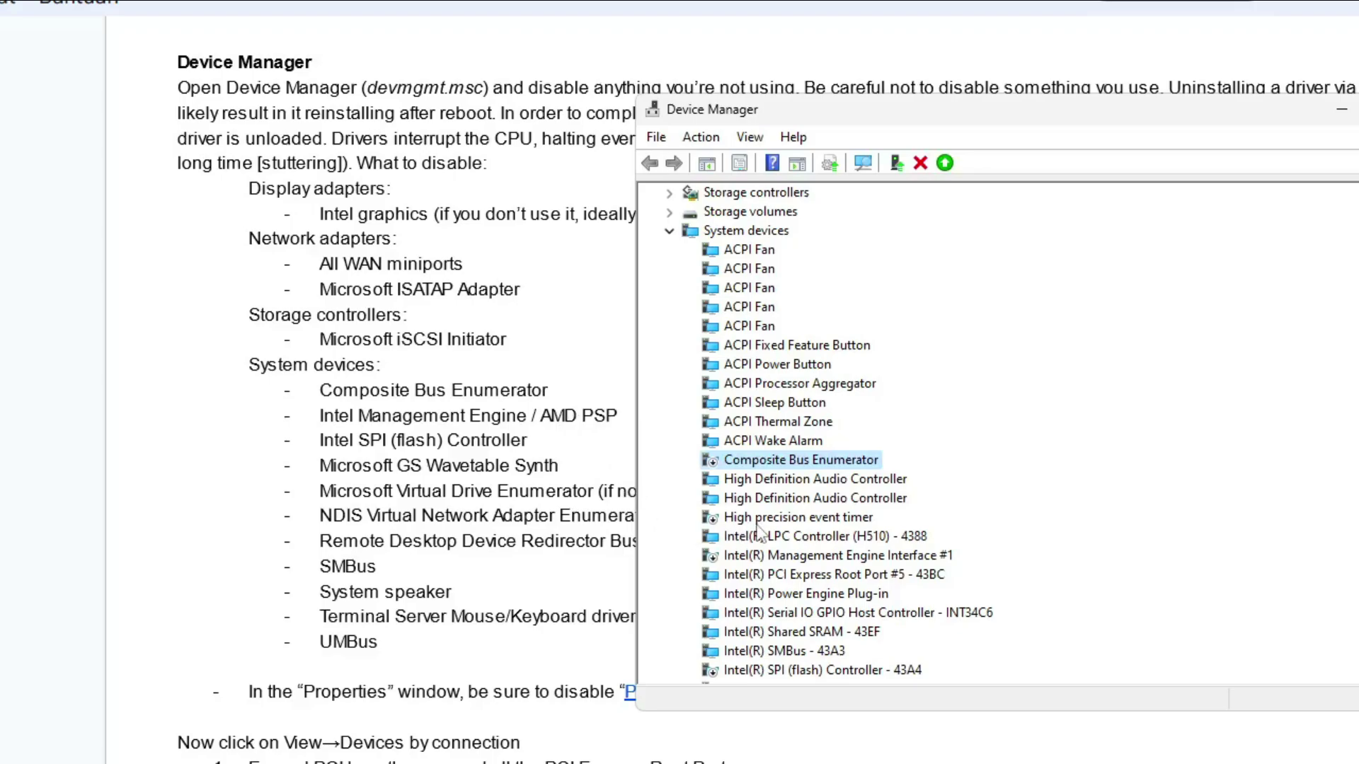
scroll(803, 528, "down", 1)
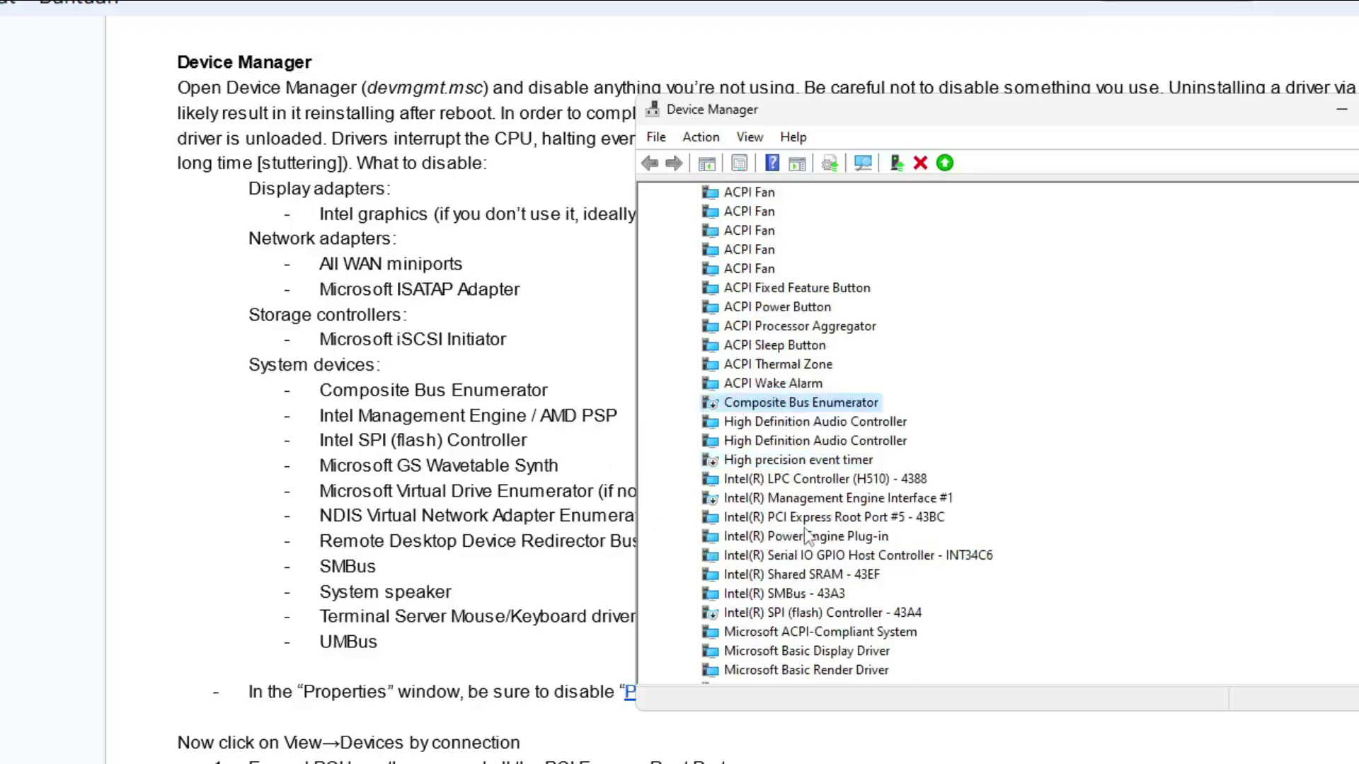
left_click(829, 500)
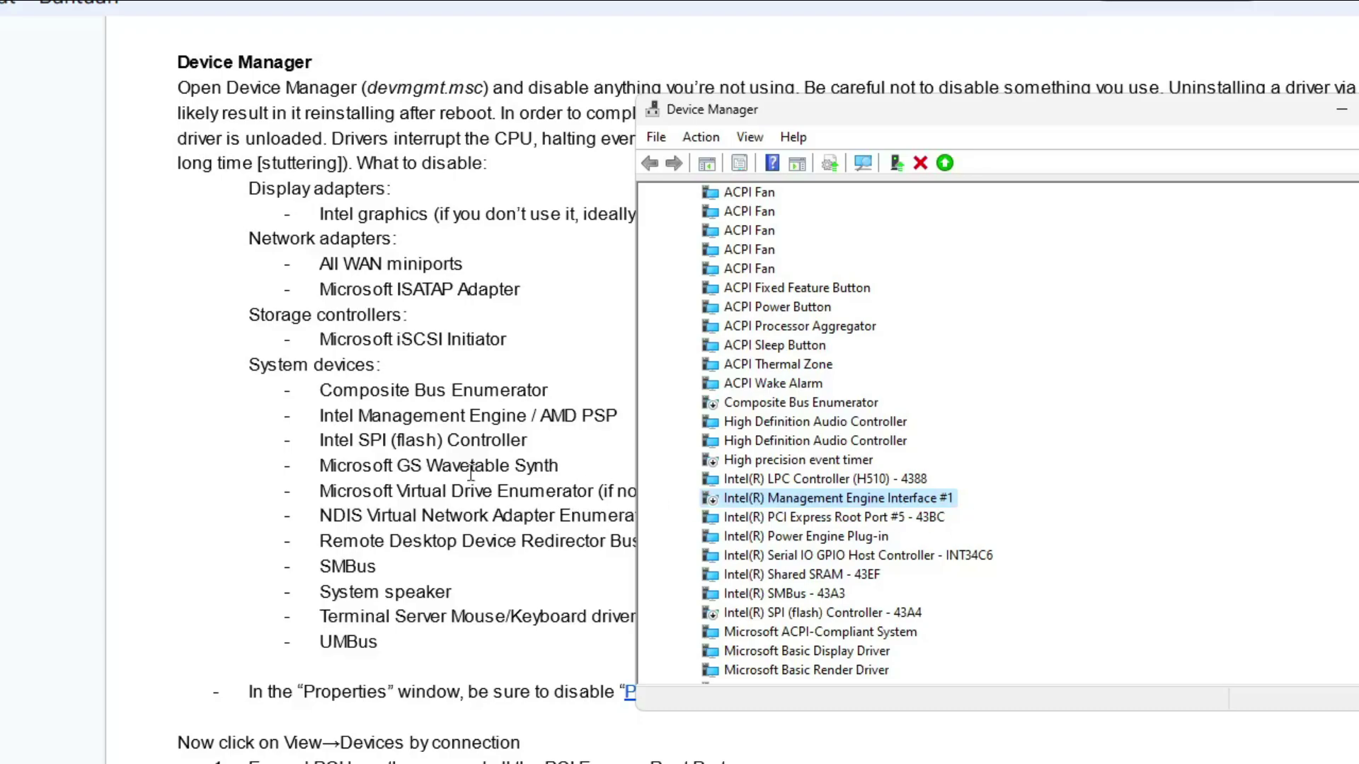
Check the guide's Intel SPI (flash) Controller entry against the matching system device and its options in Device Manager
left_click_drag(321, 439, 542, 444)
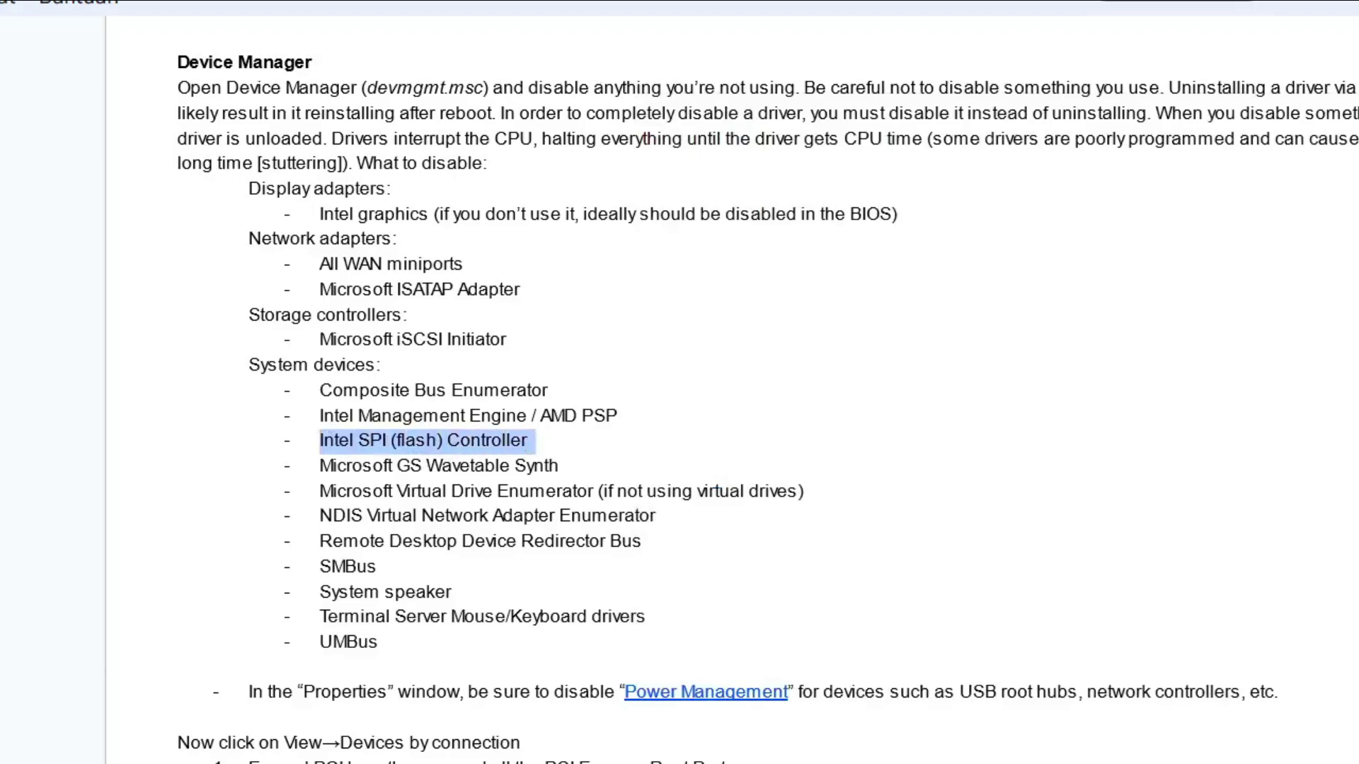
key("alt+Tab")
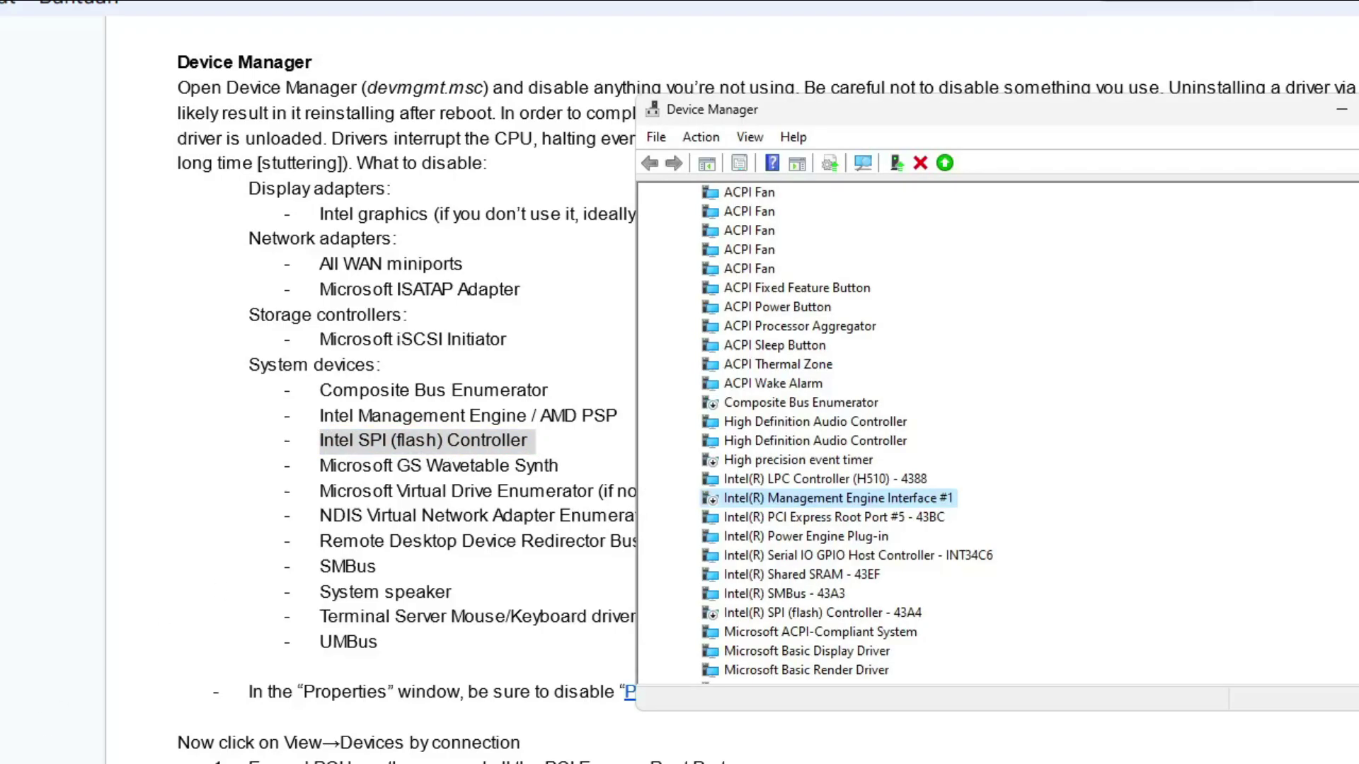
scroll(819, 577, "down", 1)
left_click(813, 554)
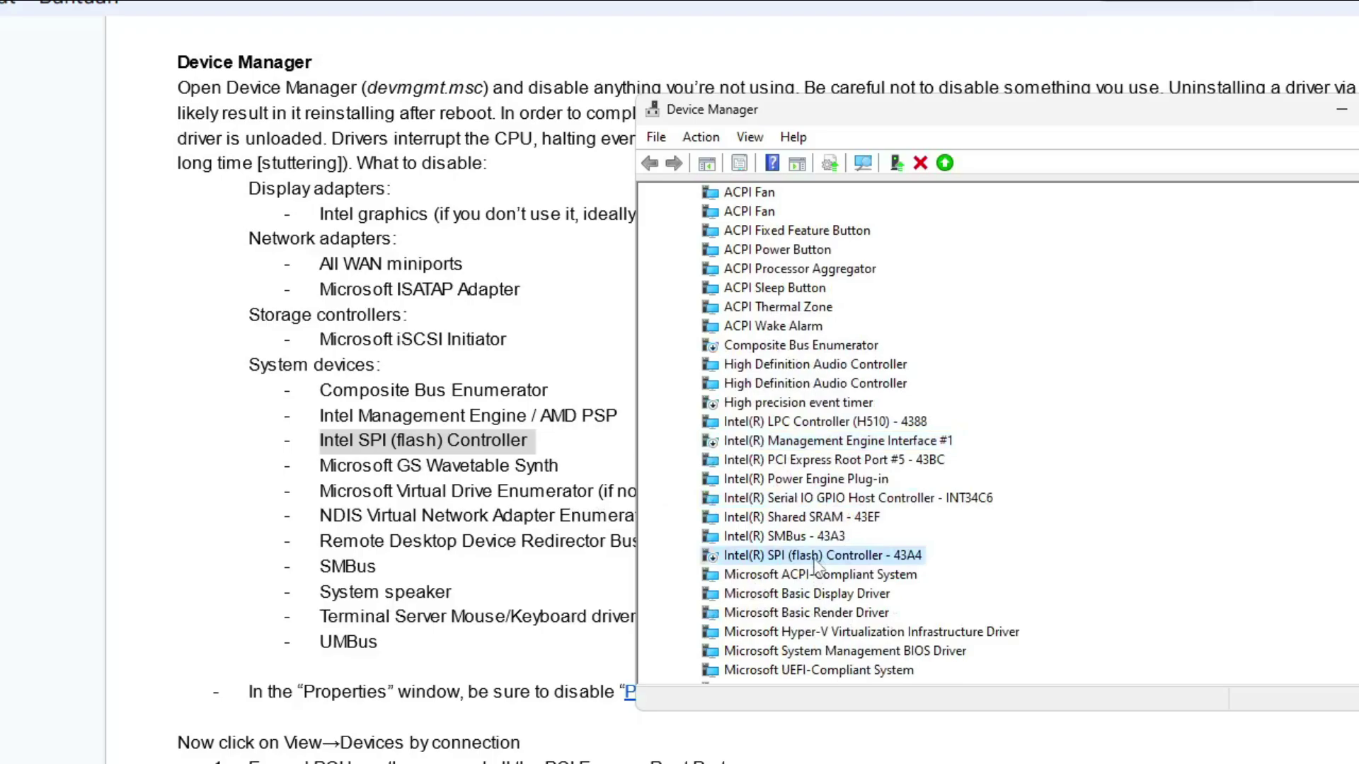
scroll(817, 563, "down", 1)
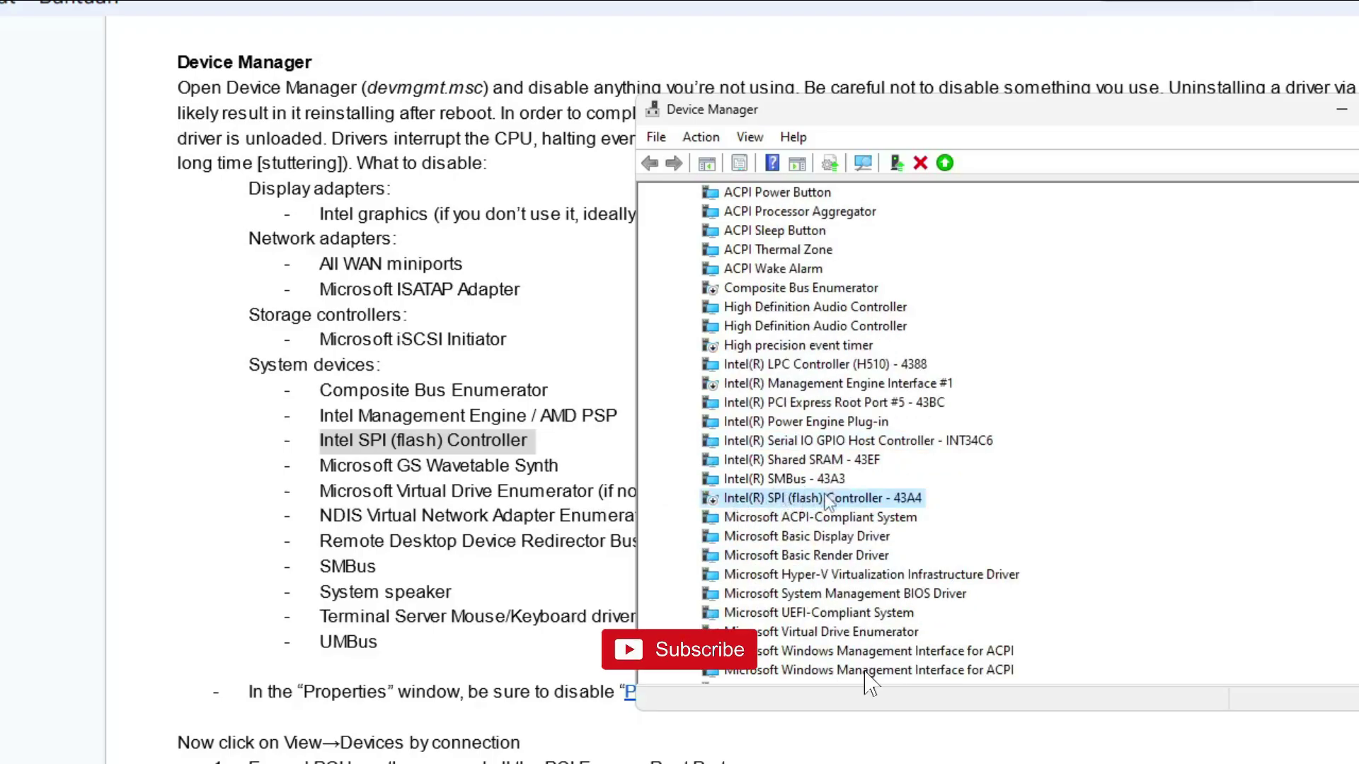
right_click(924, 497)
left_click(724, 505)
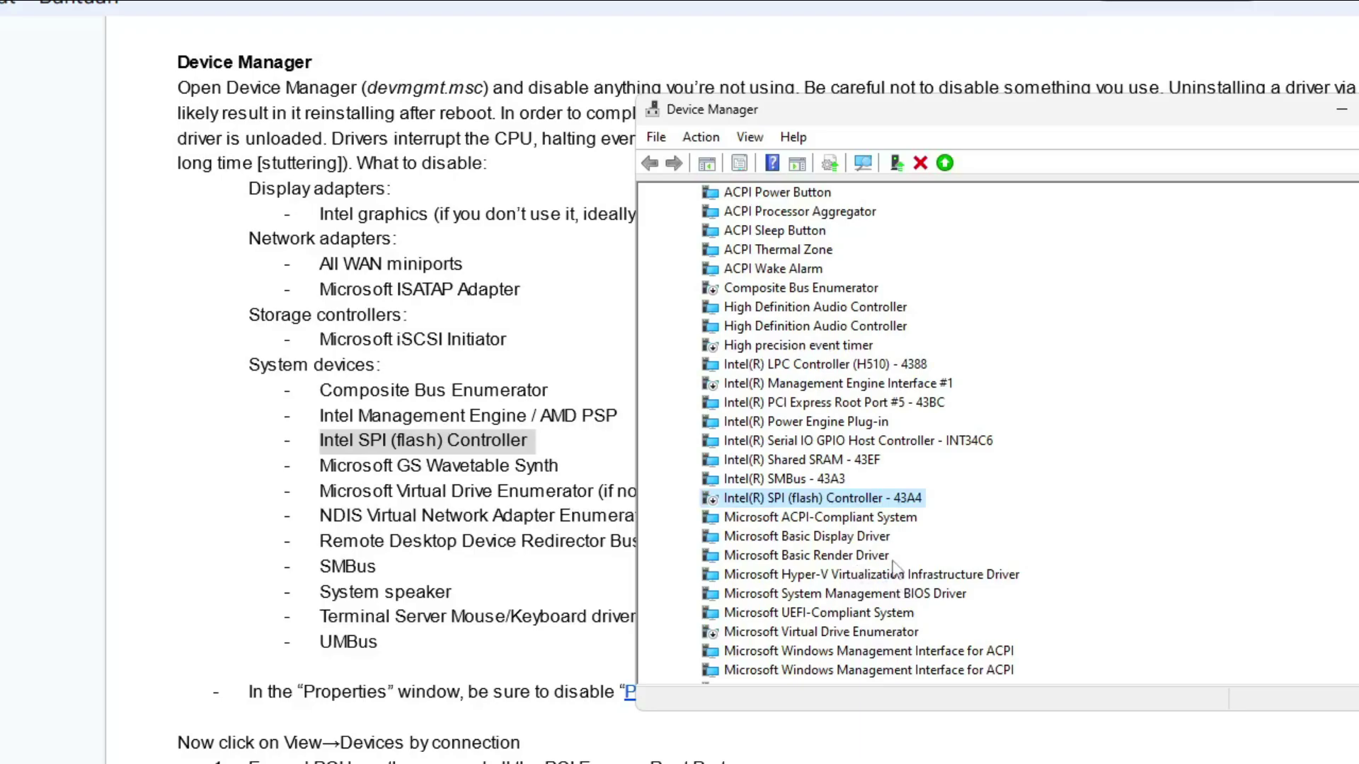
Check the guide's Microsoft Virtual Drive Enumerator entry against the system devices in Device Manager, then return to the guide
scroll(888, 569, "down", 1)
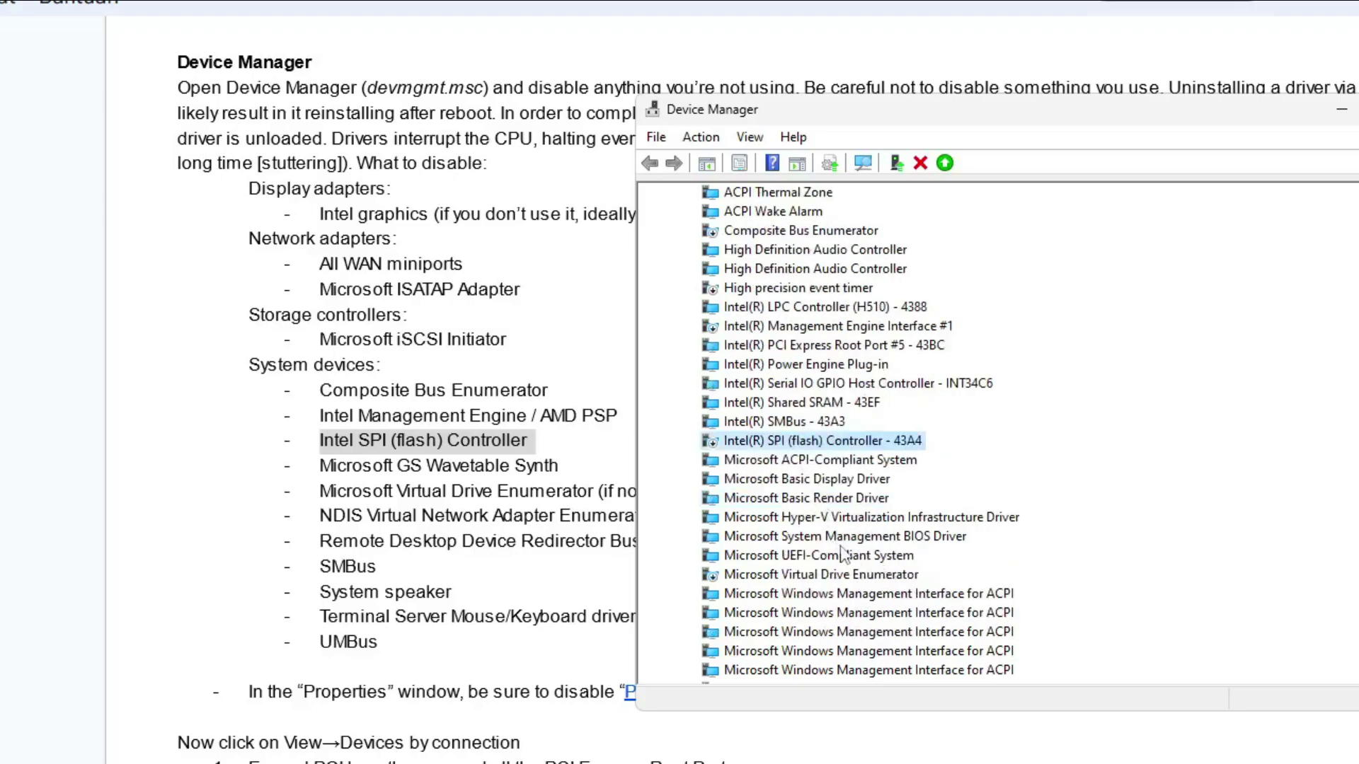
scroll(846, 571, "down", 1)
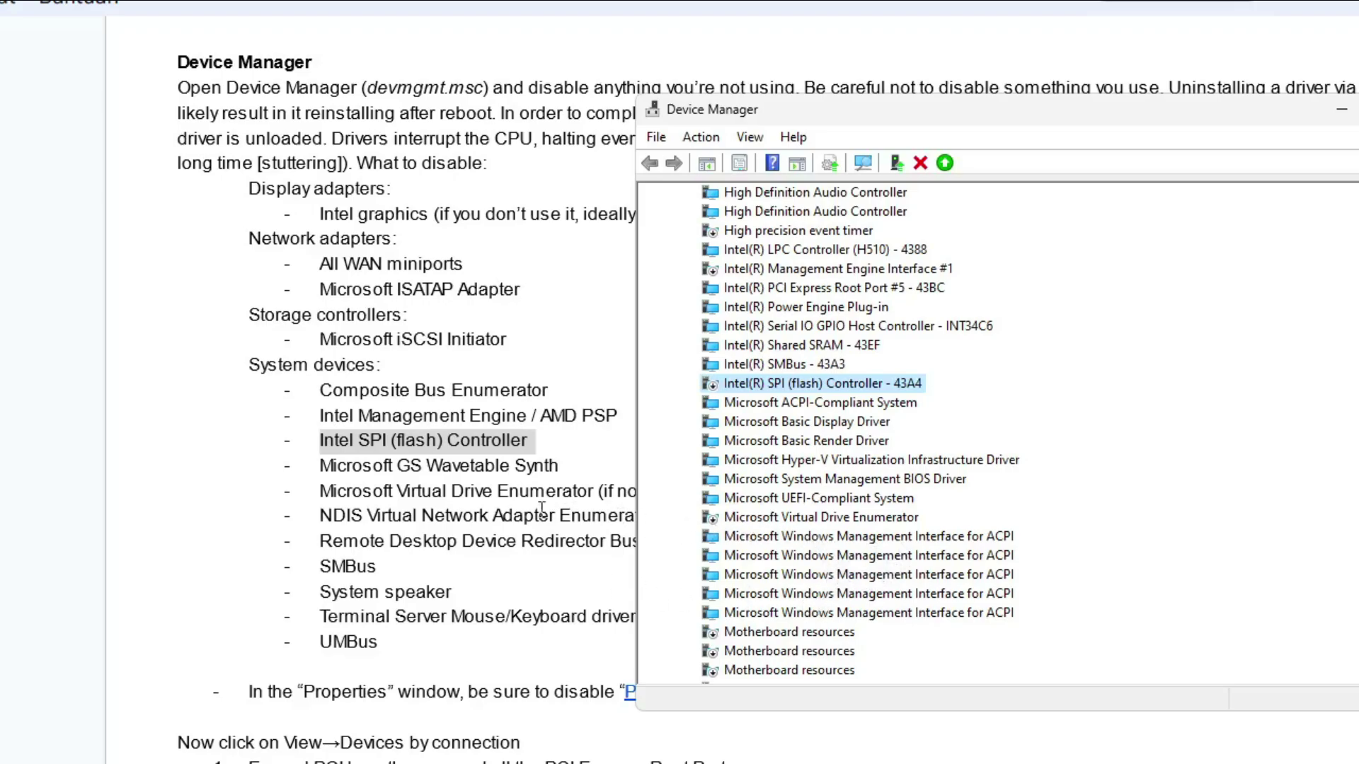
left_click(450, 509)
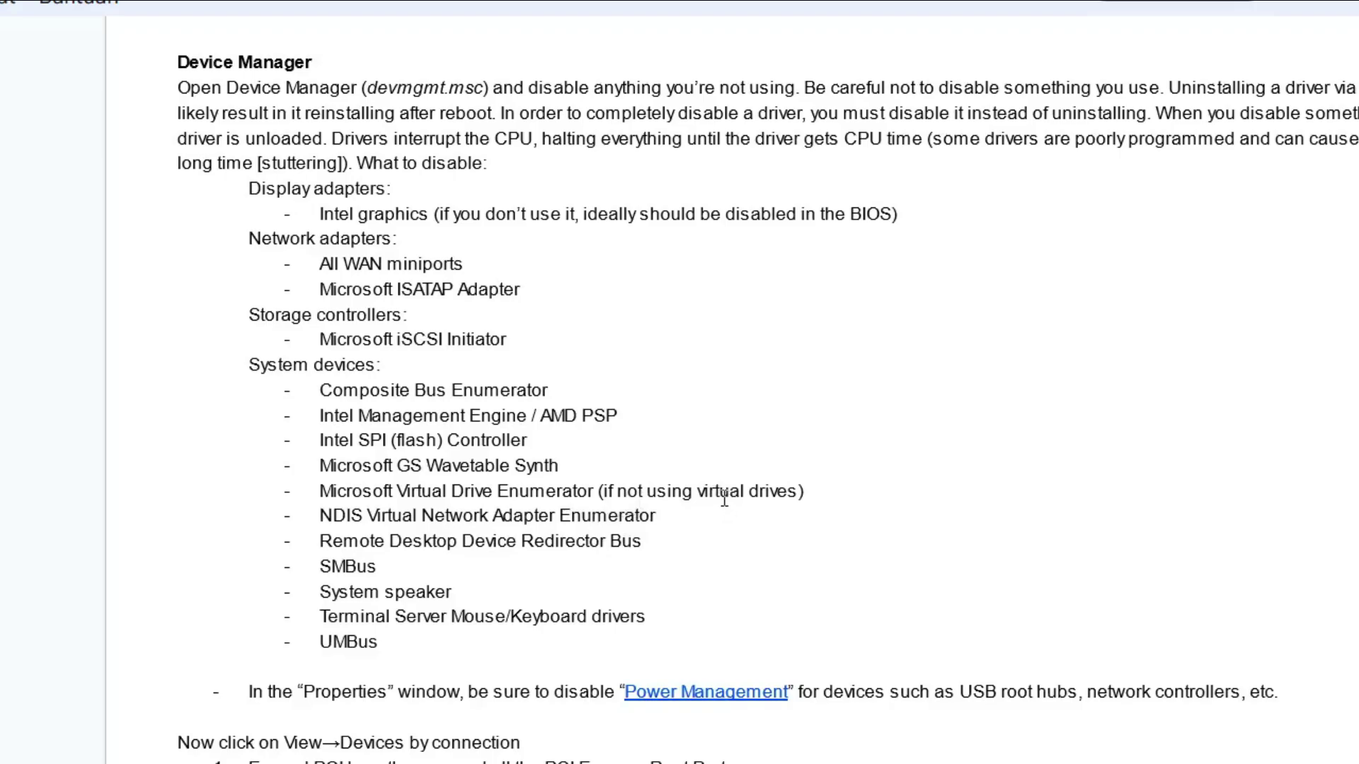
key("alt+Tab")
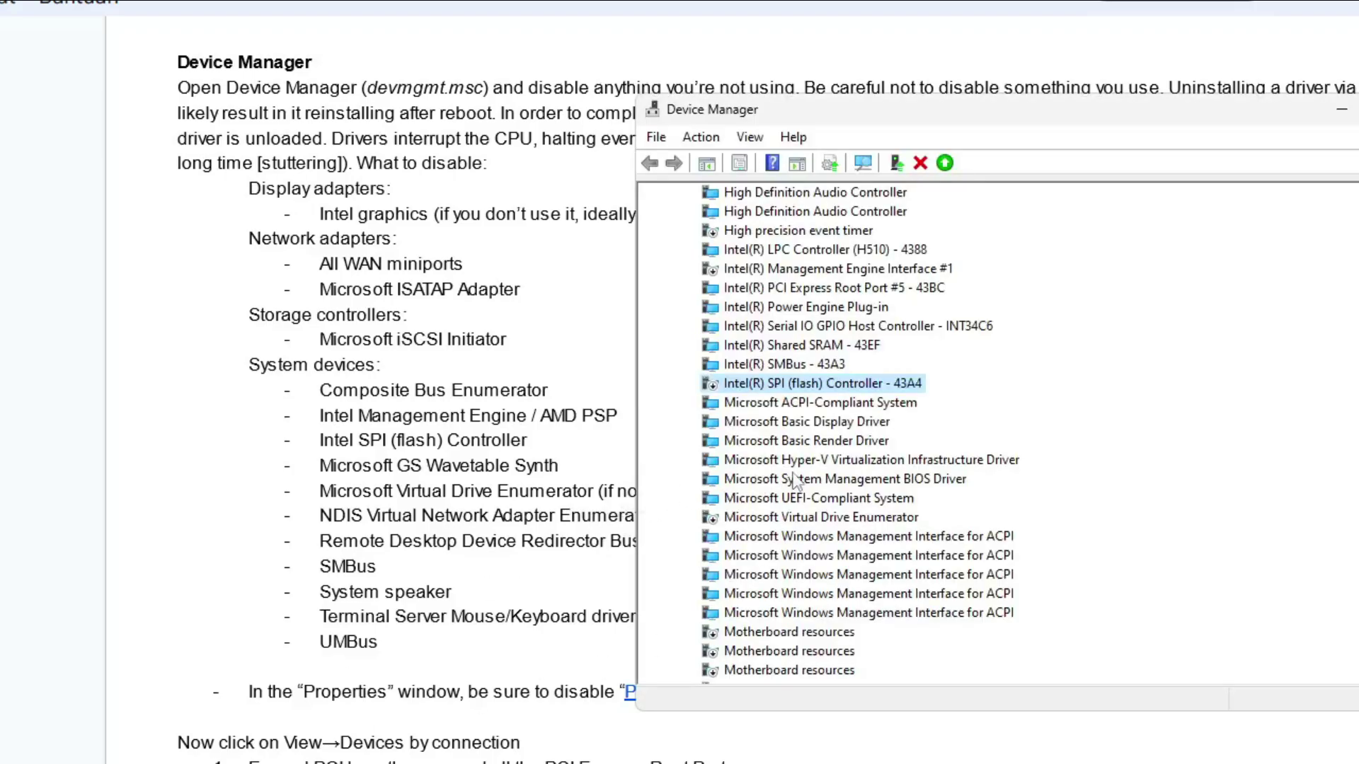
scroll(785, 478, "down", 2)
scroll(786, 488, "up", 2)
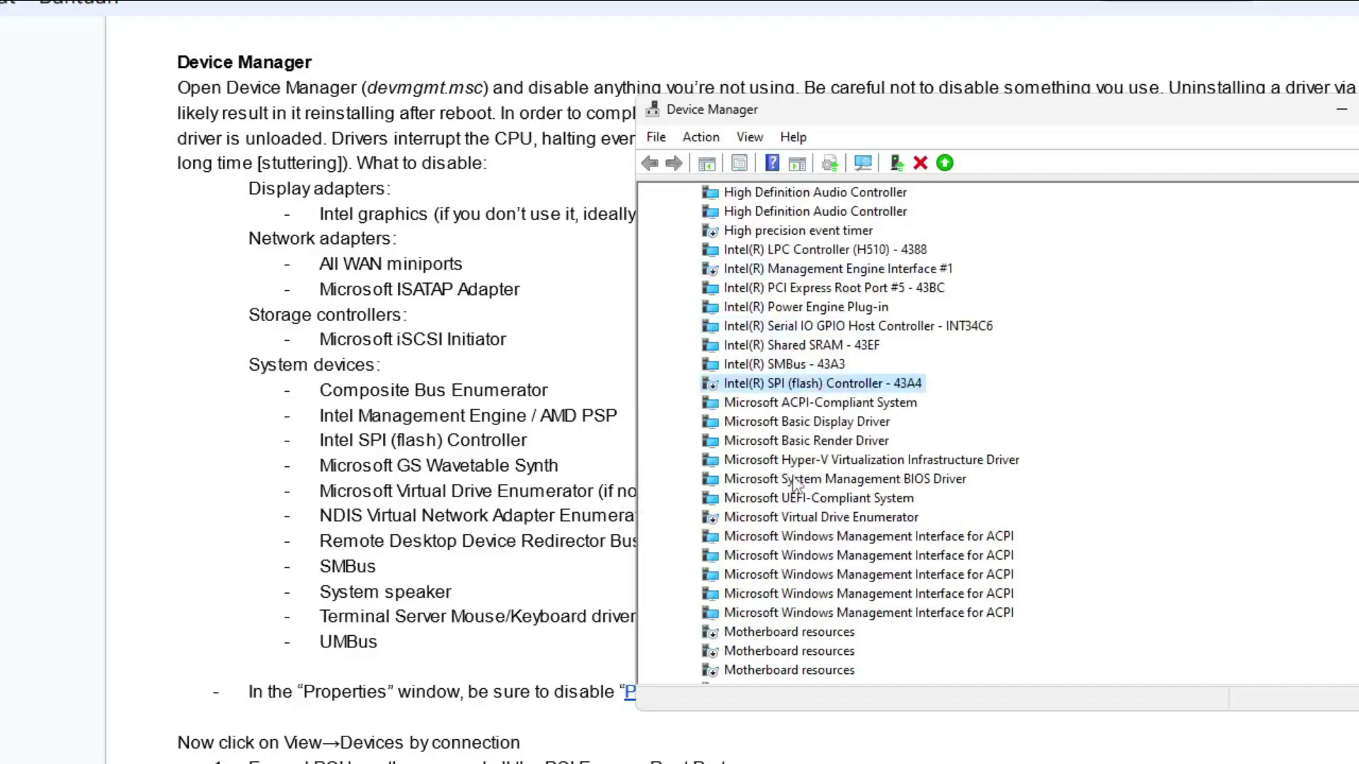
left_click(814, 518)
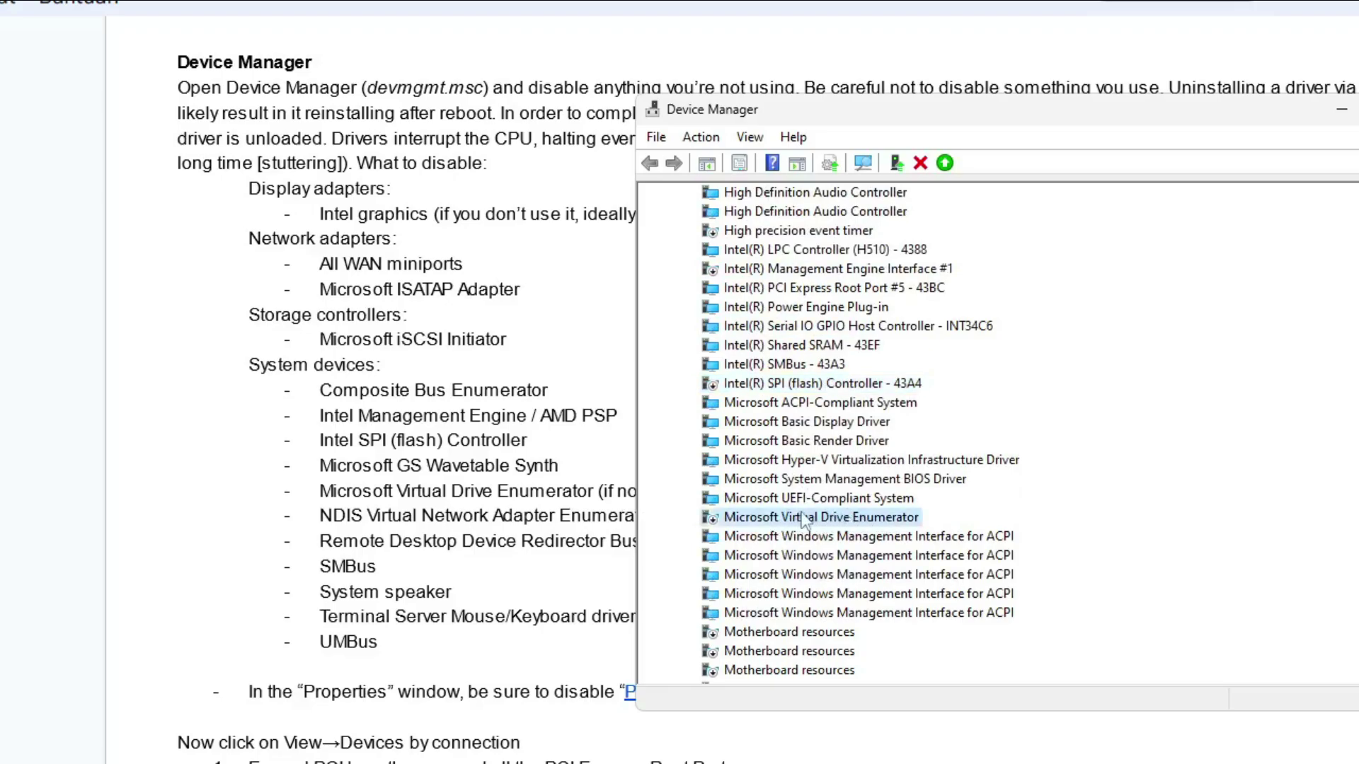
left_click(463, 572)
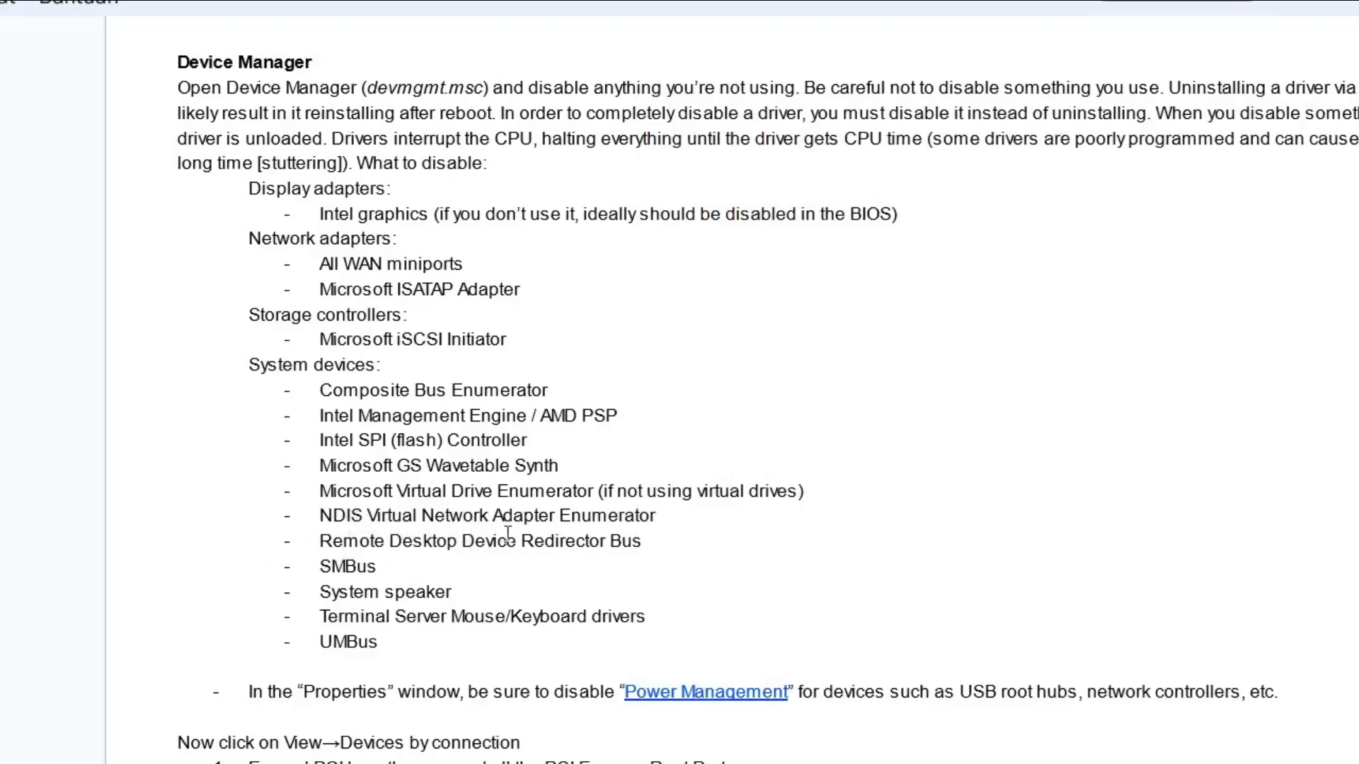
Disable the NDIS Virtual Network Adapter Enumerator under System devices in Device Manager, then return to the guide's list
key("alt+Tab")
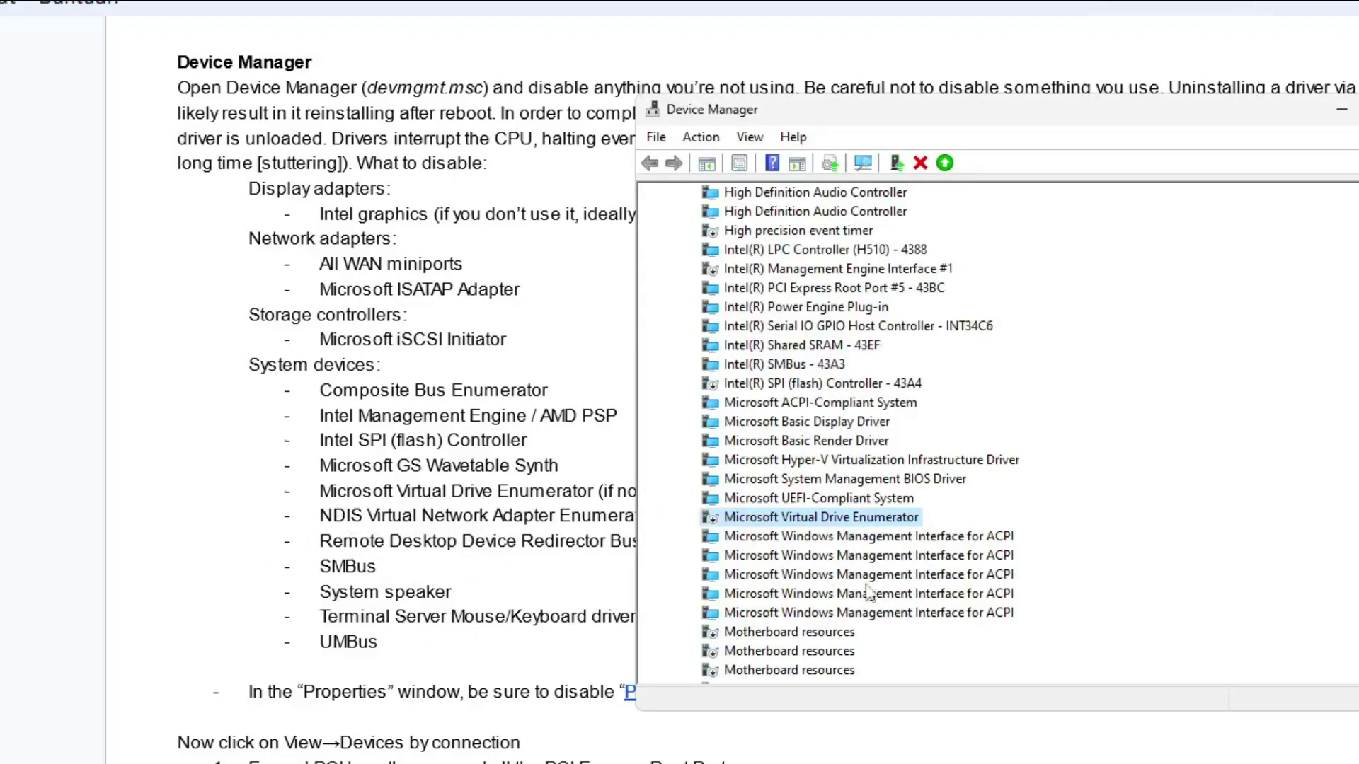
scroll(810, 538, "down", 5)
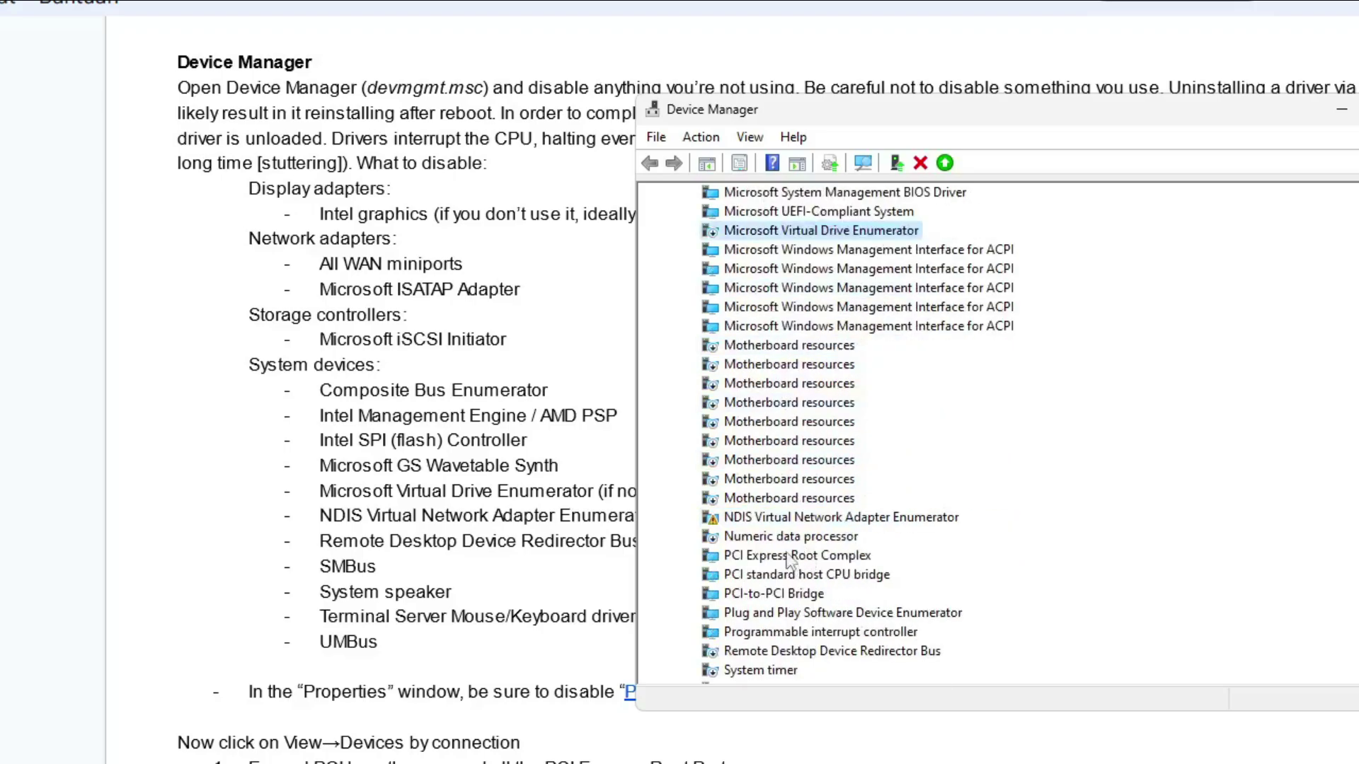
left_click(756, 525)
right_click(817, 517)
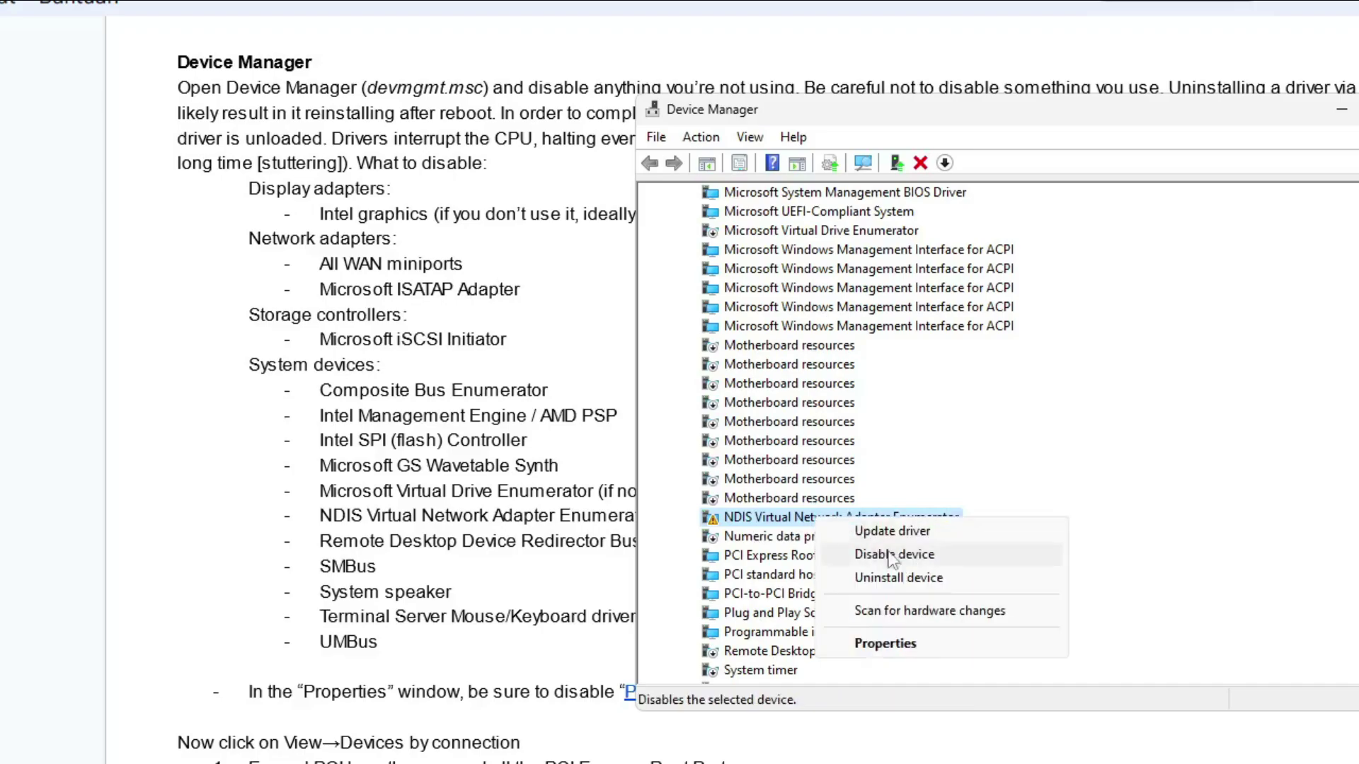
left_click(853, 554)
left_click(730, 390)
scroll(830, 587, "down", 3)
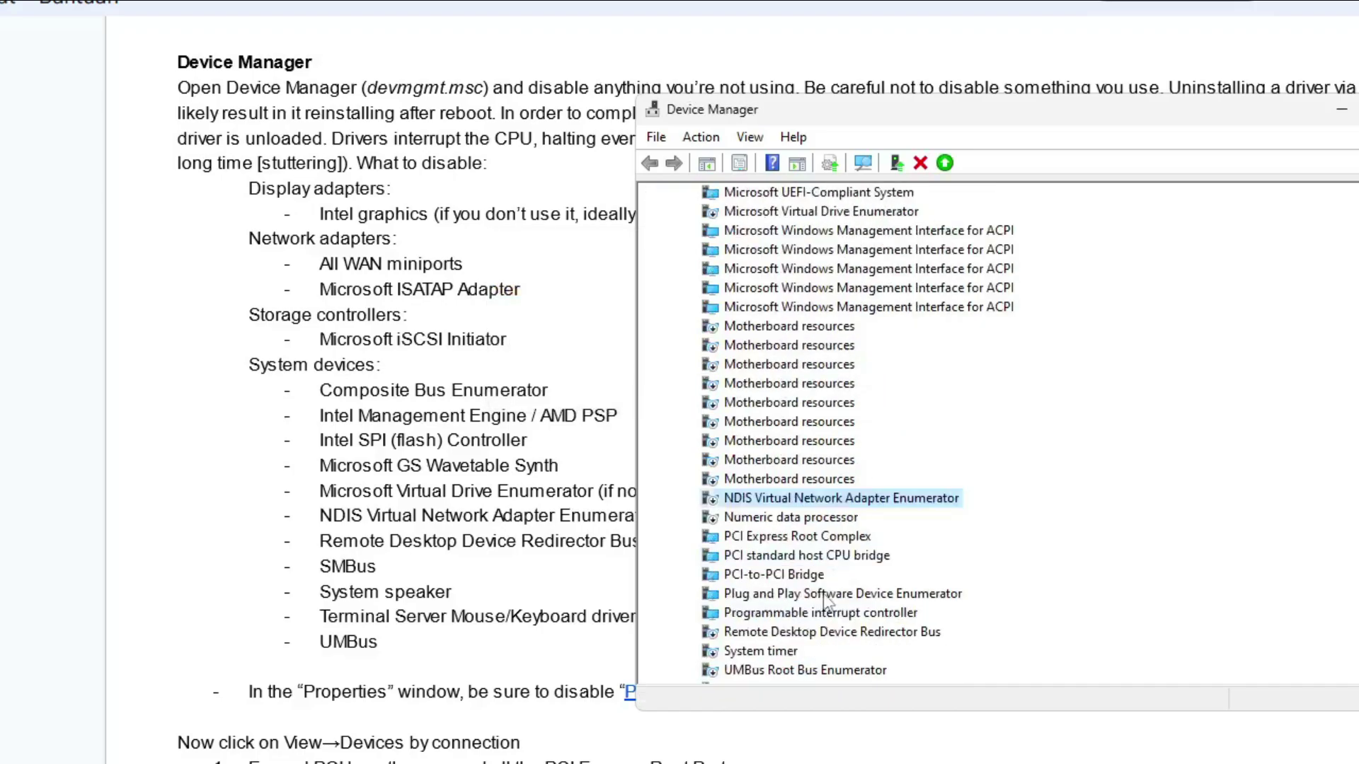
left_click(448, 584)
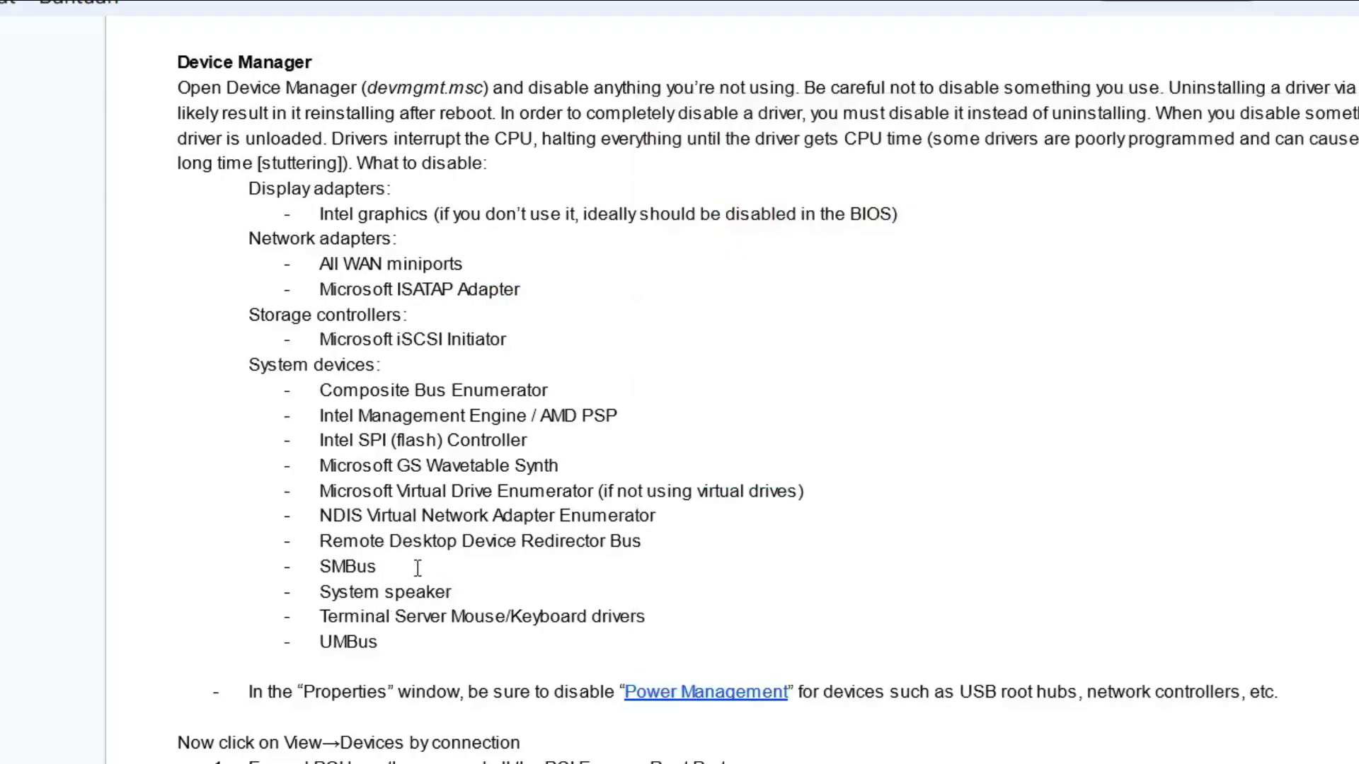
Check Remote Desktop Device Redirector Bus in Device Manager against the guide and shift the window clear of the guide's list
key("alt+Tab")
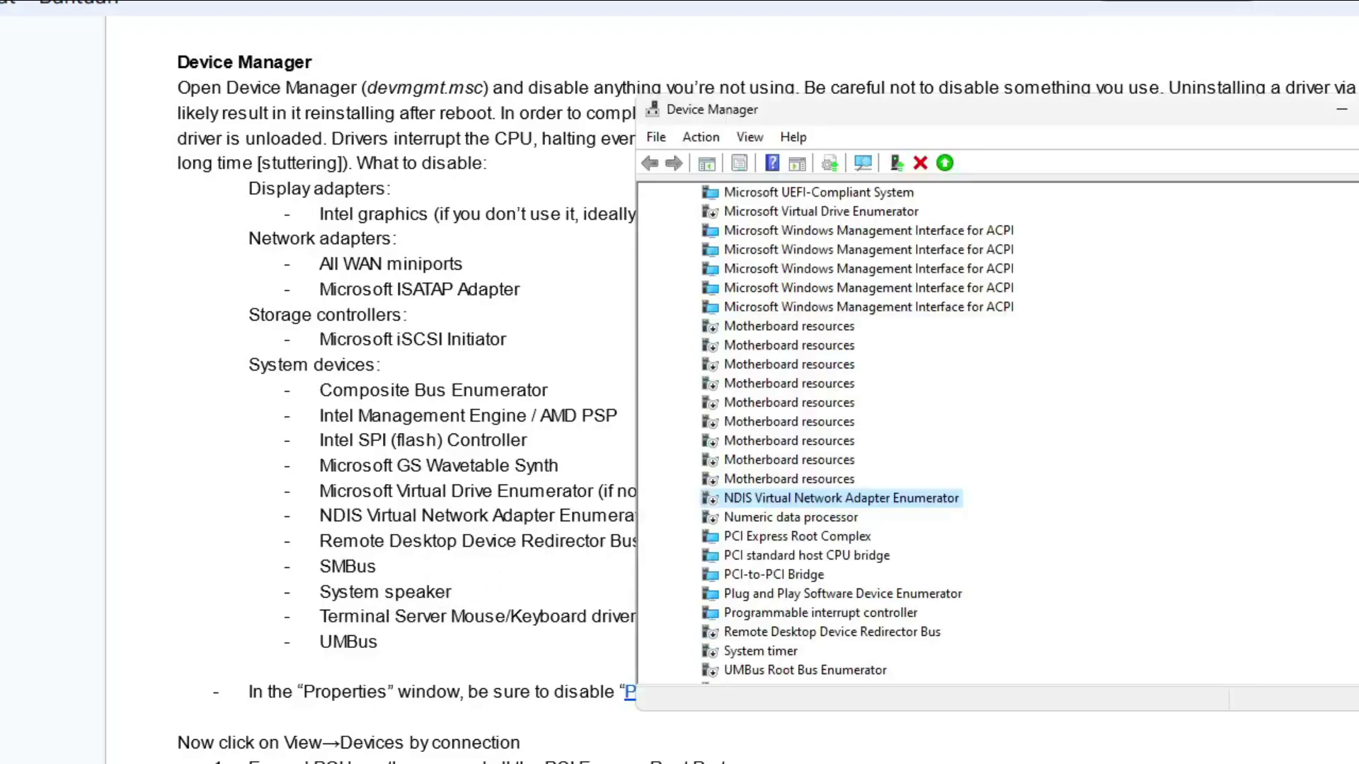
scroll(799, 489, "down", 1)
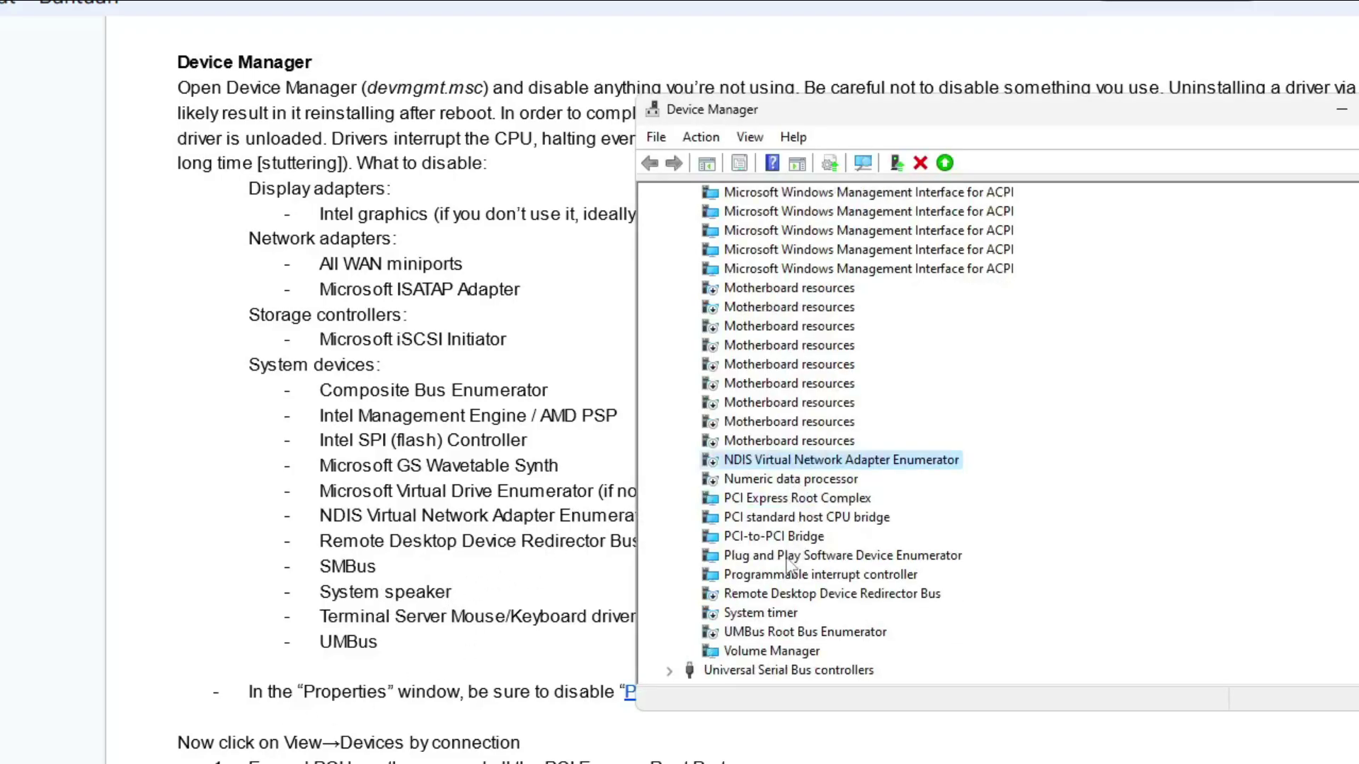
left_click(798, 597)
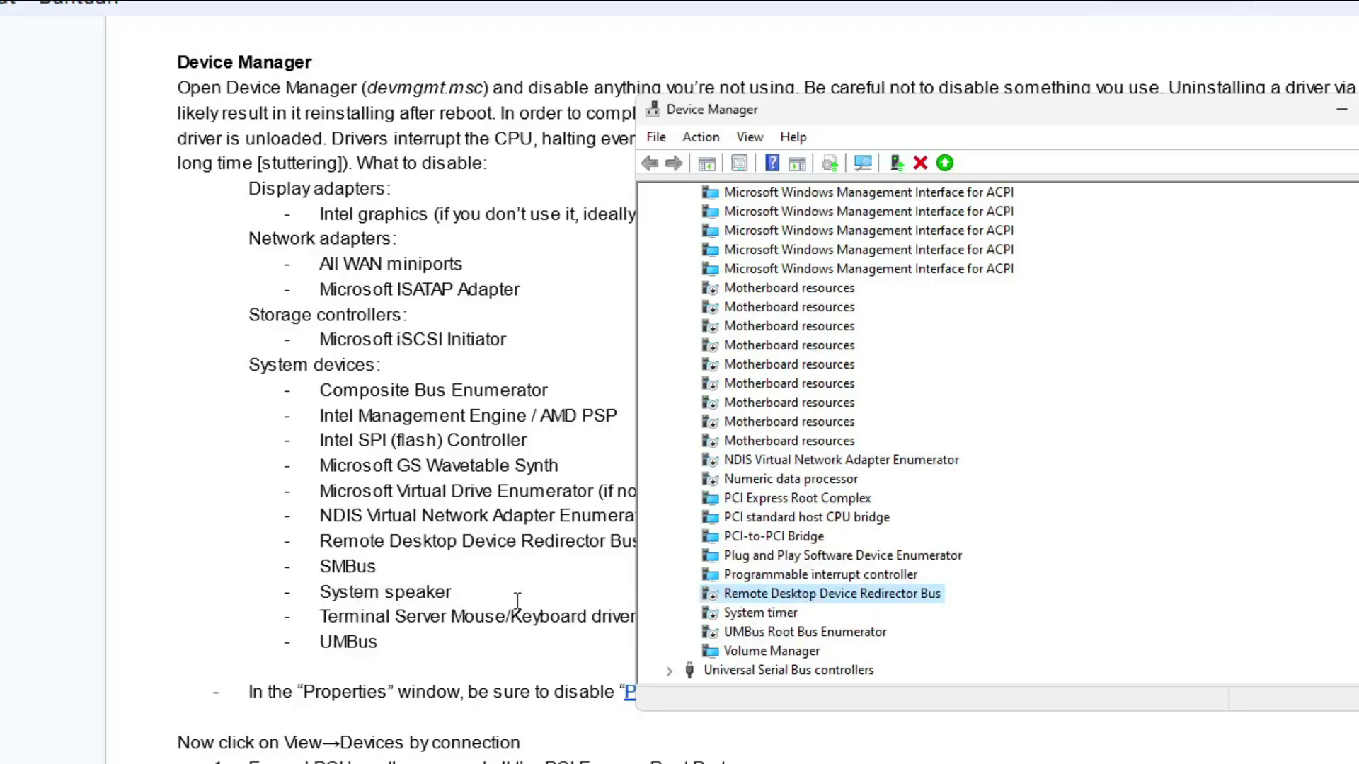
mouse_move(935, 116)
left_mouse_down()
mouse_move(1059, 77)
mouse_move(962, 65)
mouse_move(953, 120)
left_mouse_up()
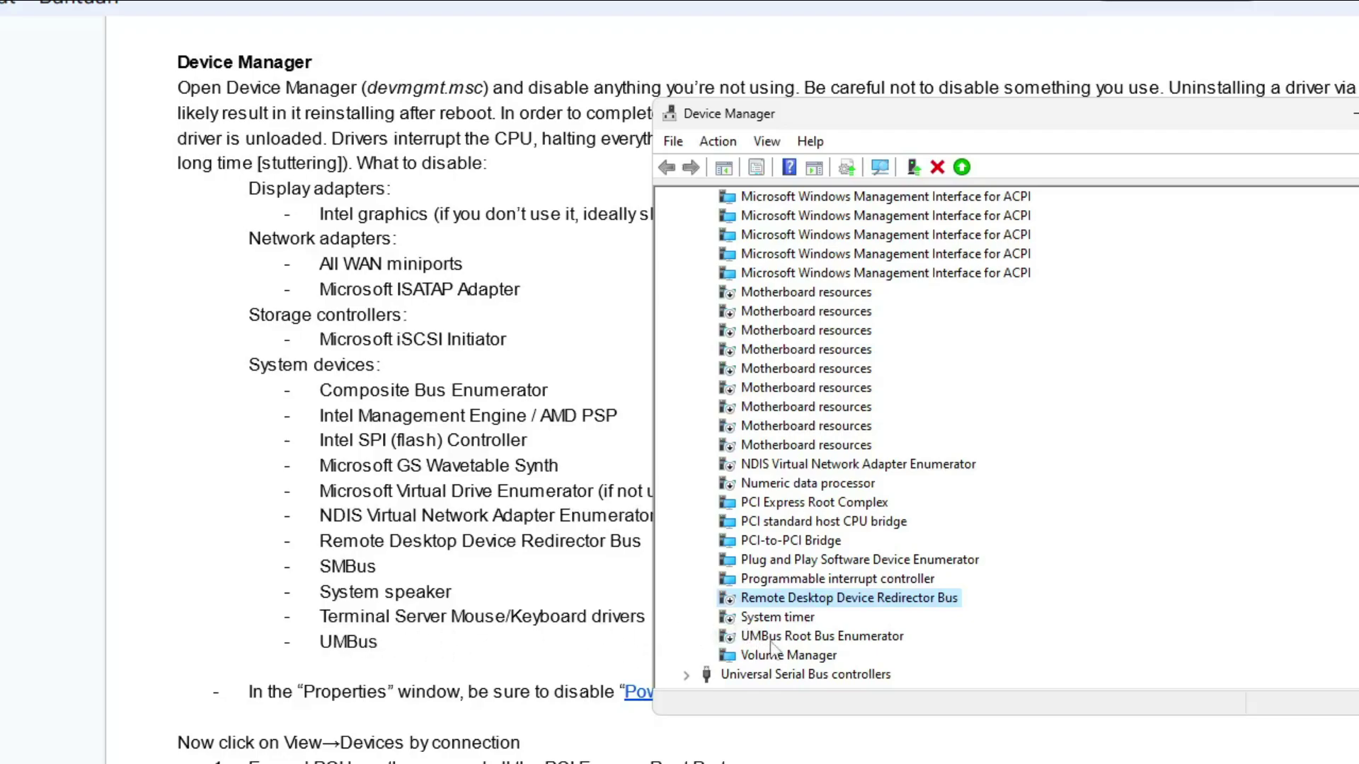
Check the UMBus Root Bus Enumerator and System timer in Device Manager, then return to the full guide
left_click(806, 637)
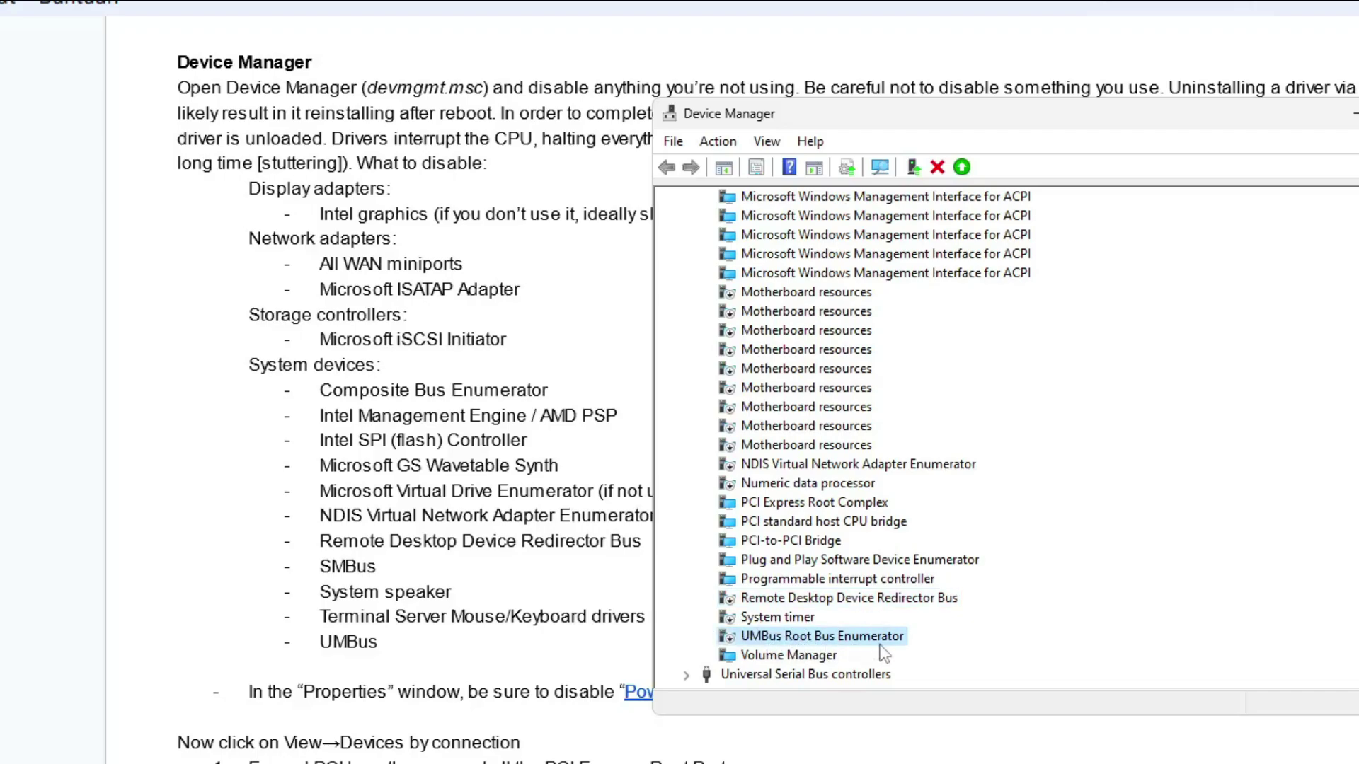
left_click(784, 619)
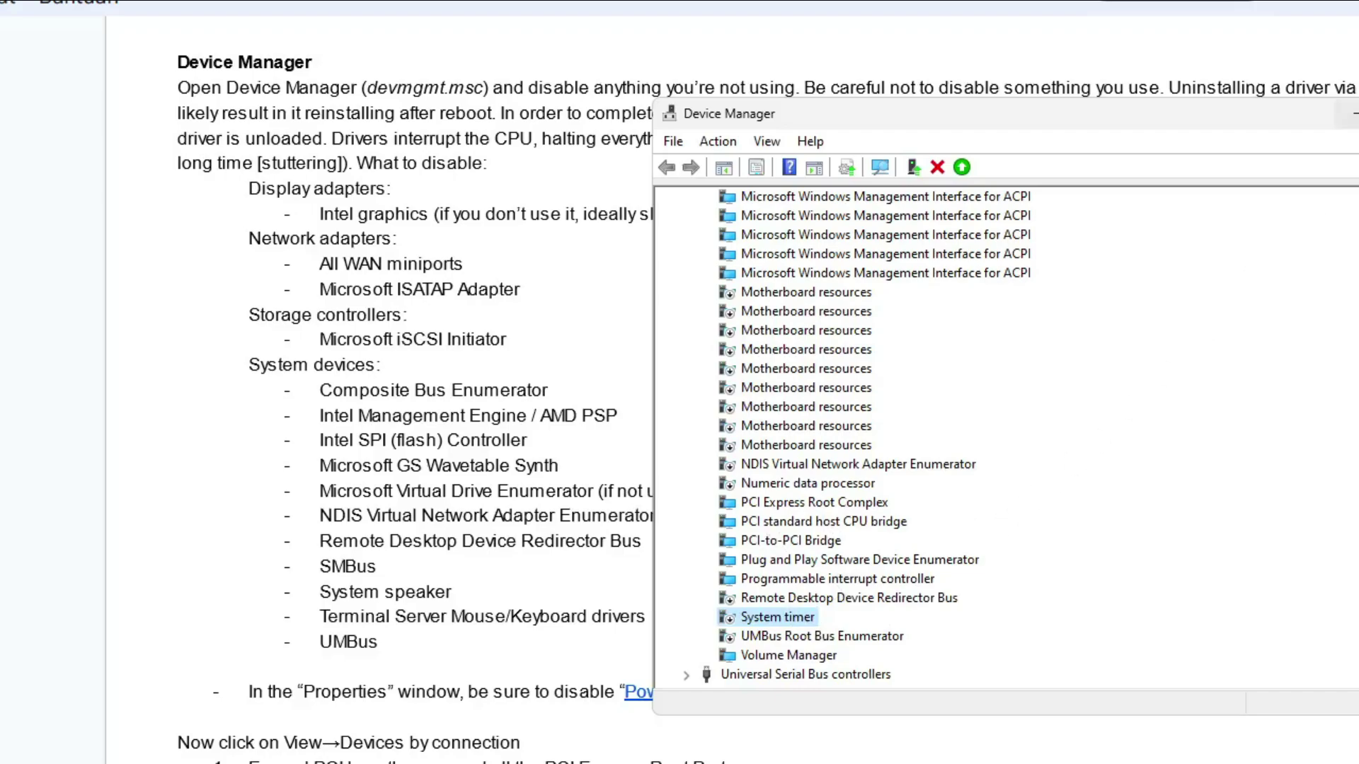
left_click(1353, 114)
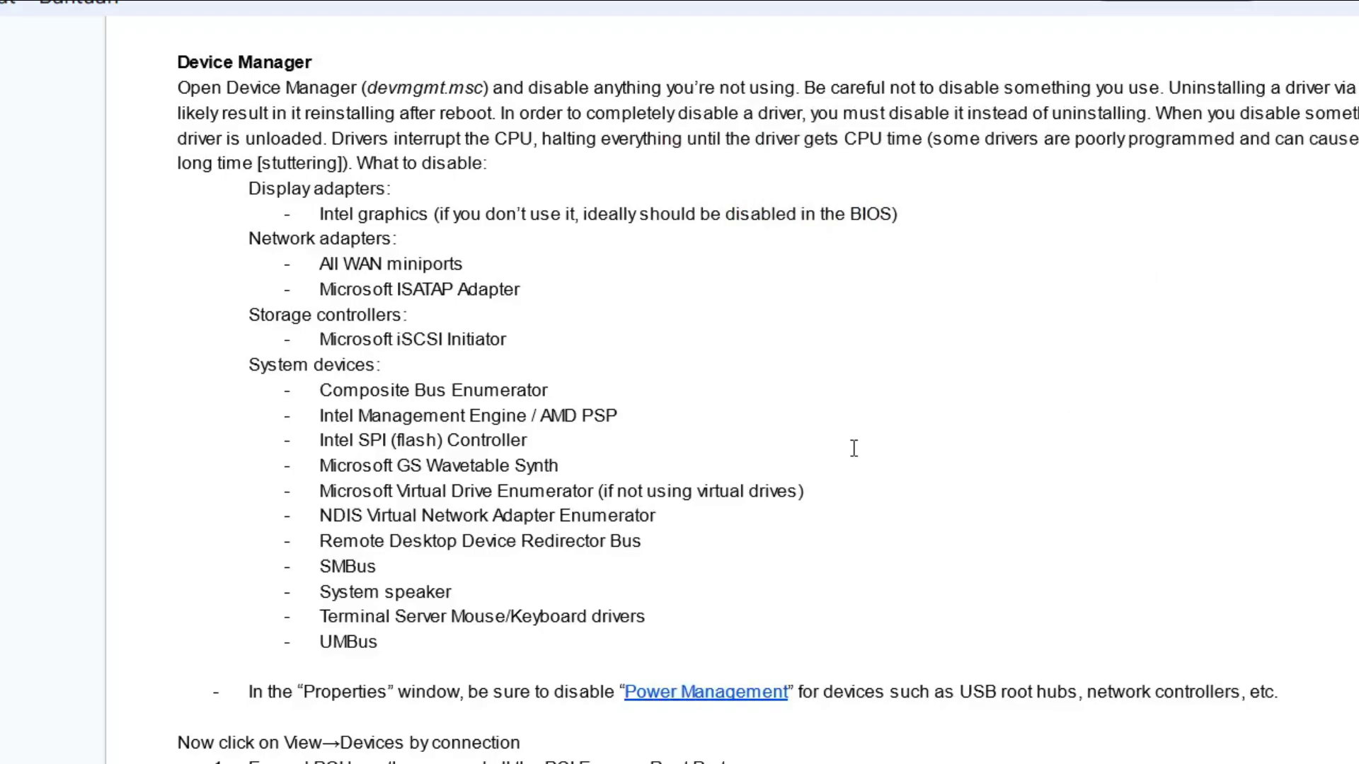
Read on from the guide's System devices list through the services, antivirus and startup sections to Windows 10 Specific
left_click_drag(249, 360, 365, 354)
left_click(796, 368)
scroll(1046, 587, "down", 15)
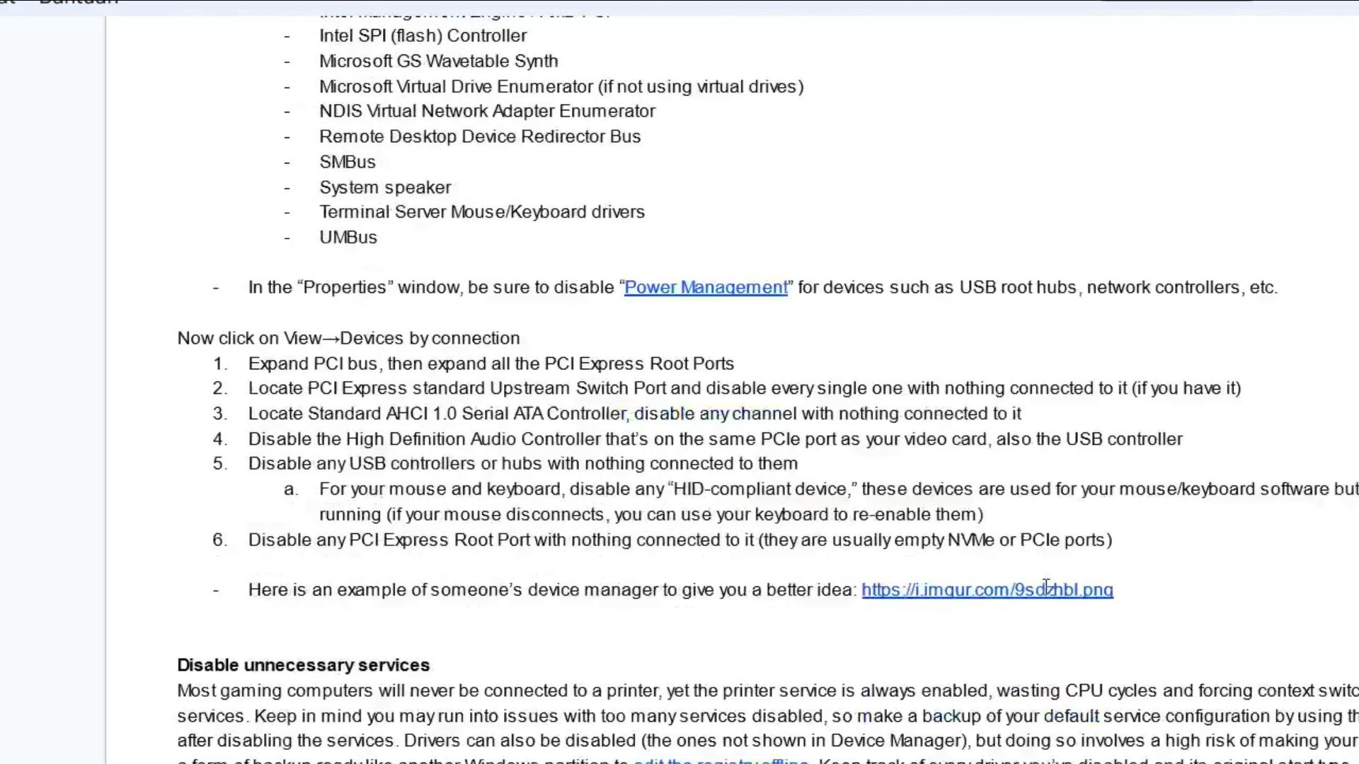
scroll(1046, 587, "down", 8)
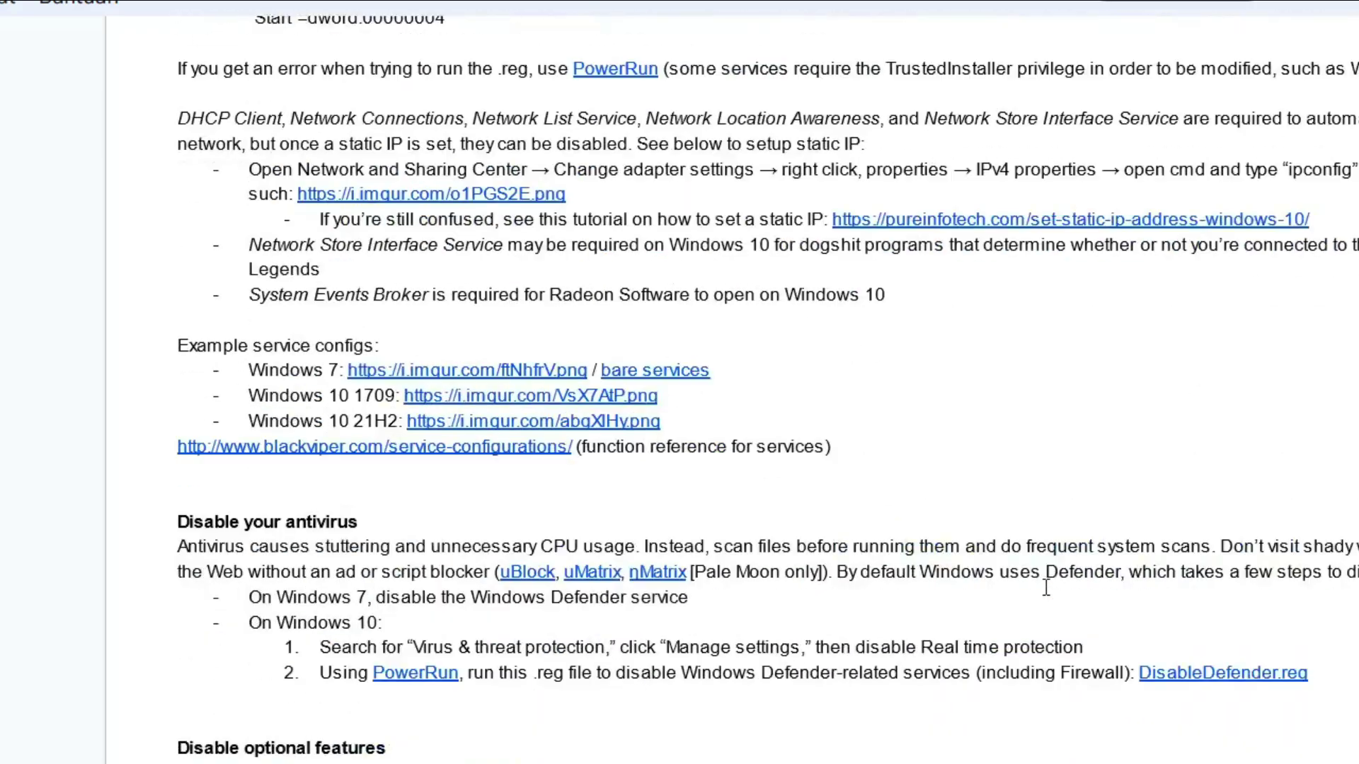
scroll(1046, 586, "down", 10)
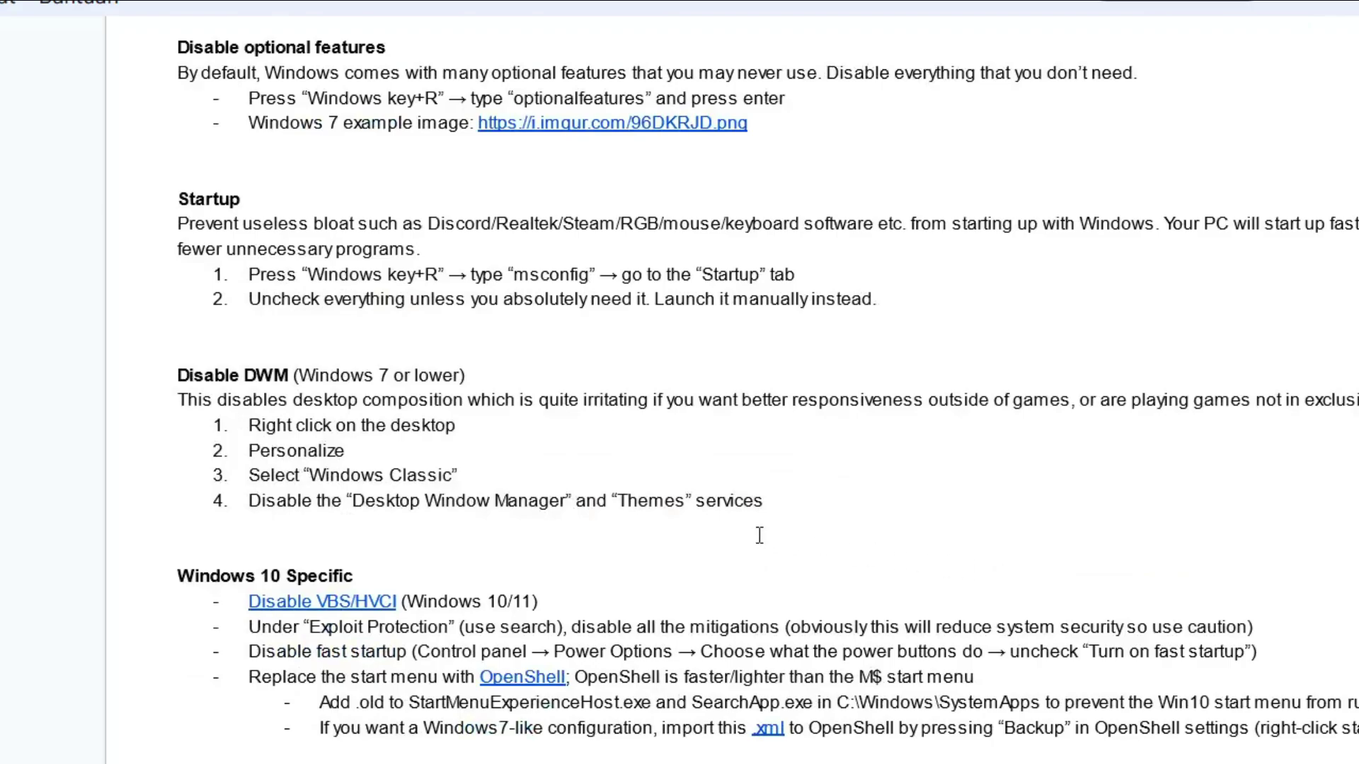
scroll(651, 535, "down", 2)
scroll(651, 536, "down", 1)
left_click_drag(179, 296, 364, 296)
left_click(674, 310)
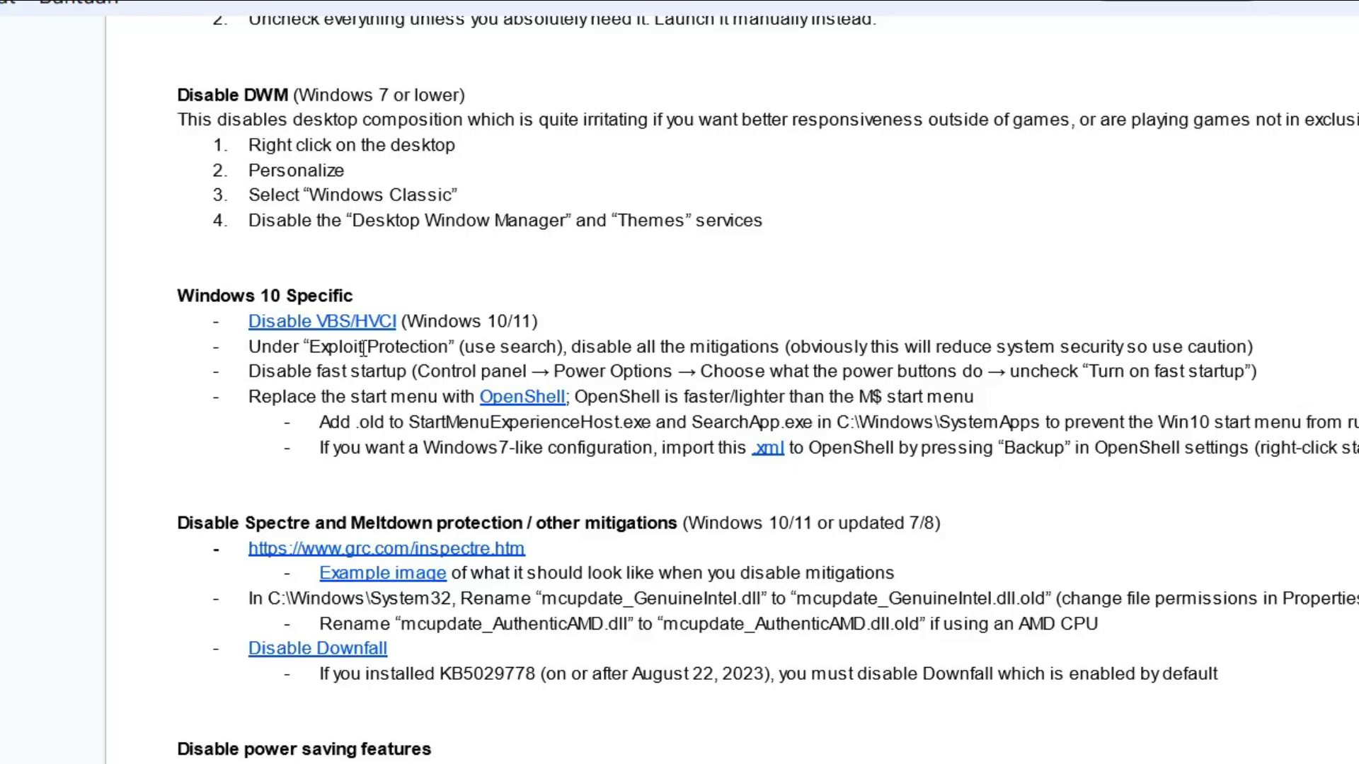
Search Windows for "core" and open the Core isolation system settings
key("super")
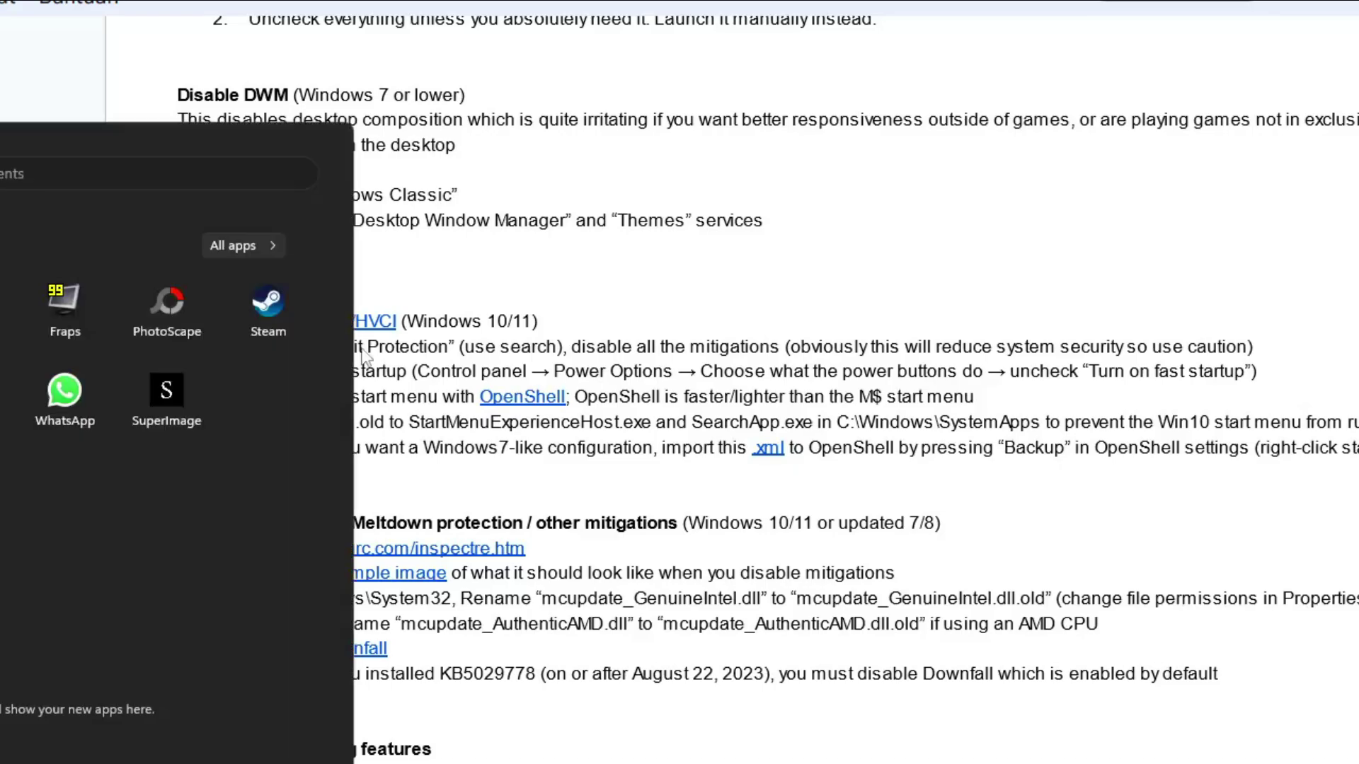
type("core")
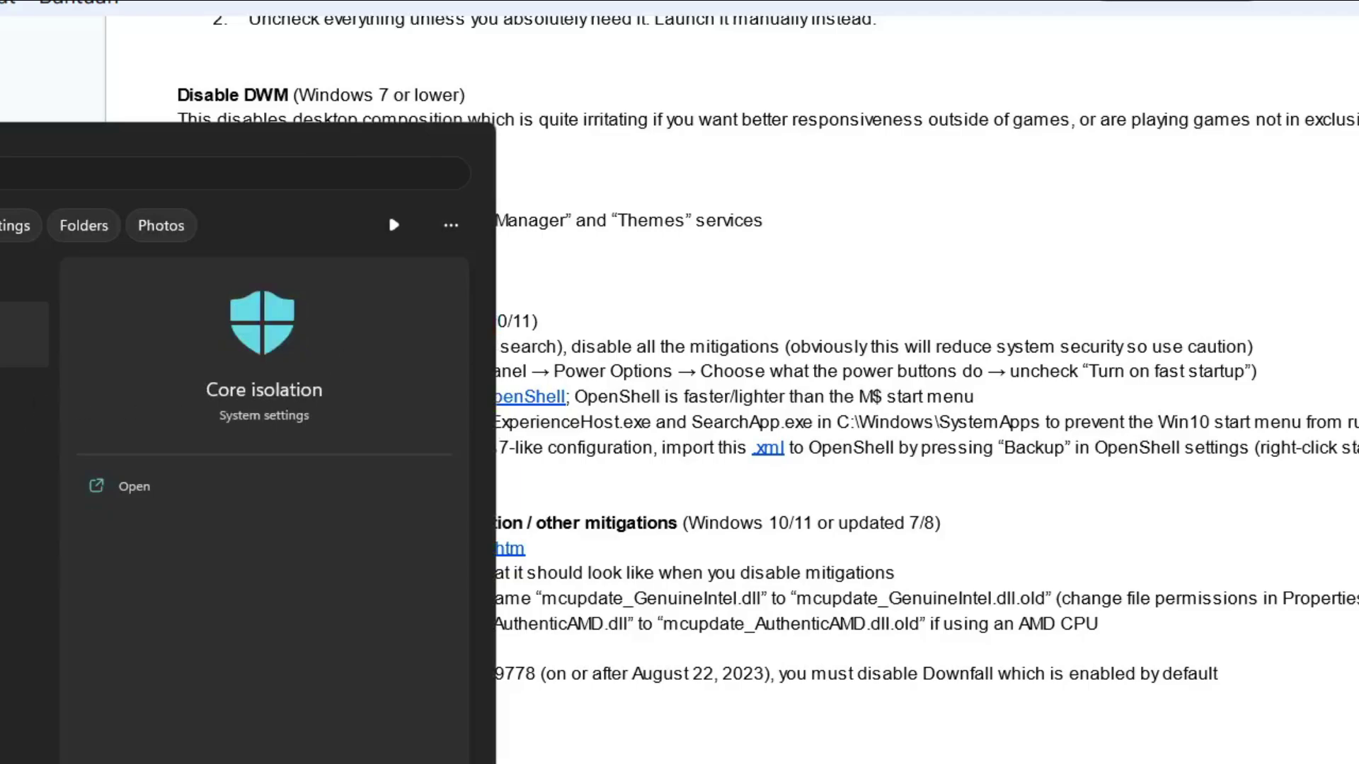
key("Return")
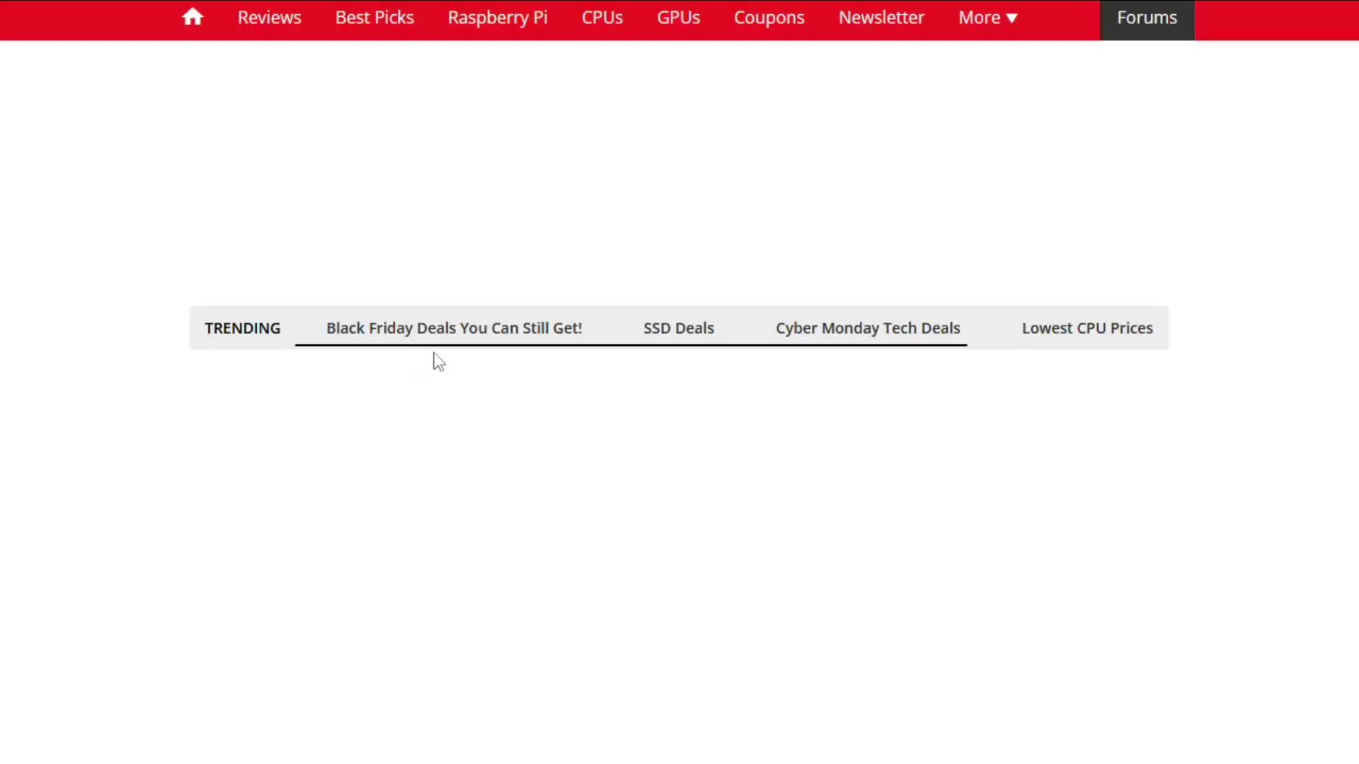
Read the web article's instructions on checking System Information and turning off Memory Integrity under Core isolation
scroll(458, 422, "down", 15)
scroll(533, 545, "down", 20)
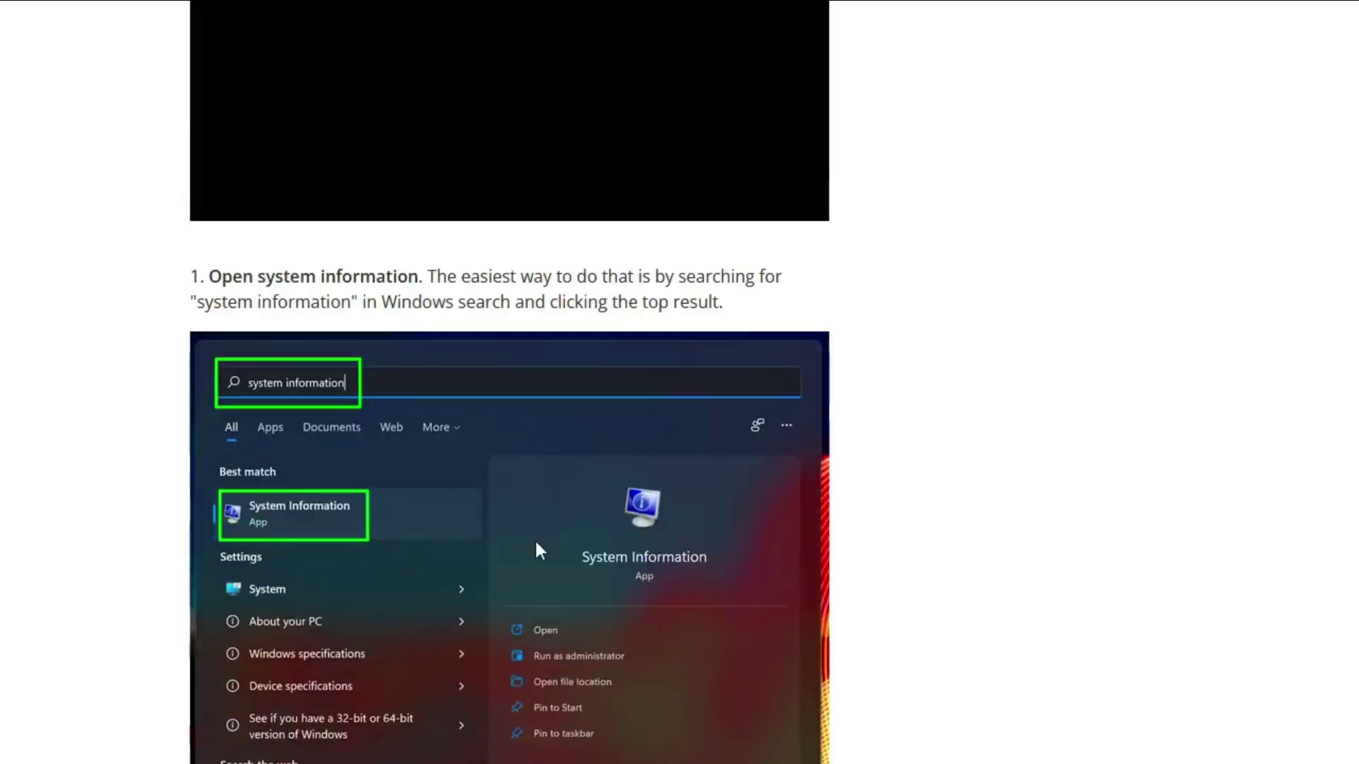
scroll(553, 550, "up", 5)
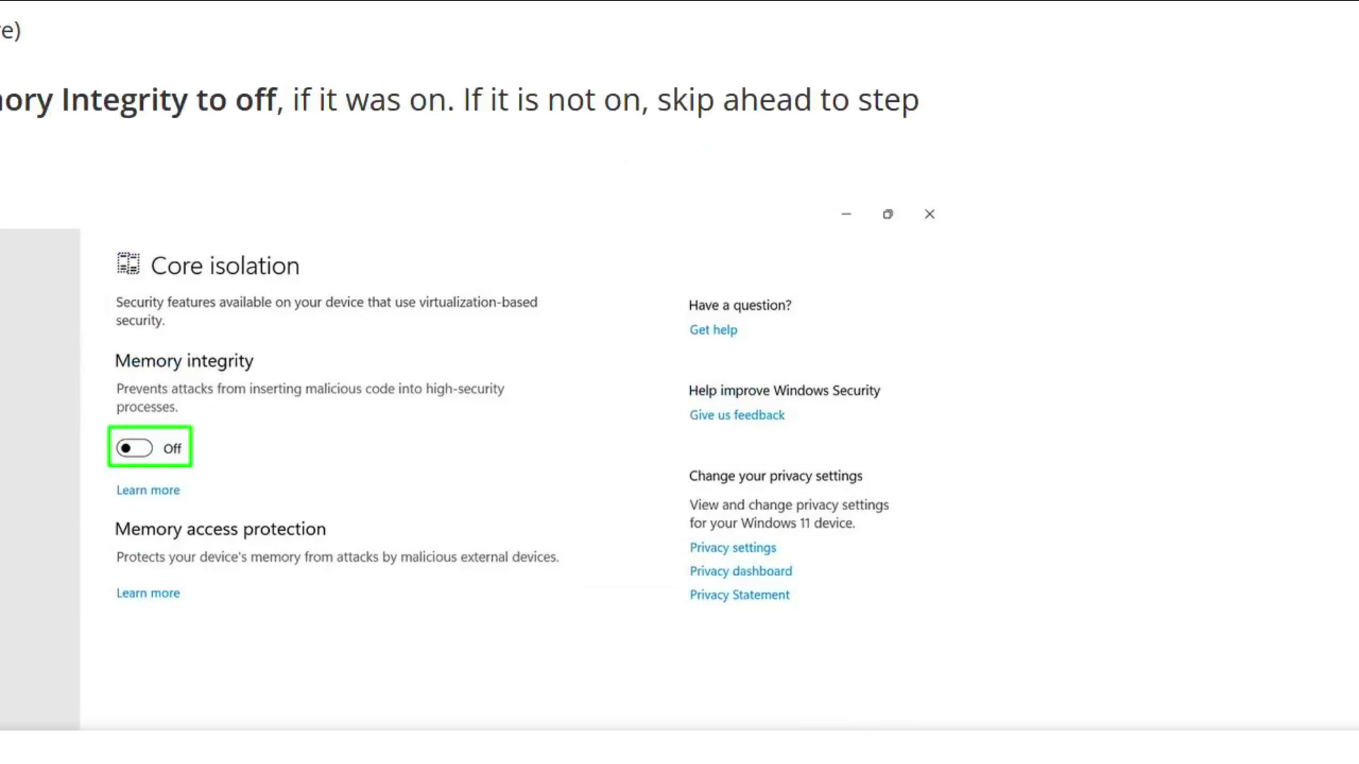
scroll(477, 712, "down", 5)
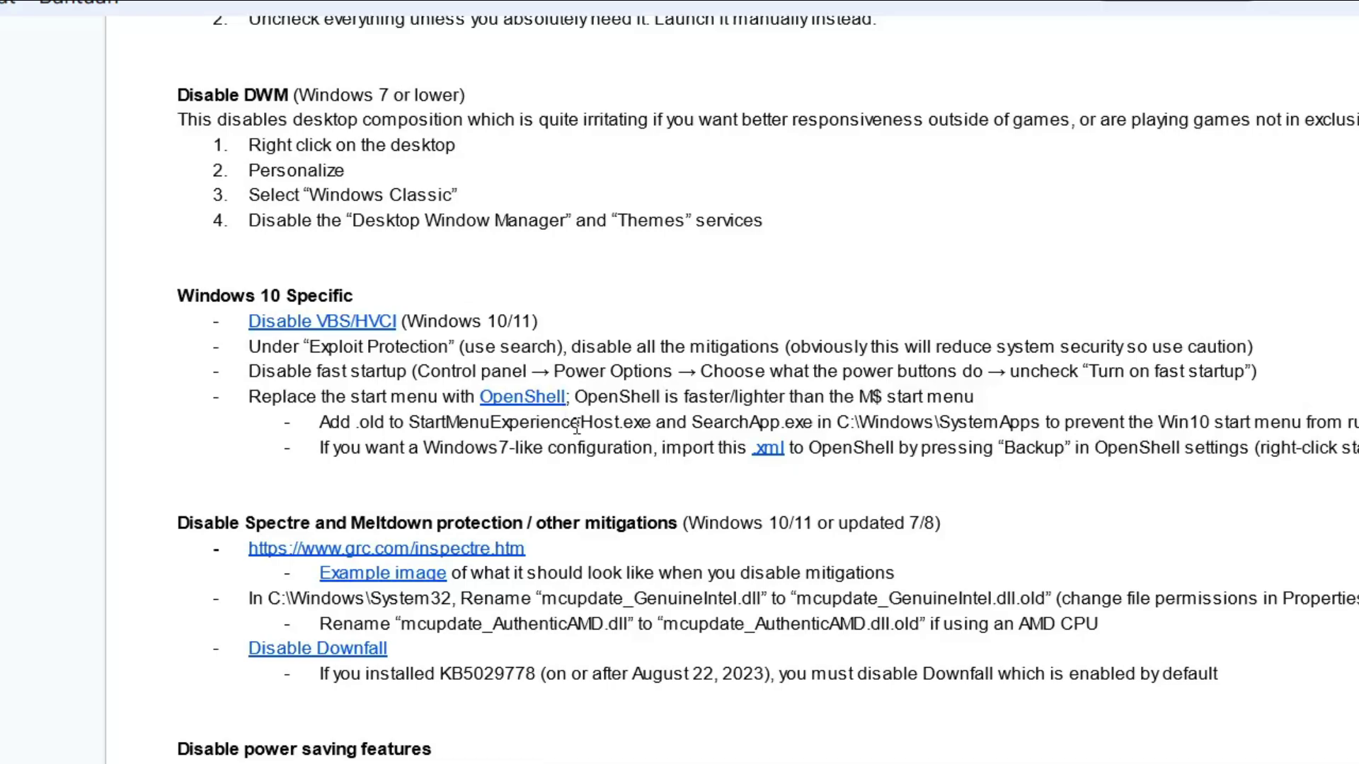
Open System Information and check the Virtualization-based security entry in the system summary
key("super")
type("sys")
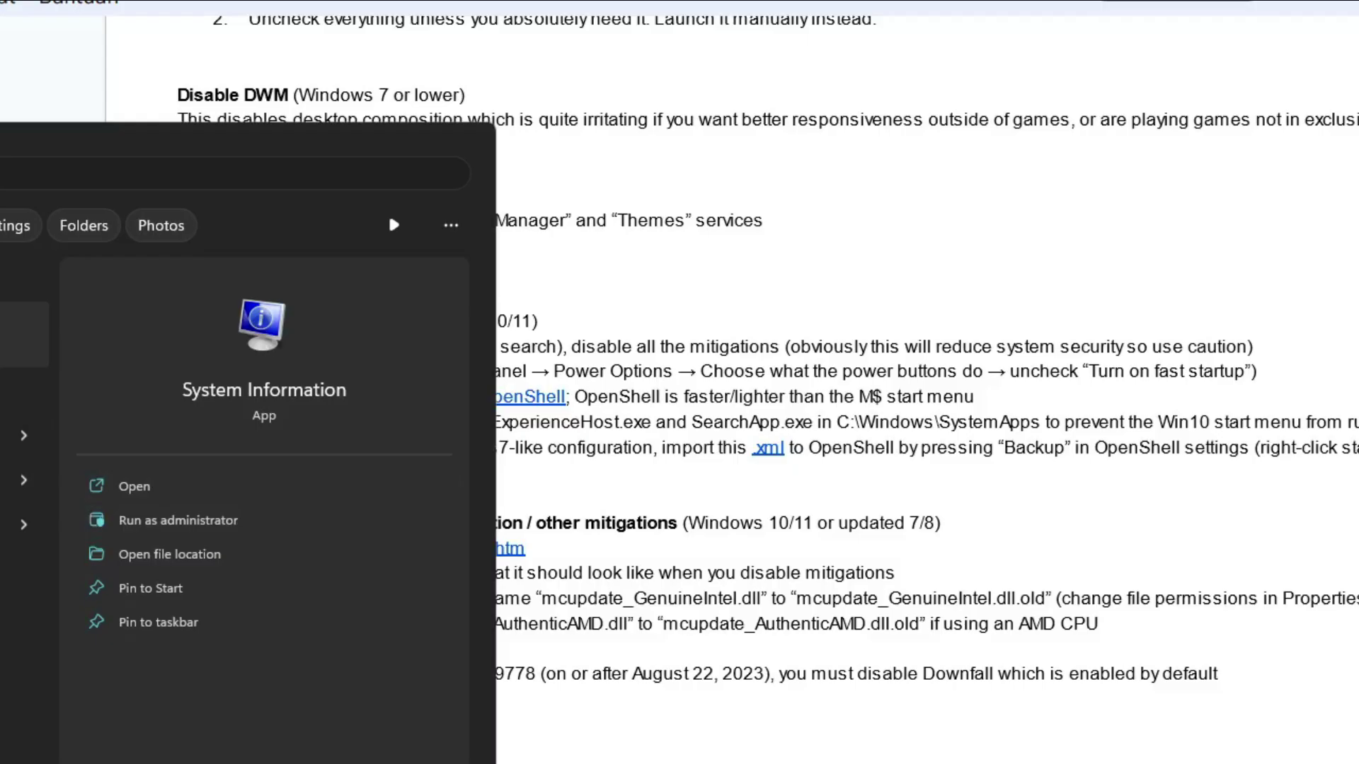
key("Return")
scroll(660, 743, "down", 2)
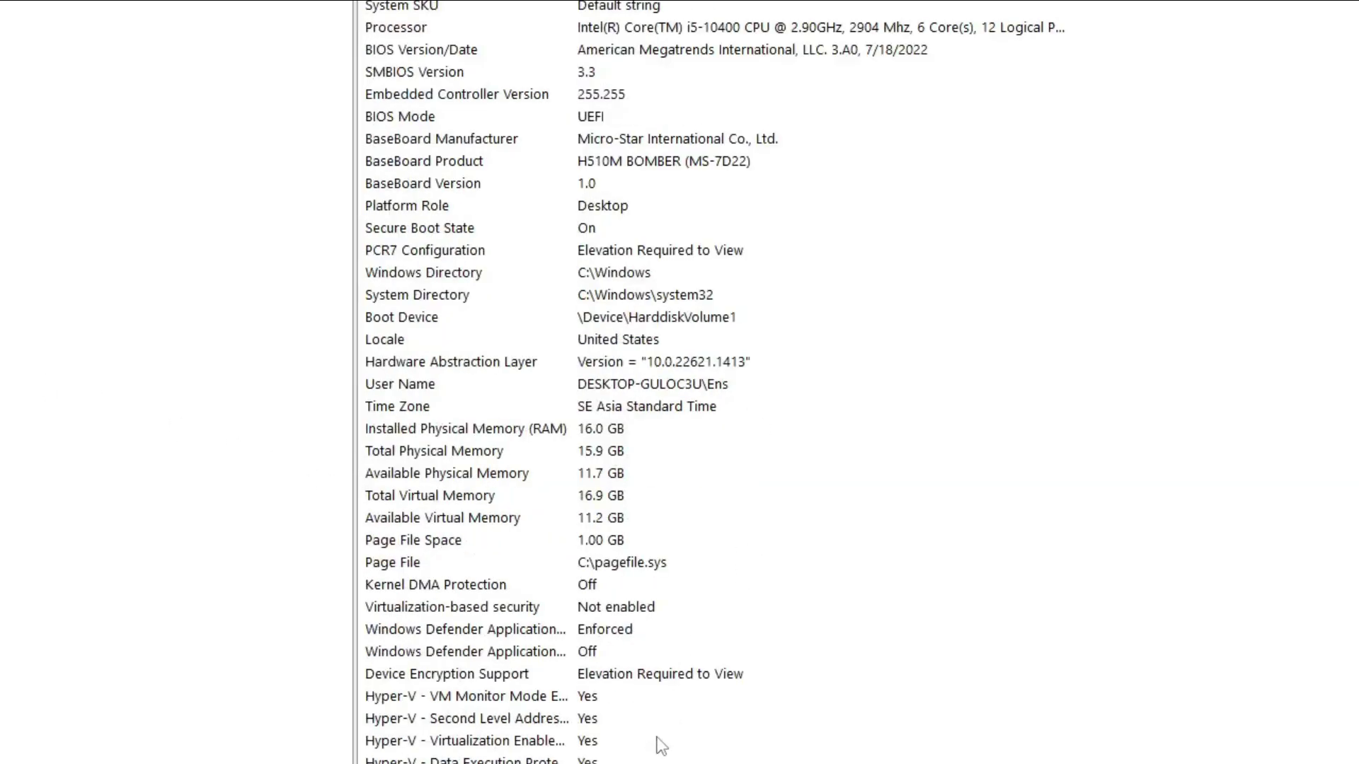
left_click(456, 613)
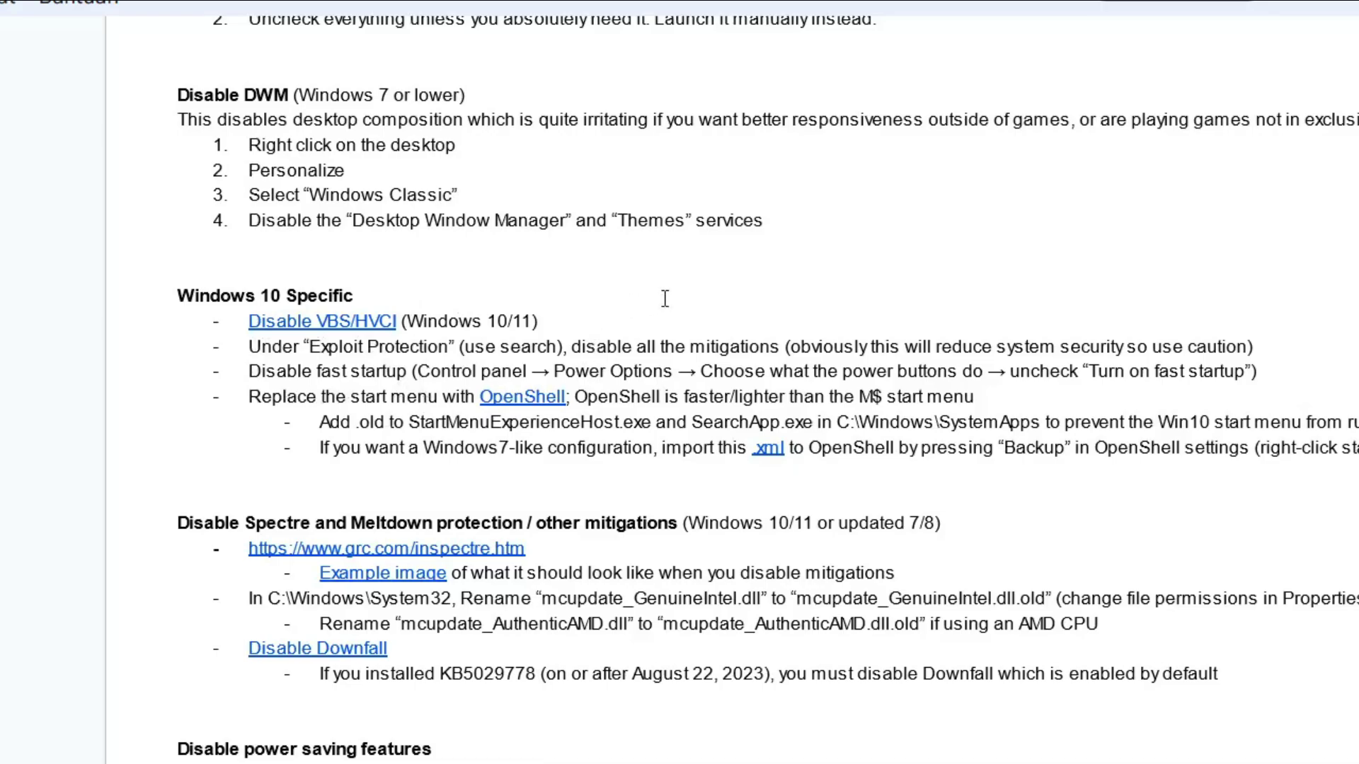
Try to open the Exploit protection settings from Windows search, then return to the guide
key("super")
type("exploit")
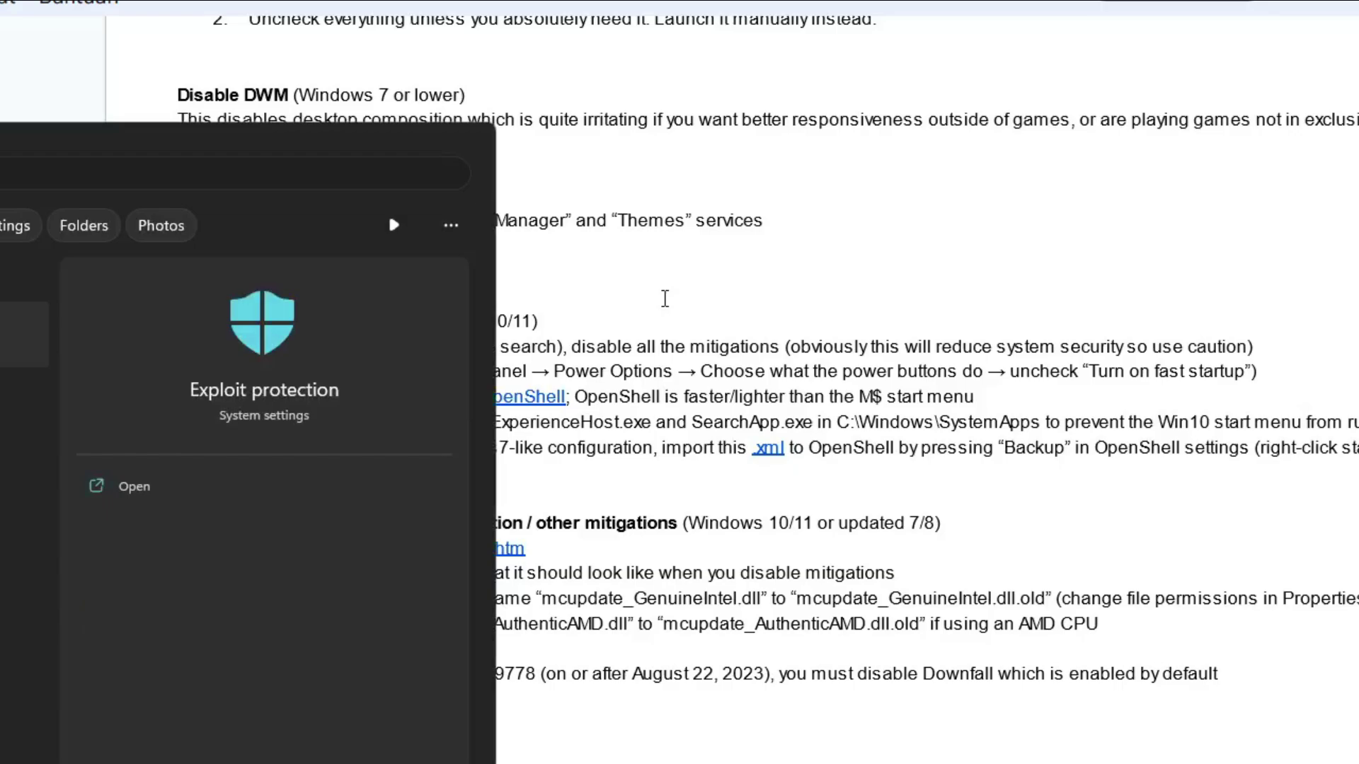
key("Return")
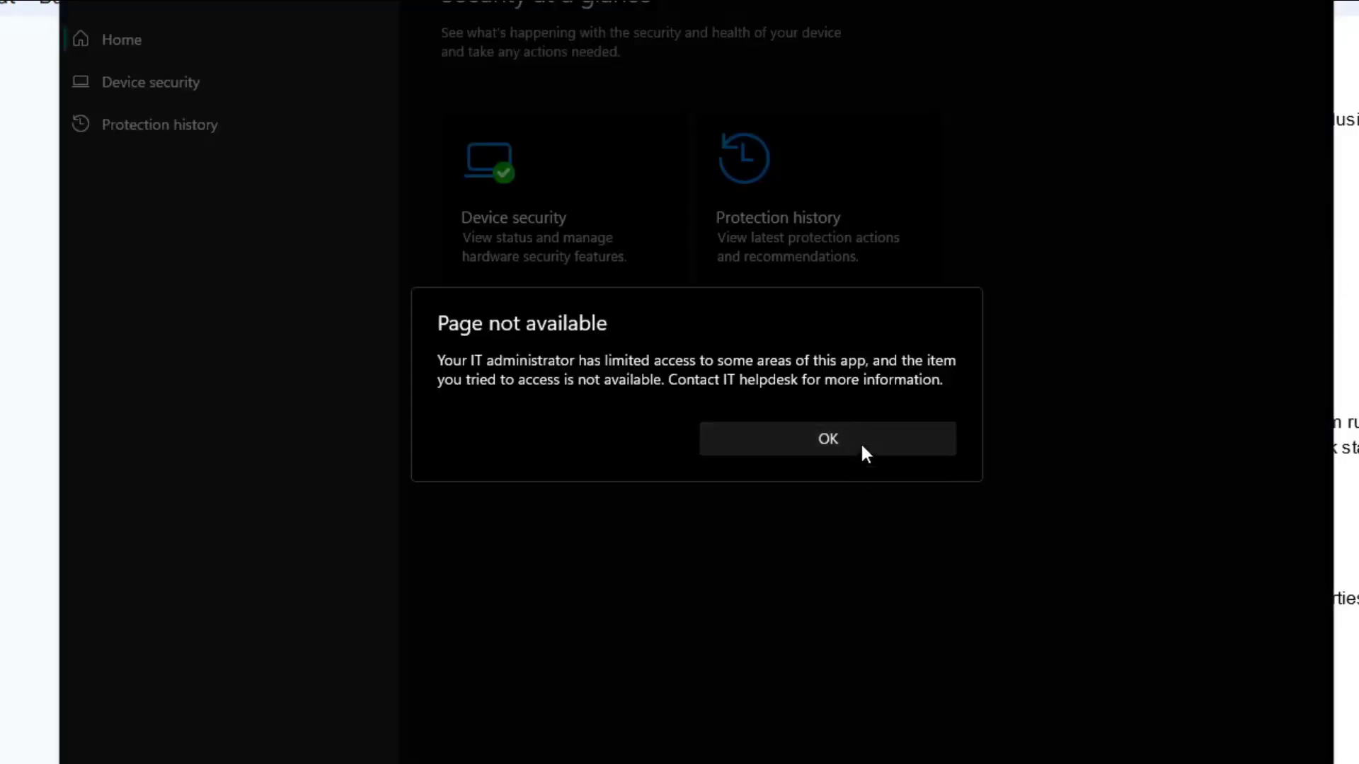
left_click(881, 429)
key("alt+Tab")
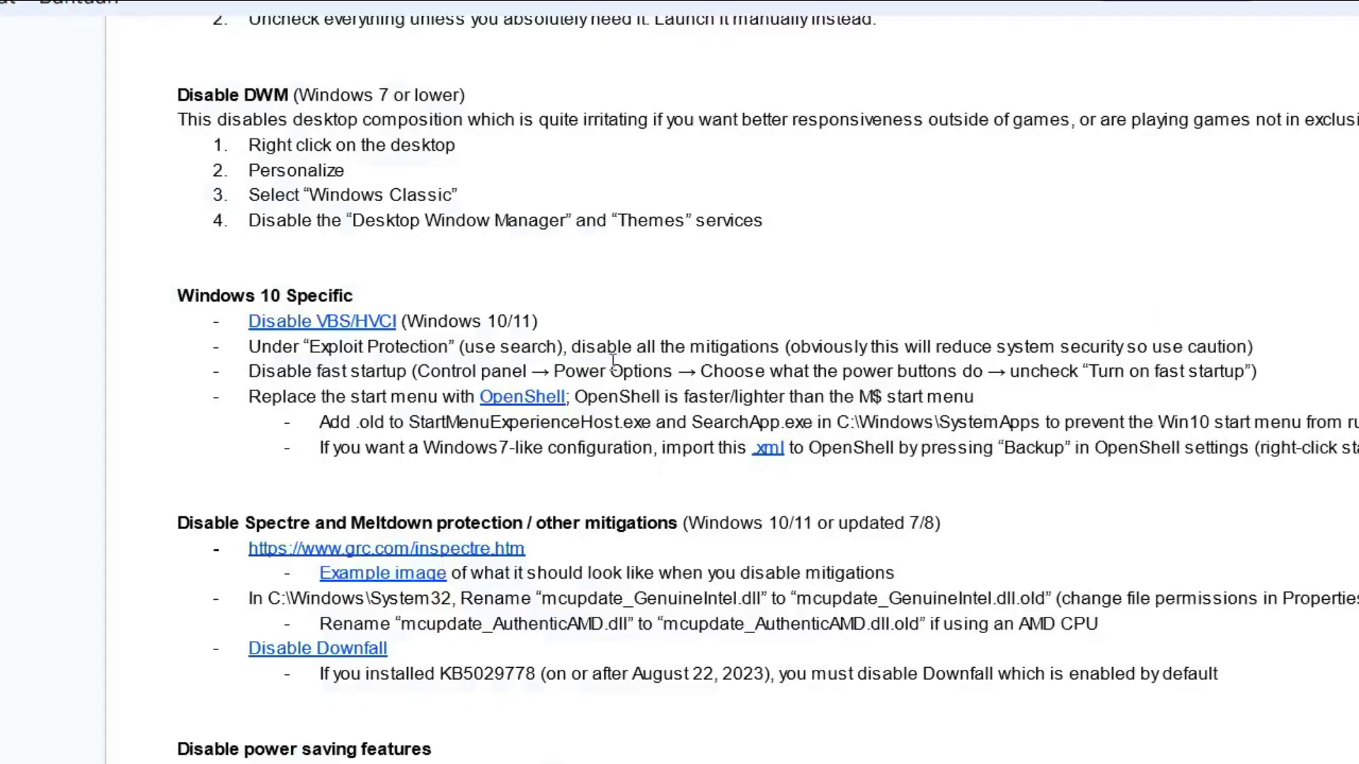
Highlight the guide's "disable all the mitigations" and "Disable fast startup" instructions under Windows 10 Specific while reading them
left_click_drag(572, 346, 781, 347)
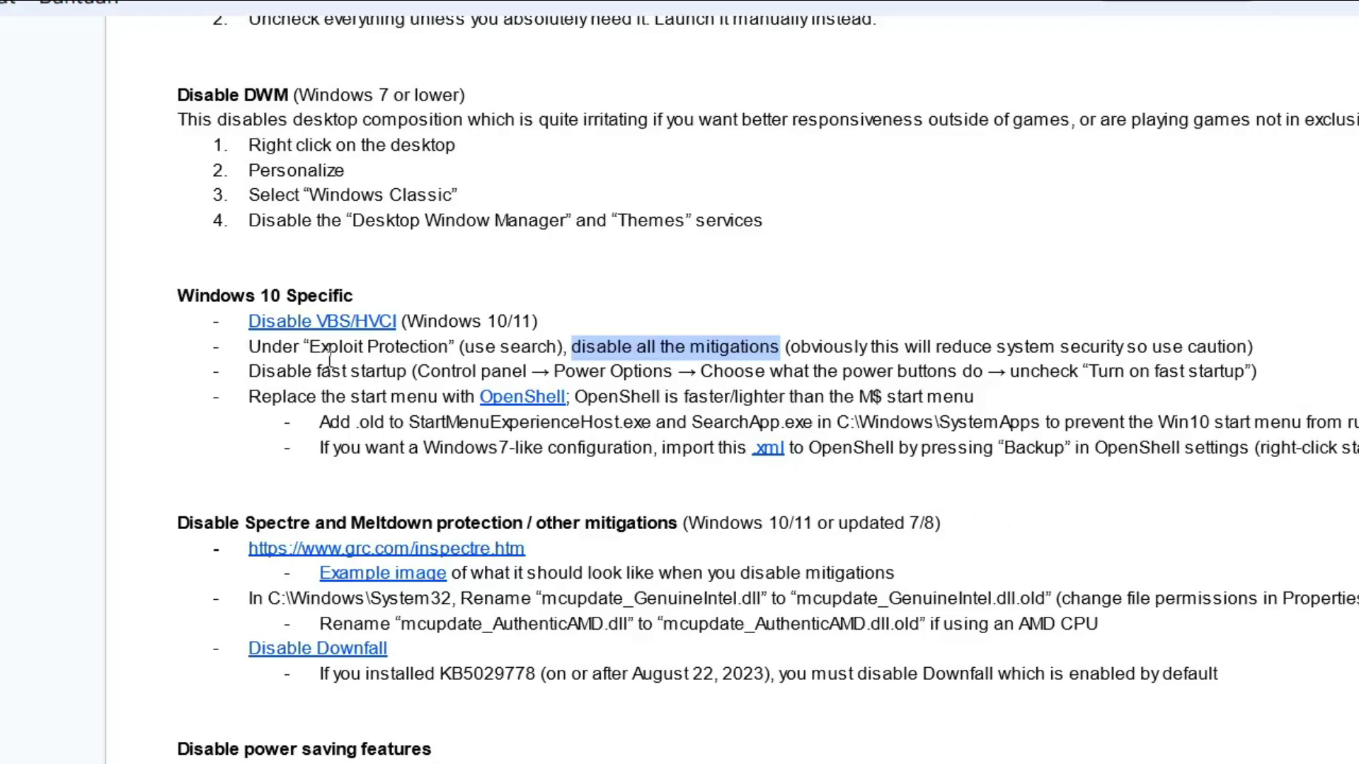
left_click(279, 375)
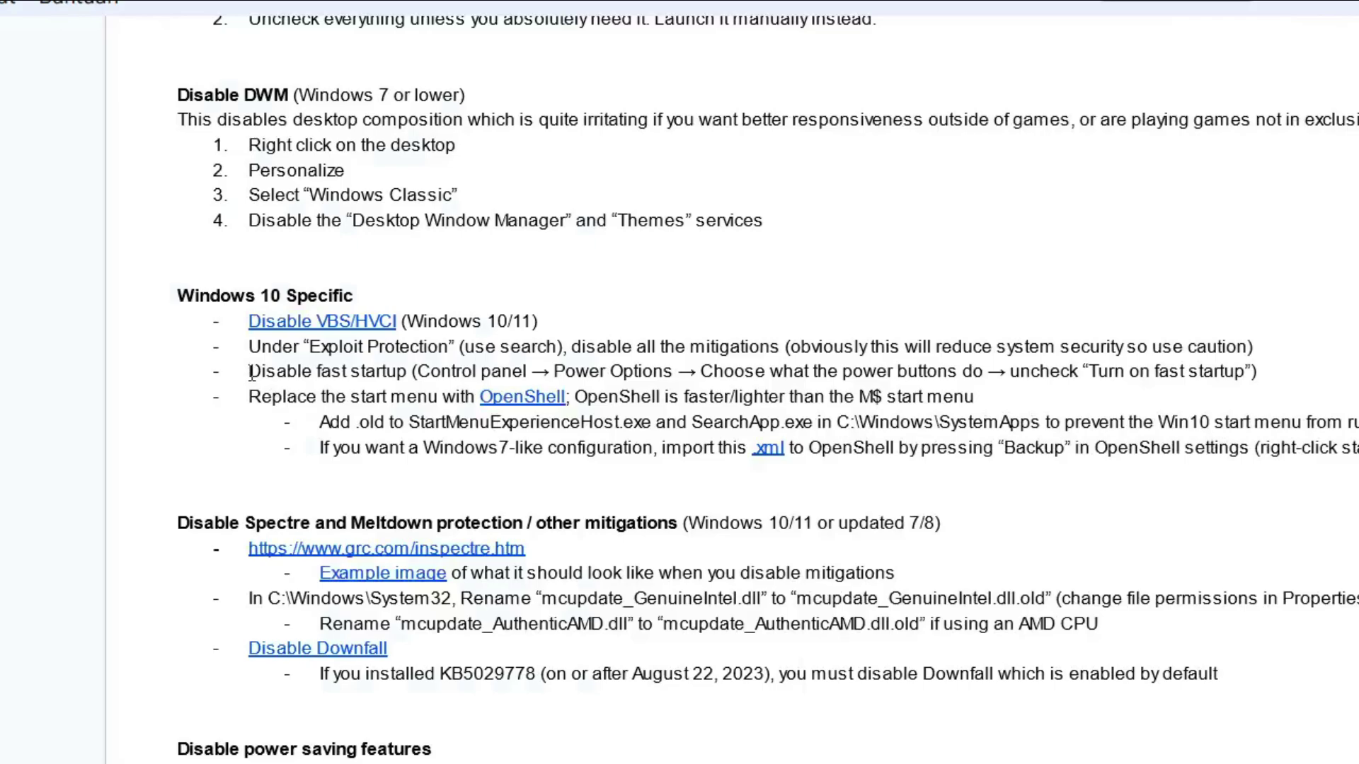
left_click_drag(252, 374, 407, 380)
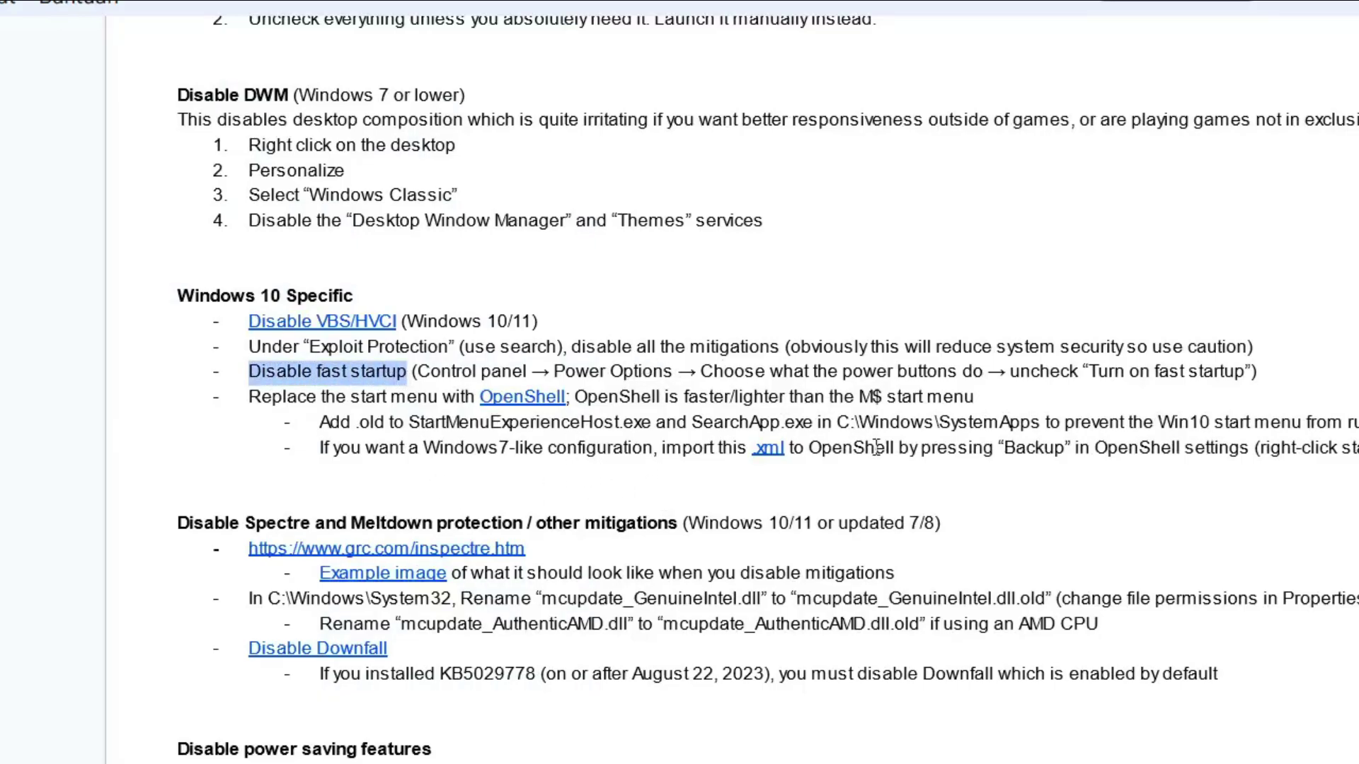
left_click(817, 479)
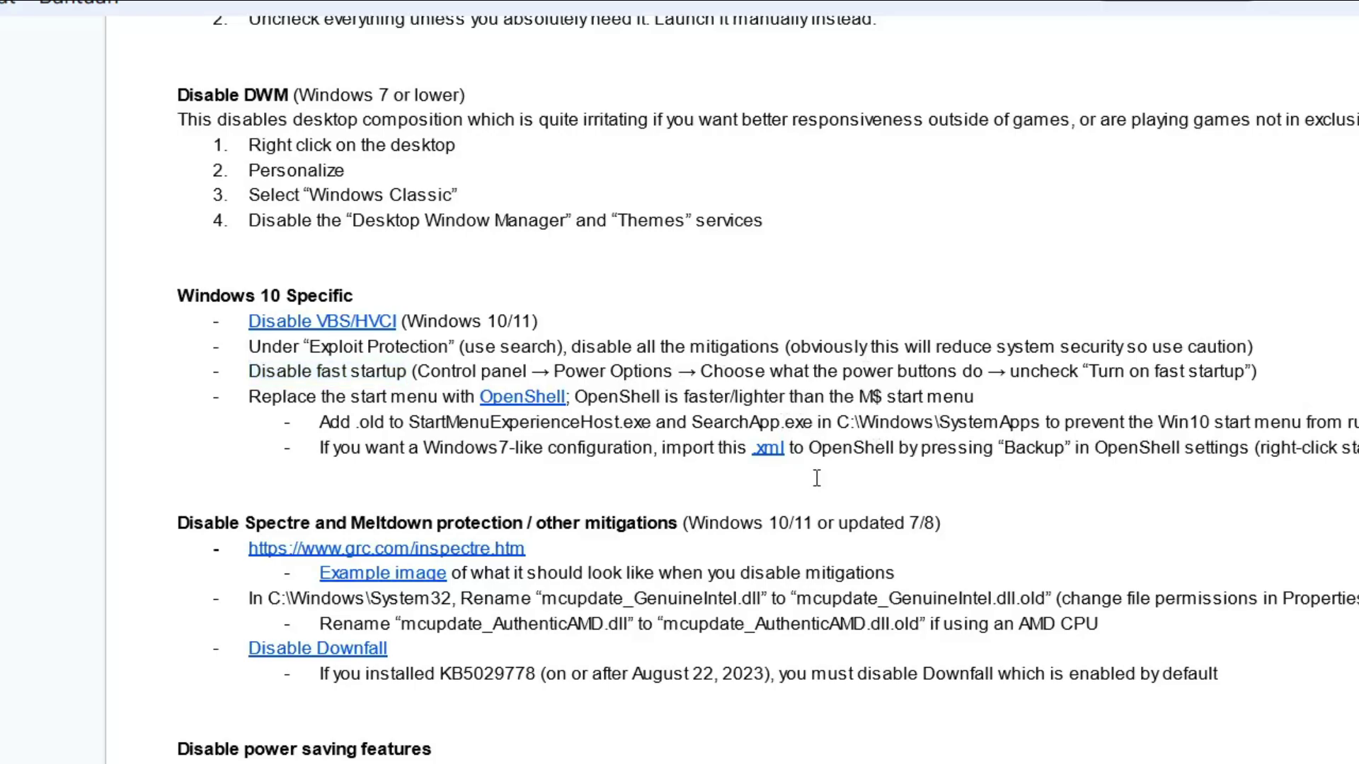
Find Power Options in Control Panel and open the settings for choosing what the power buttons do
key("super")
type("control")
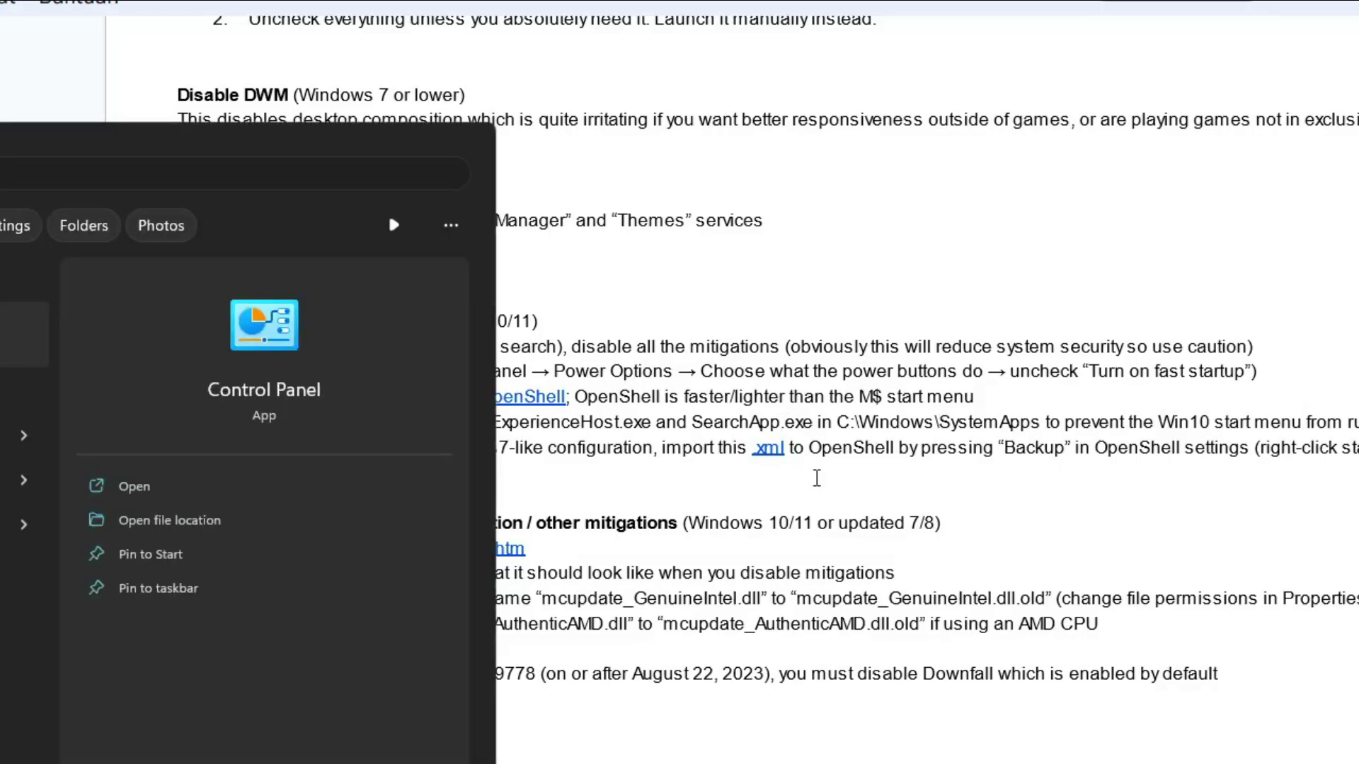
key("Return")
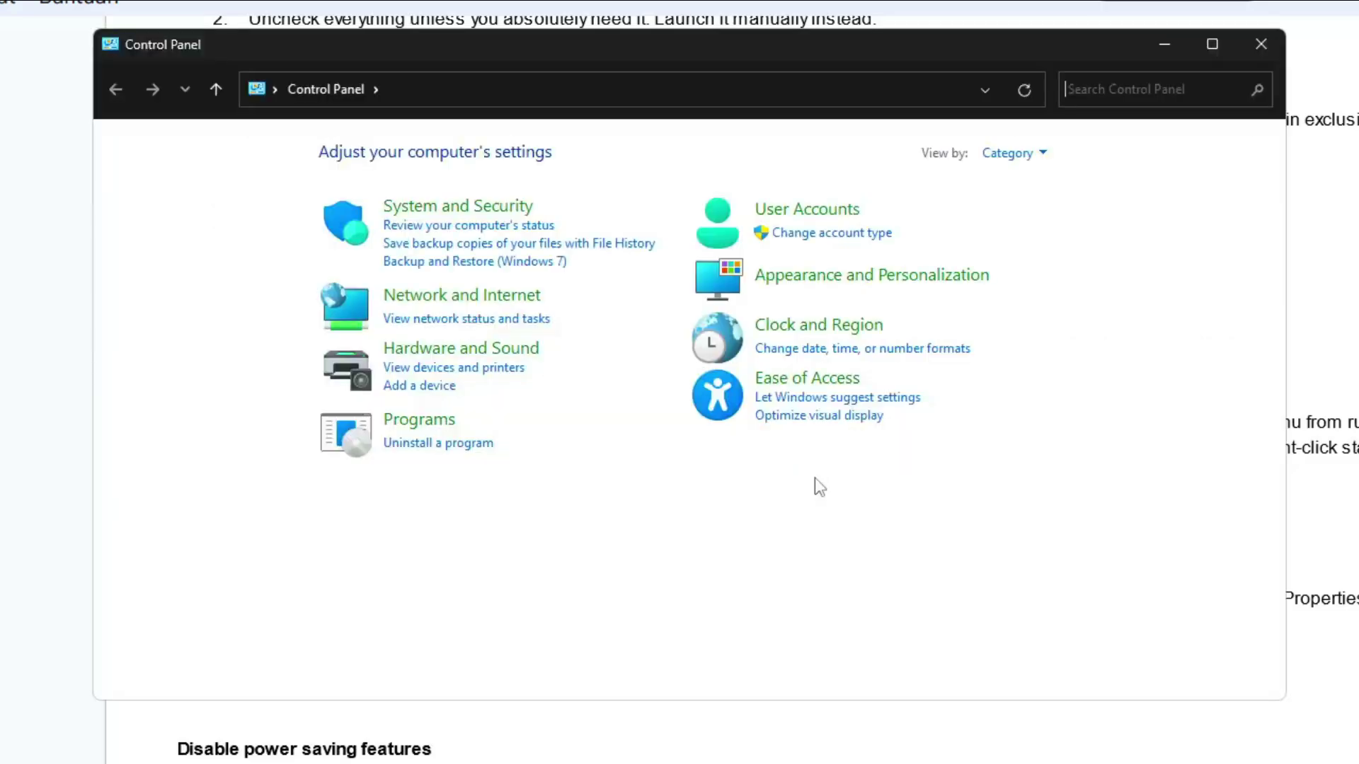
left_click(1110, 87)
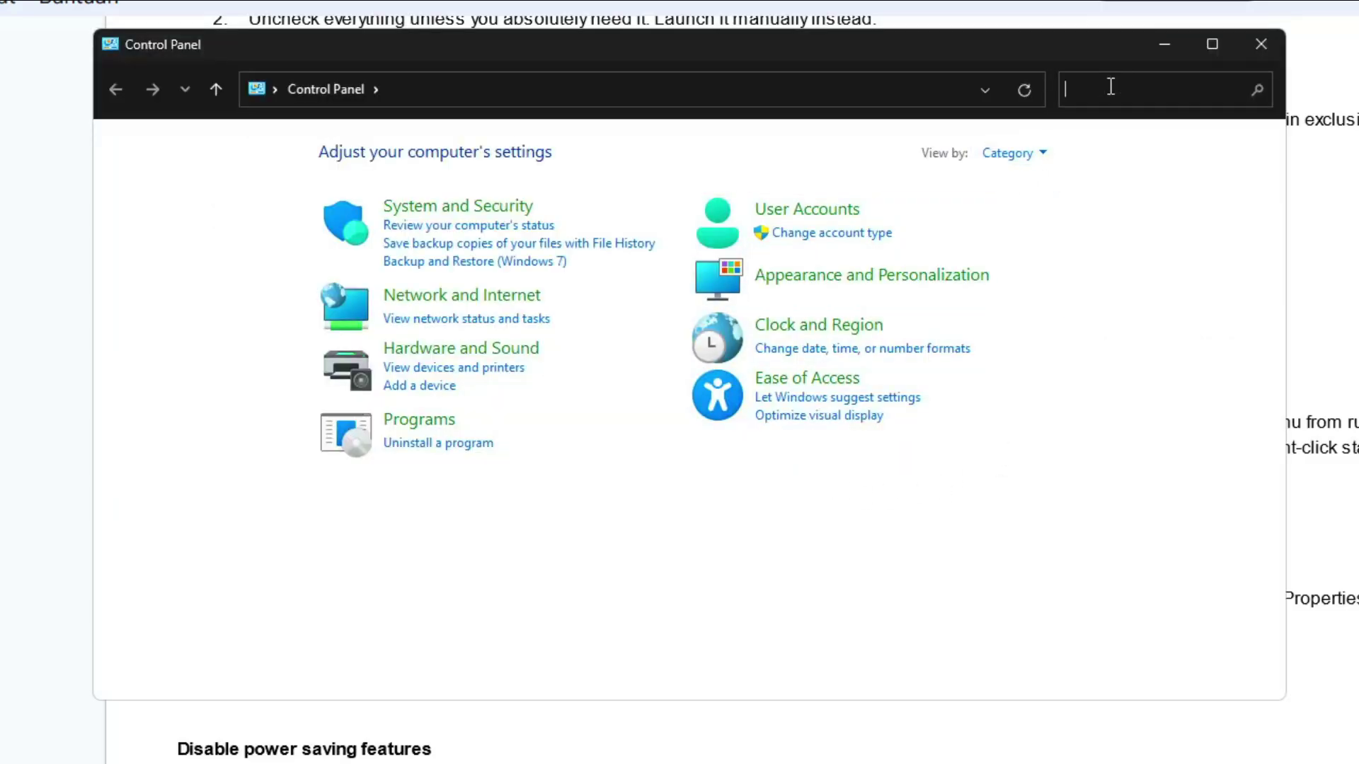
type("power option")
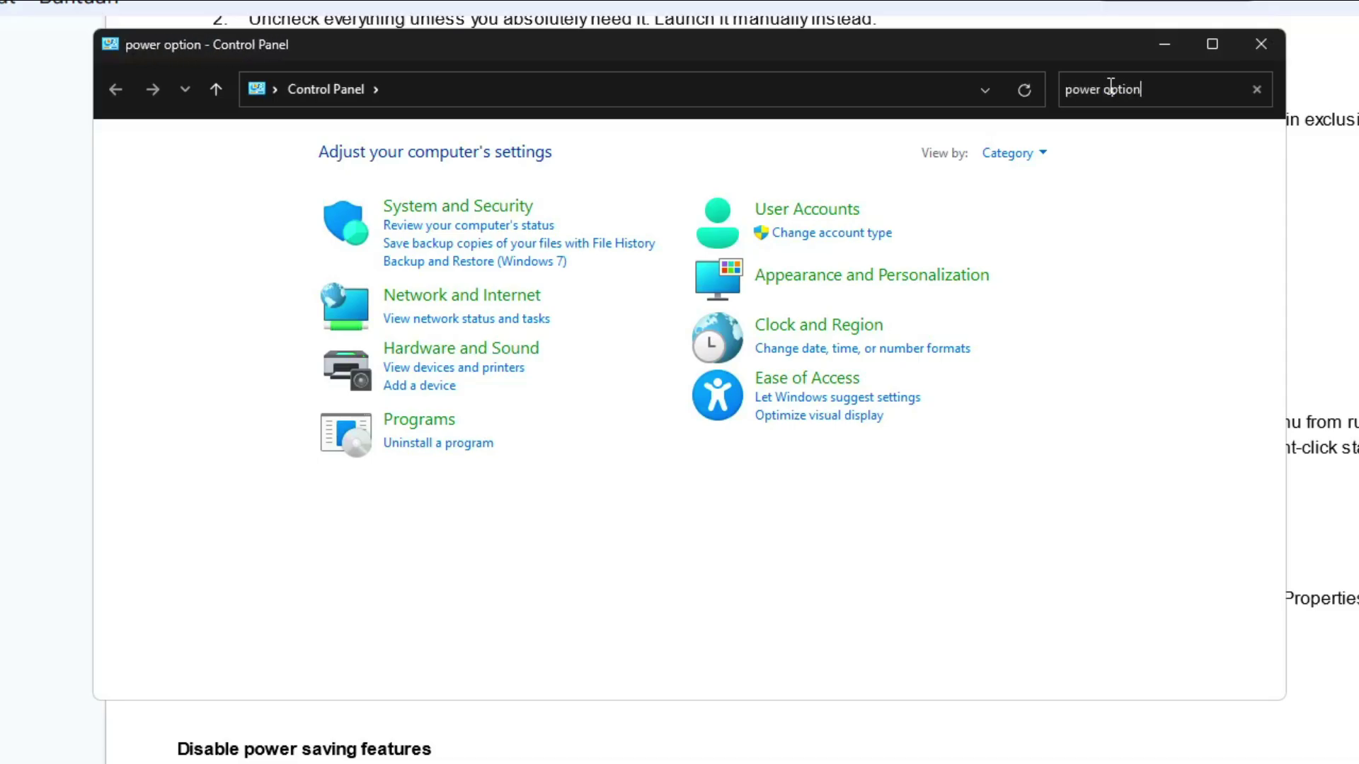
type("s")
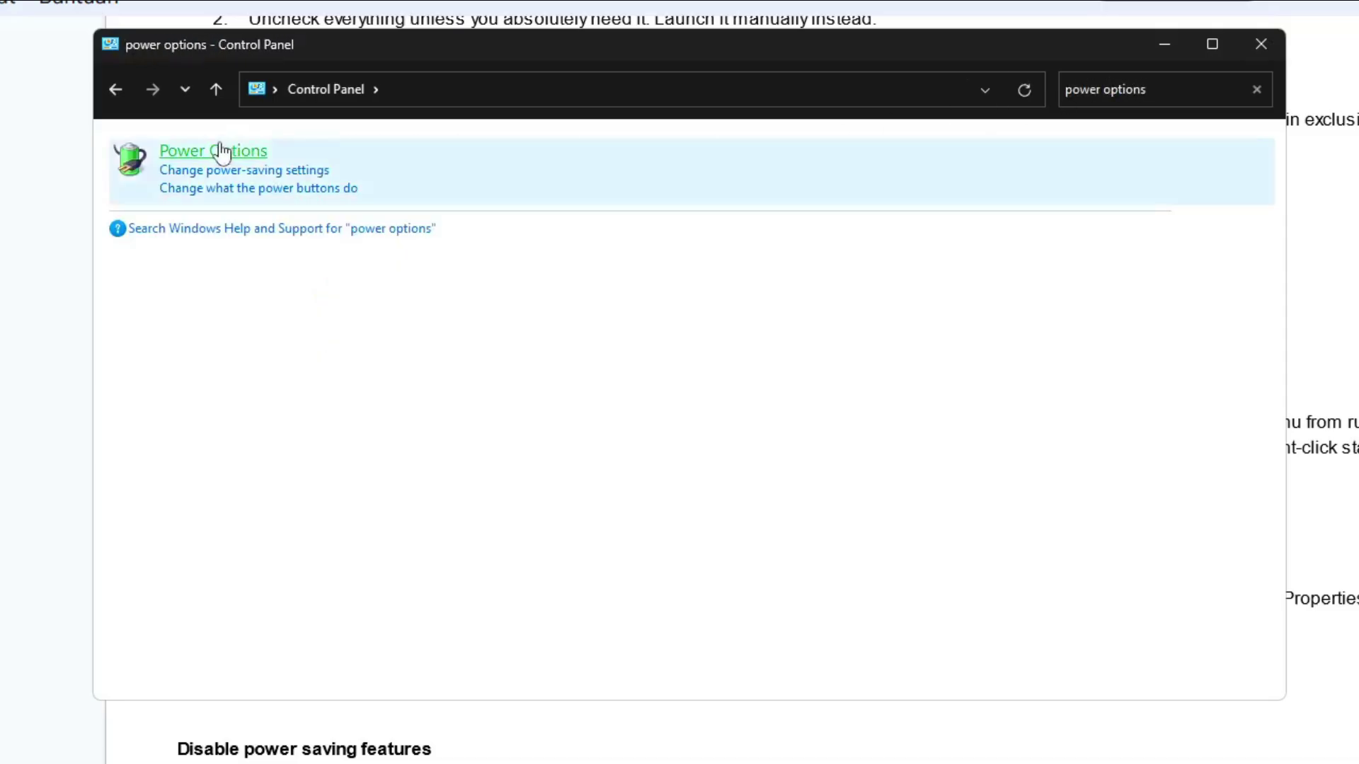
left_click(286, 170)
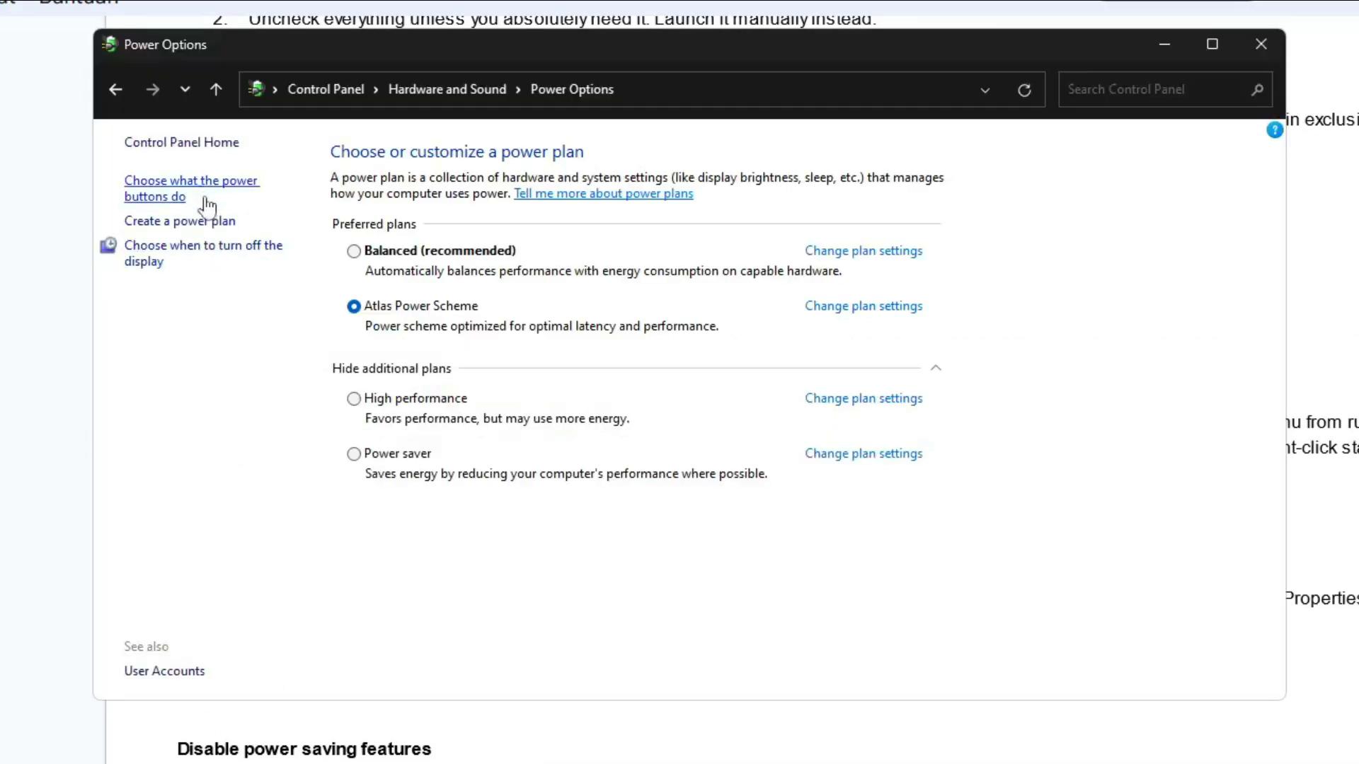
left_click(182, 202)
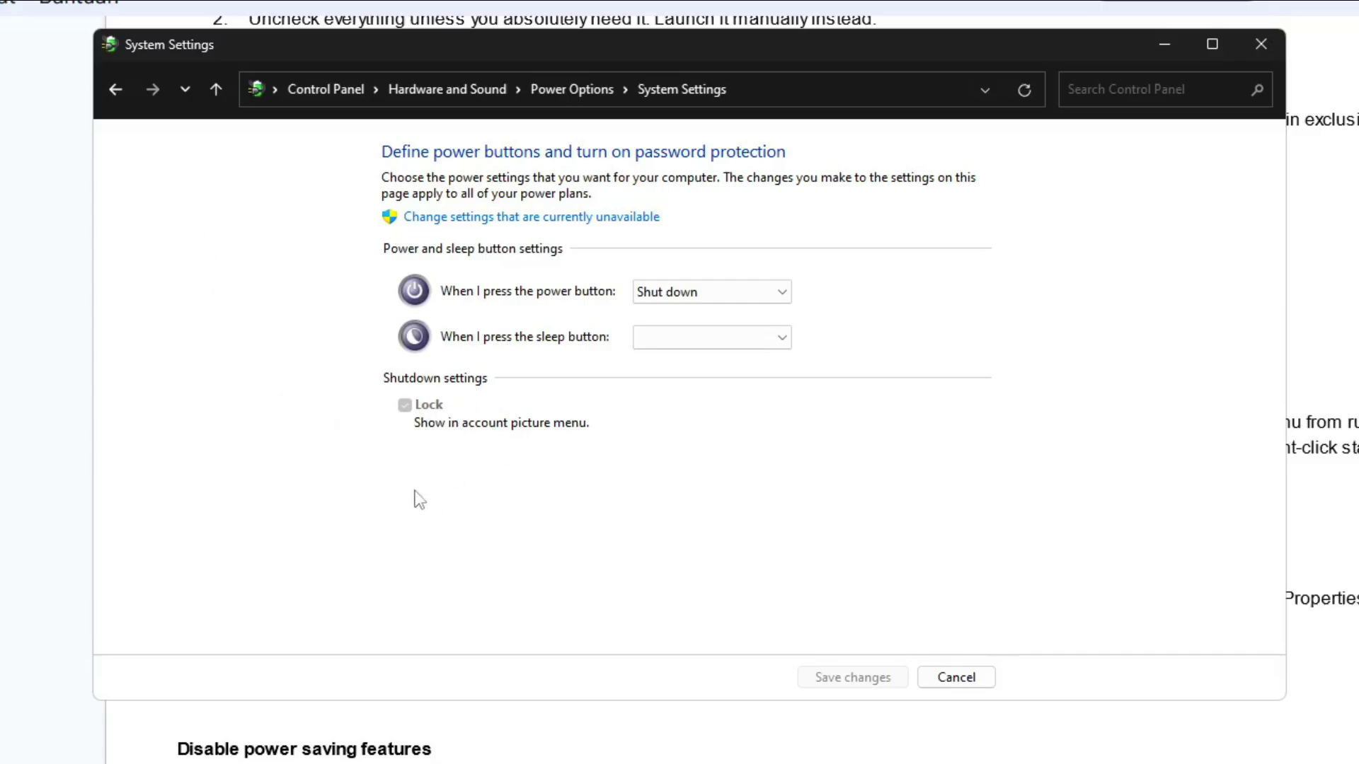
Check the shutdown settings against the guide's "Turn on fast startup" instruction, close them and return to the Windows 10 Specific section
left_click(1295, 437)
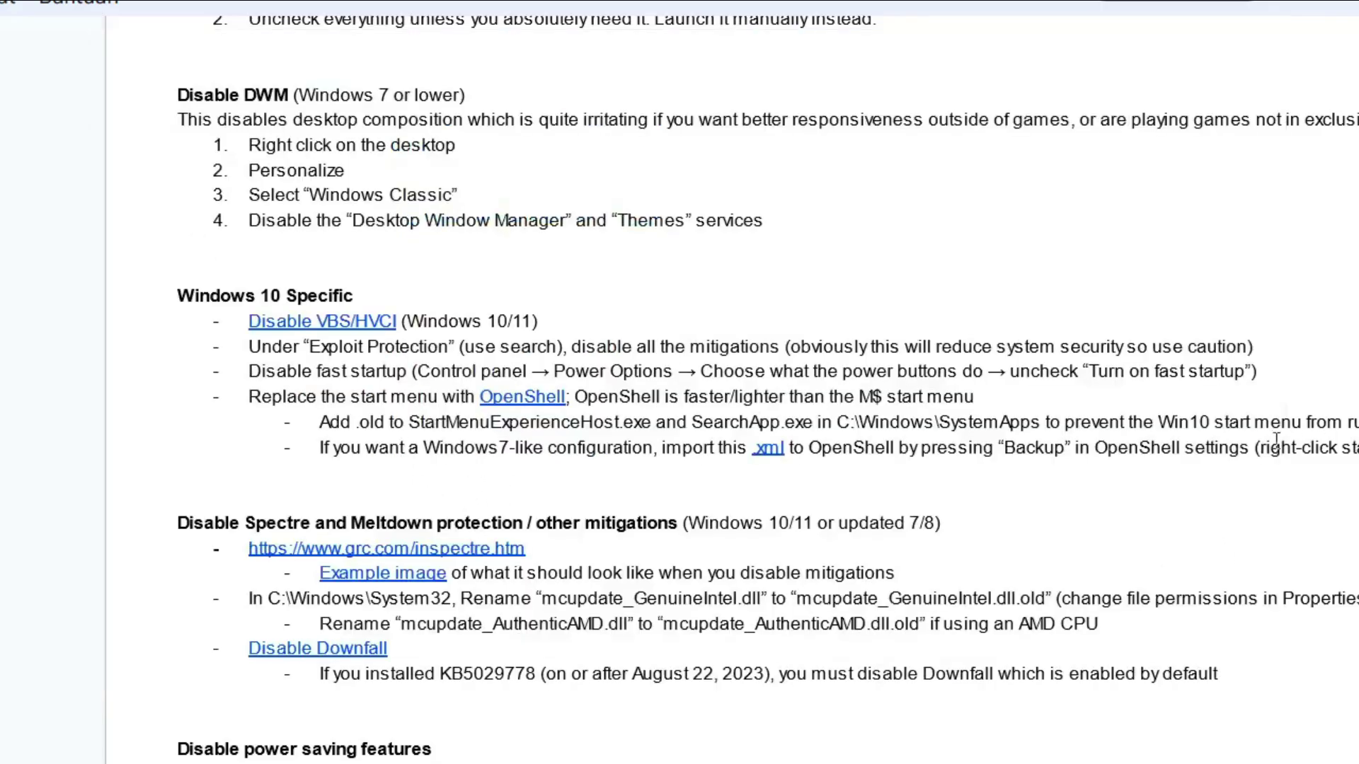
left_click_drag(1090, 372, 1246, 375)
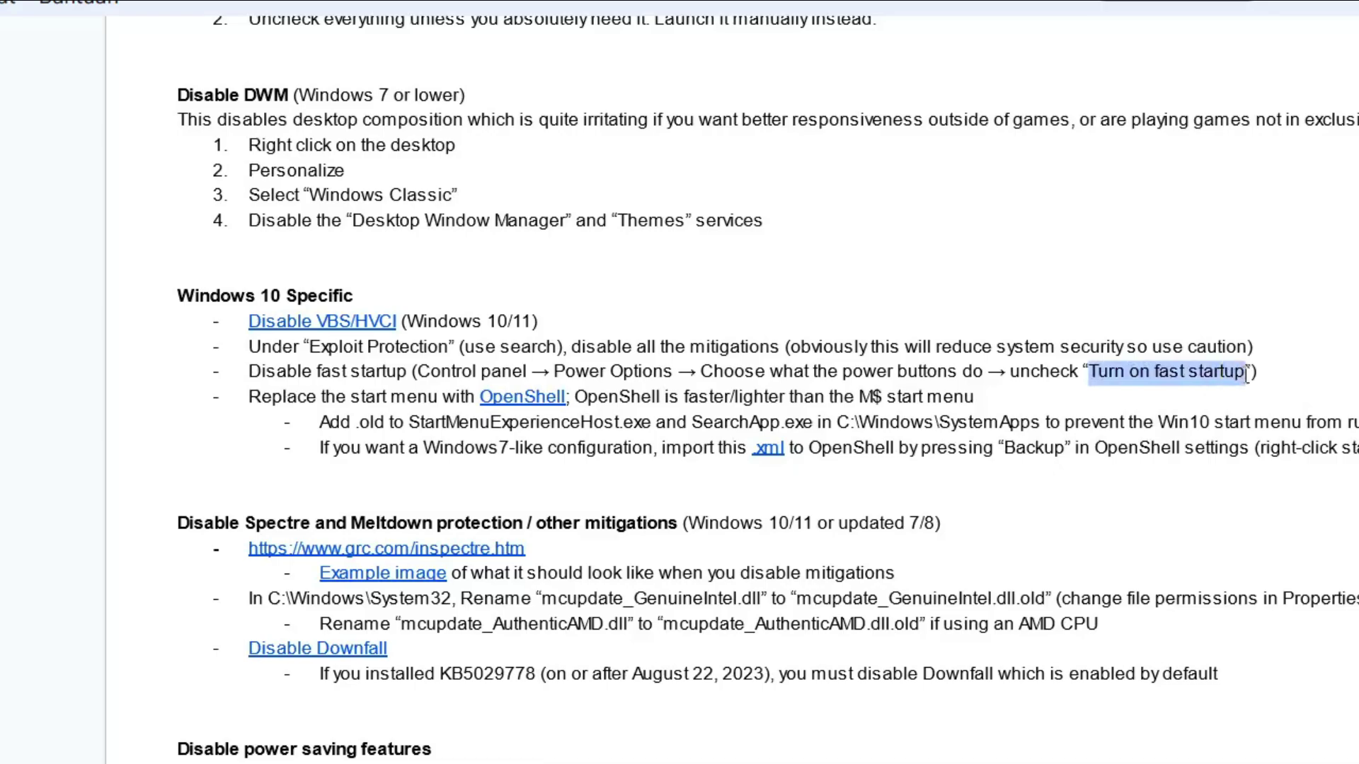
key("alt+Tab")
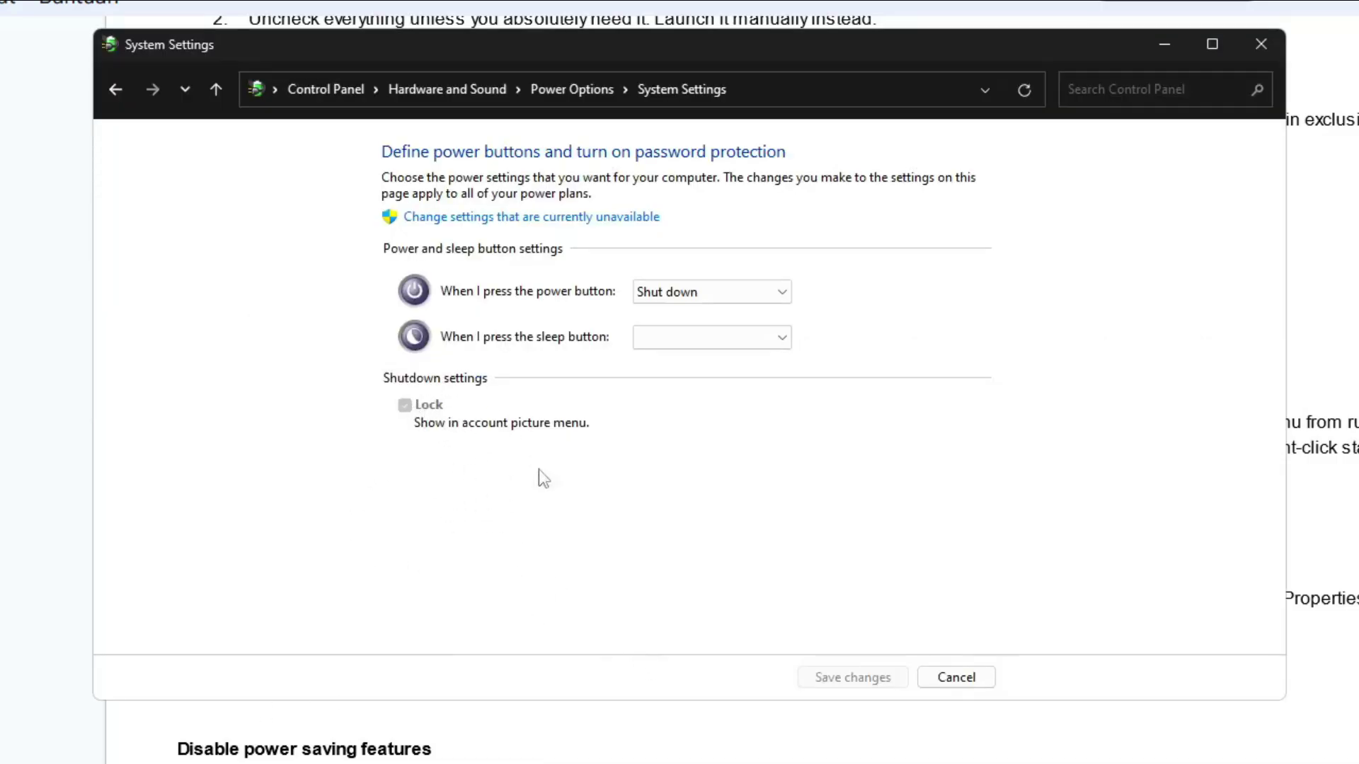
left_click(1262, 42)
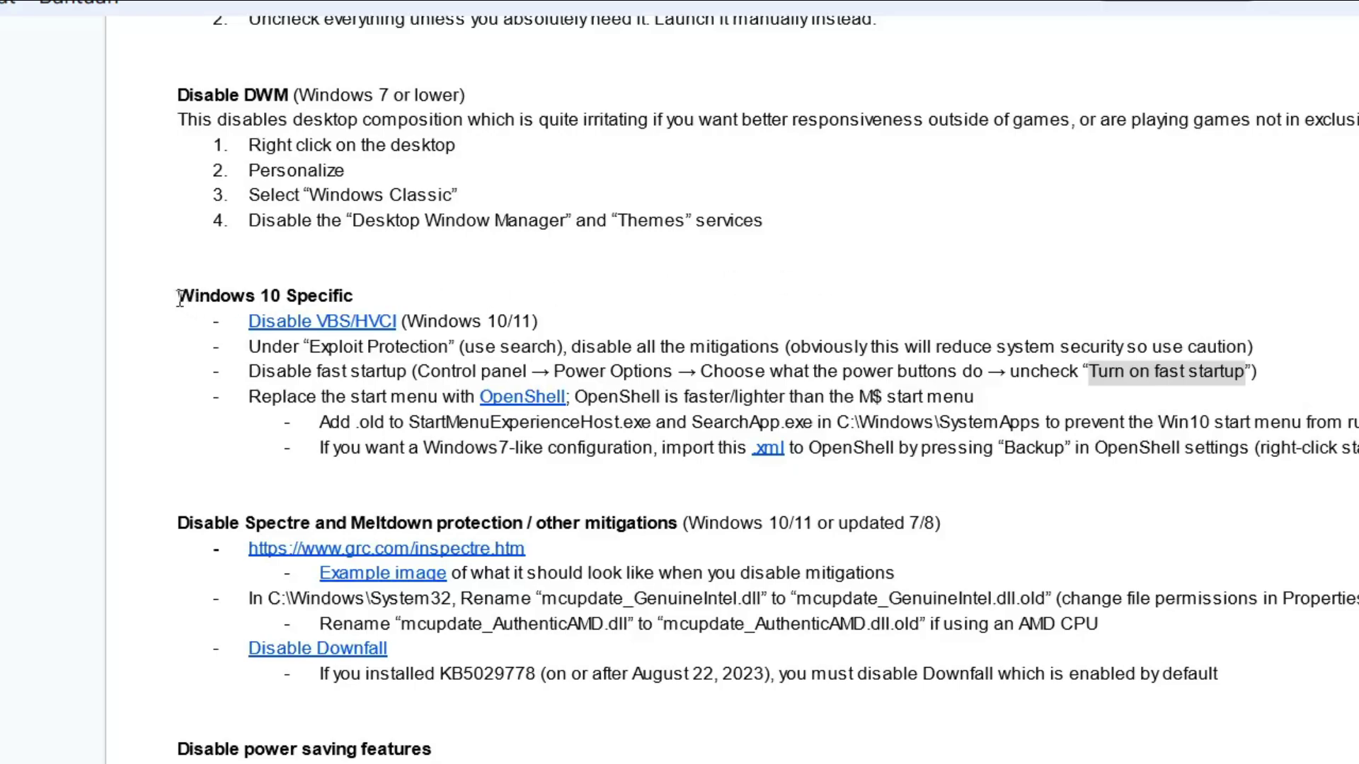
left_click_drag(282, 296, 346, 293)
left_click(461, 298)
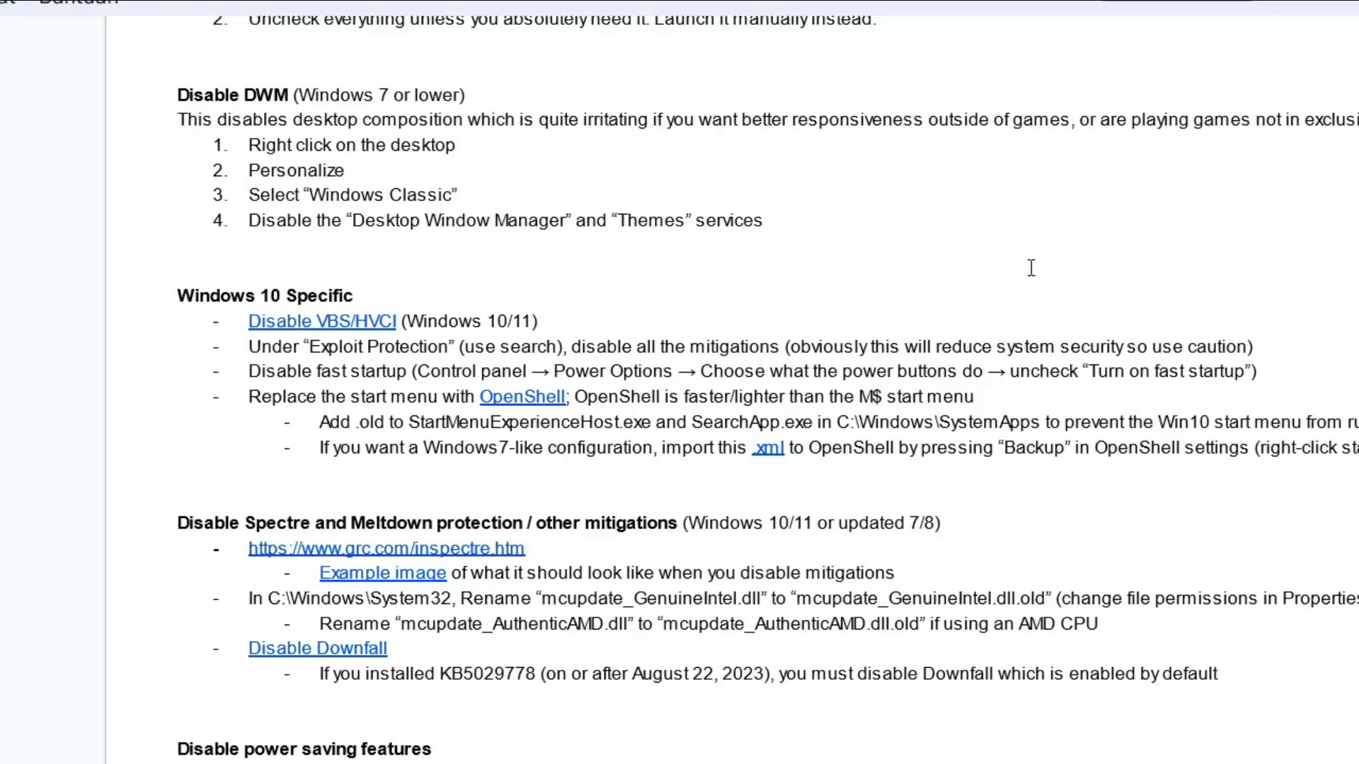
Go to the guide's Power Plan section and check the available plans on the Choose a power plan page
scroll(927, 191, "down", 4)
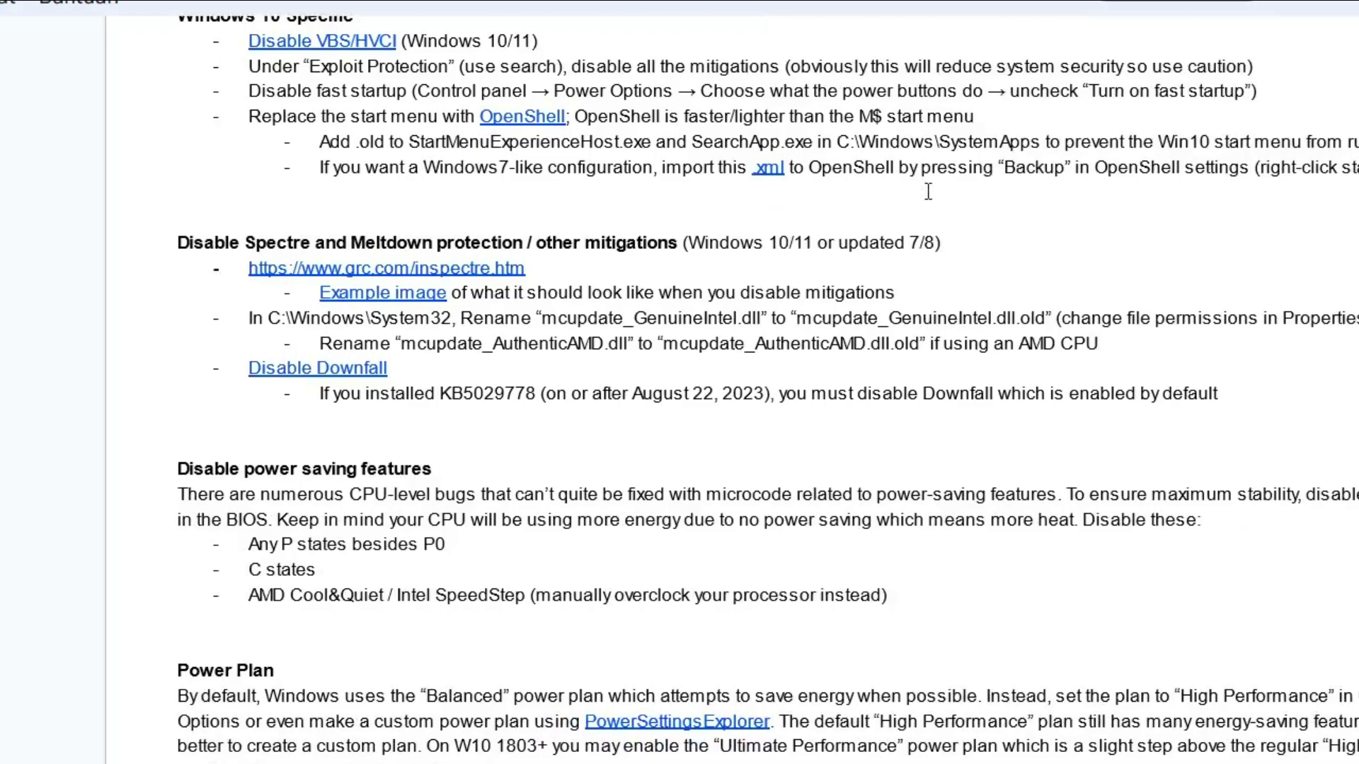
scroll(927, 189, "down", 7)
scroll(952, 225, "up", 1)
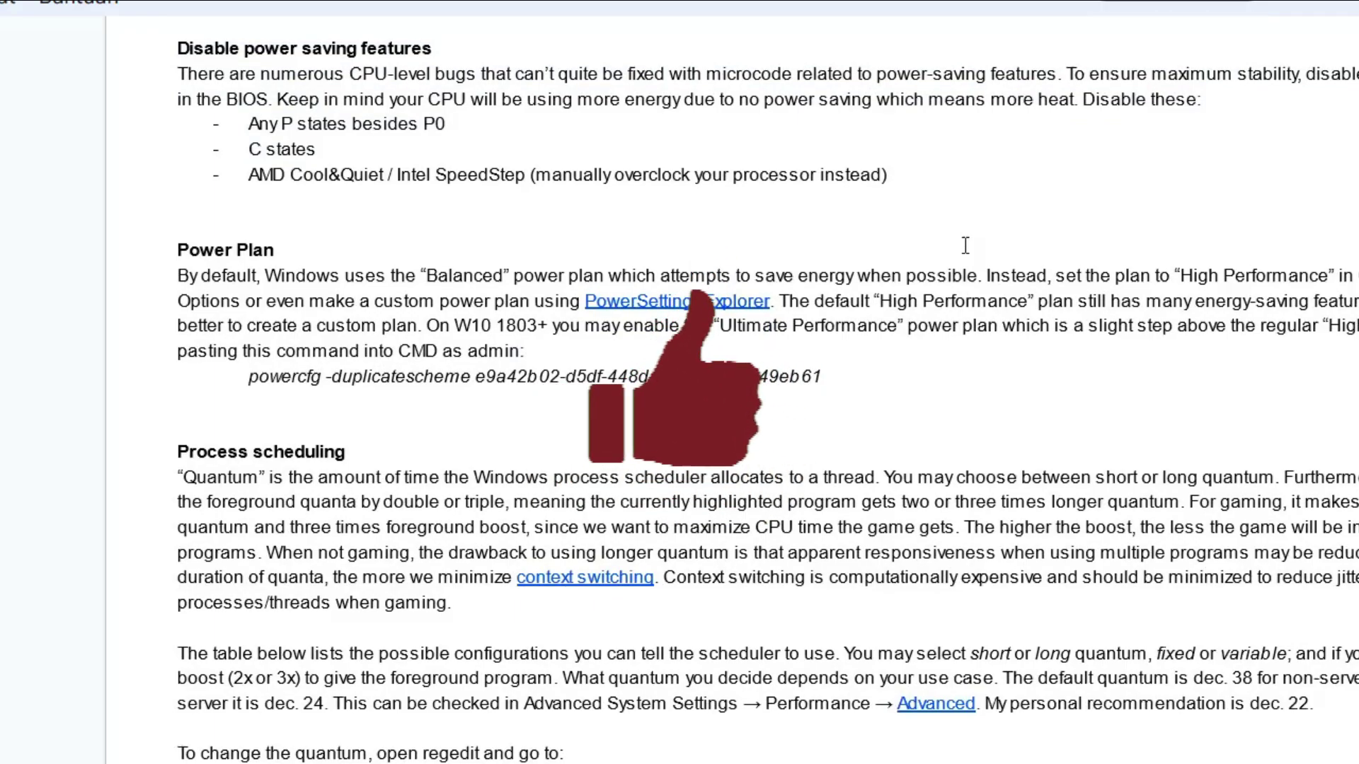
key("super")
type("edit")
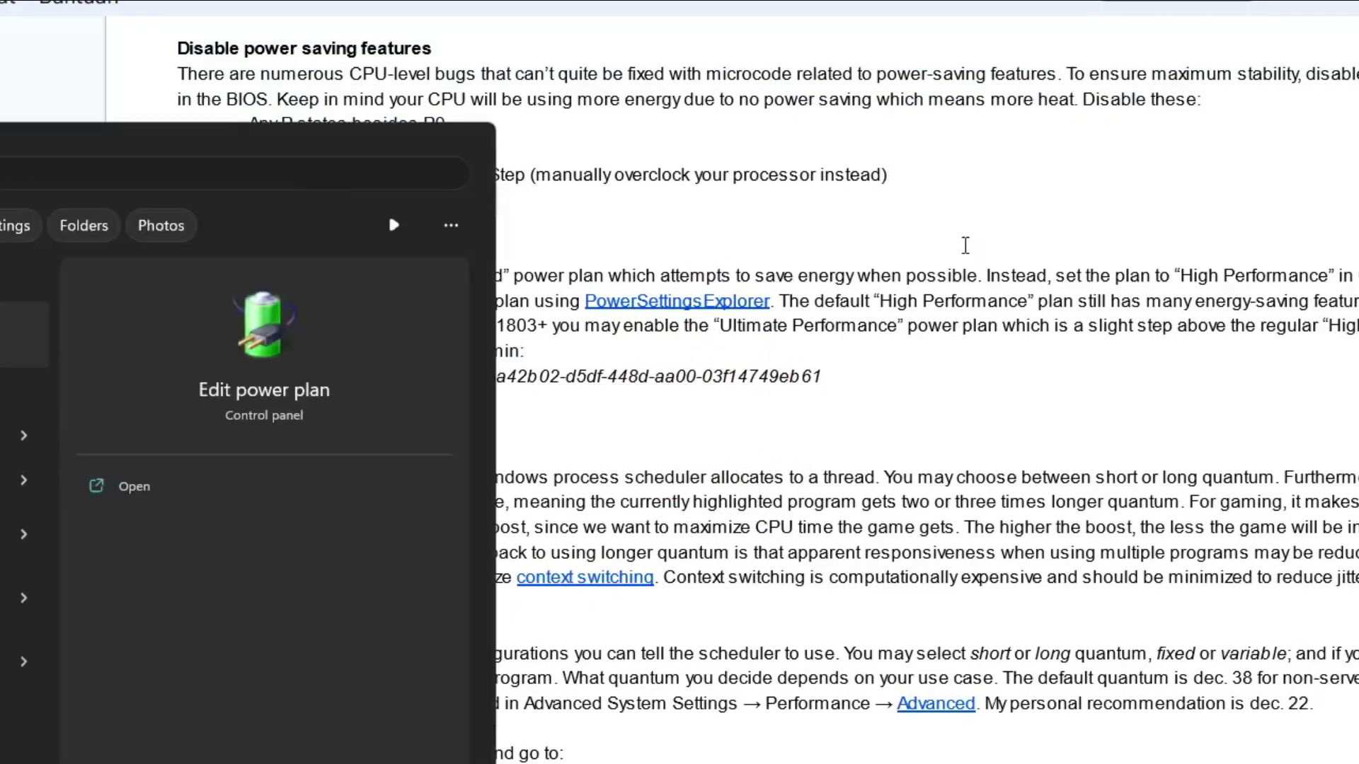
key("Down")
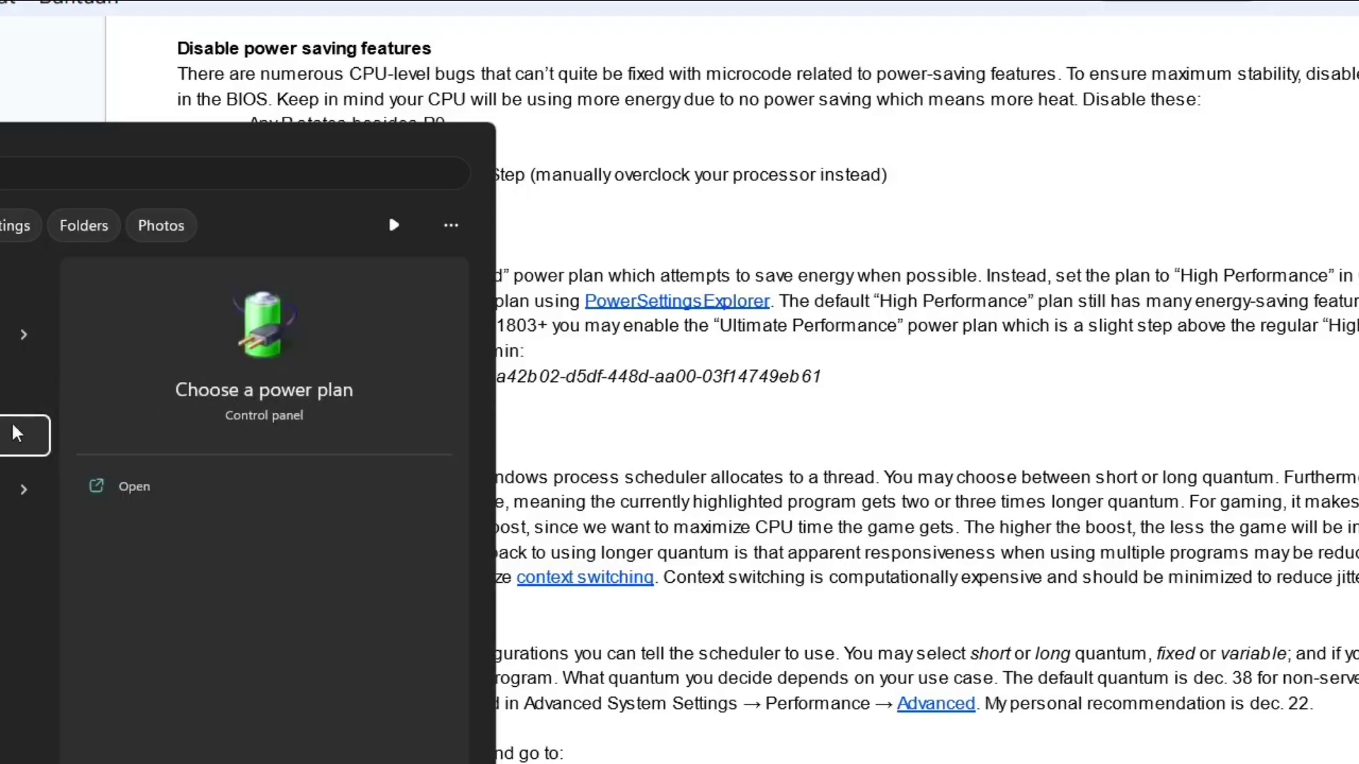
key("Return")
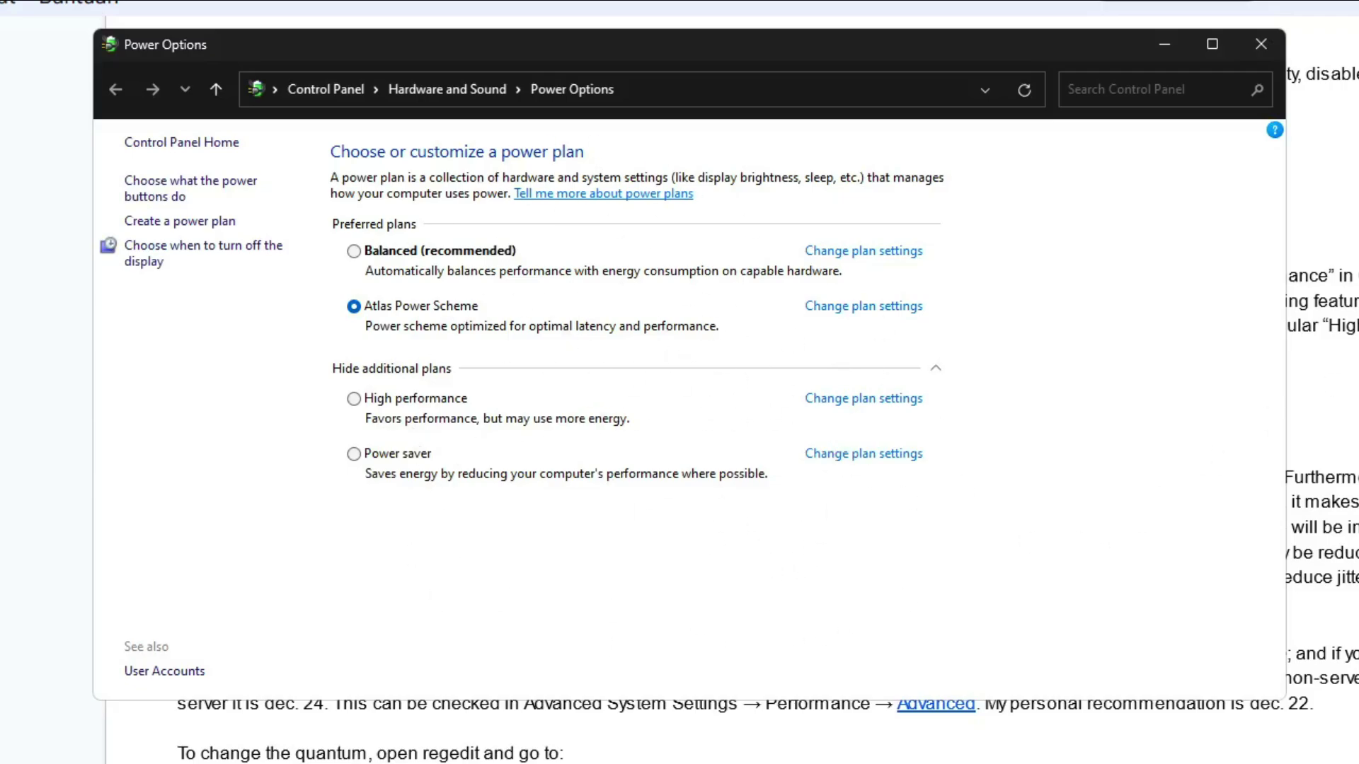
key("alt+F4")
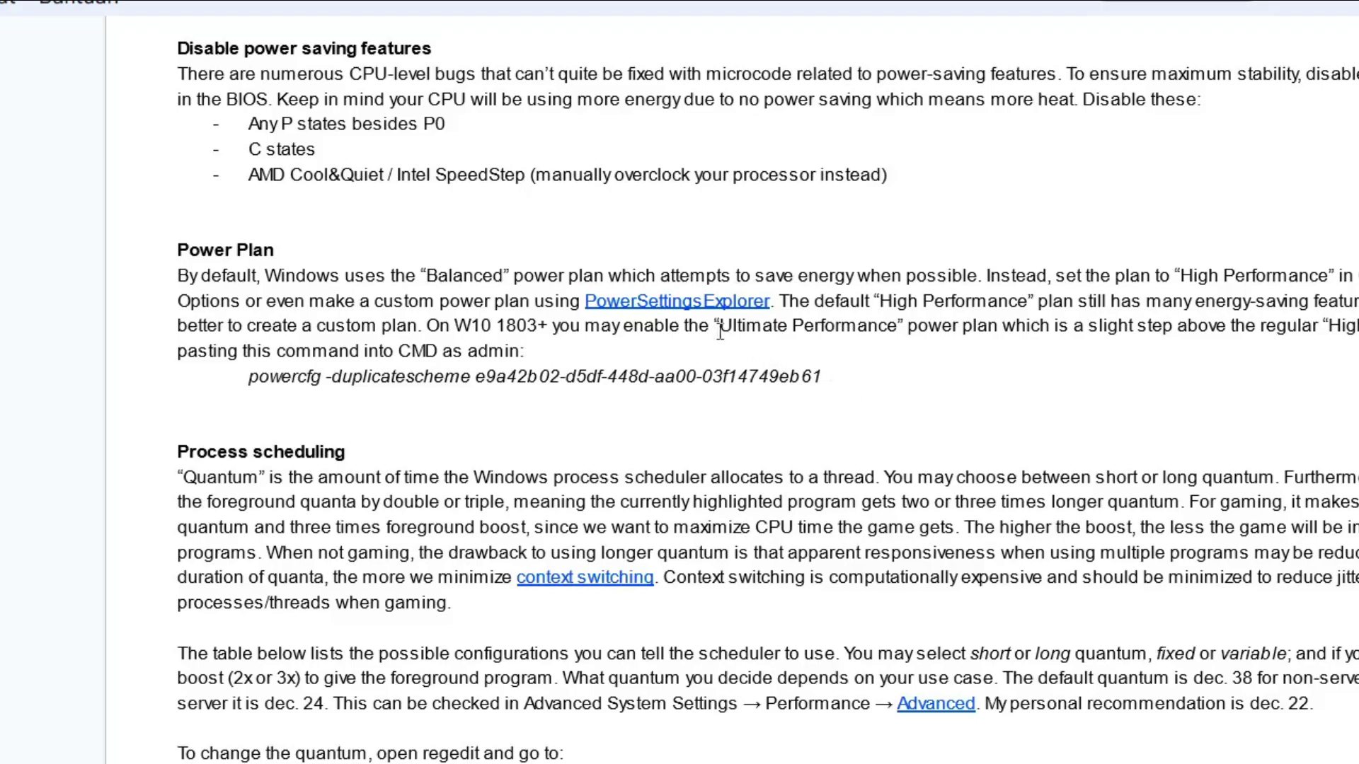
Copy the guide's powercfg -duplicatescheme command for enabling the Ultimate Performance power plan
left_click_drag(719, 327, 898, 326)
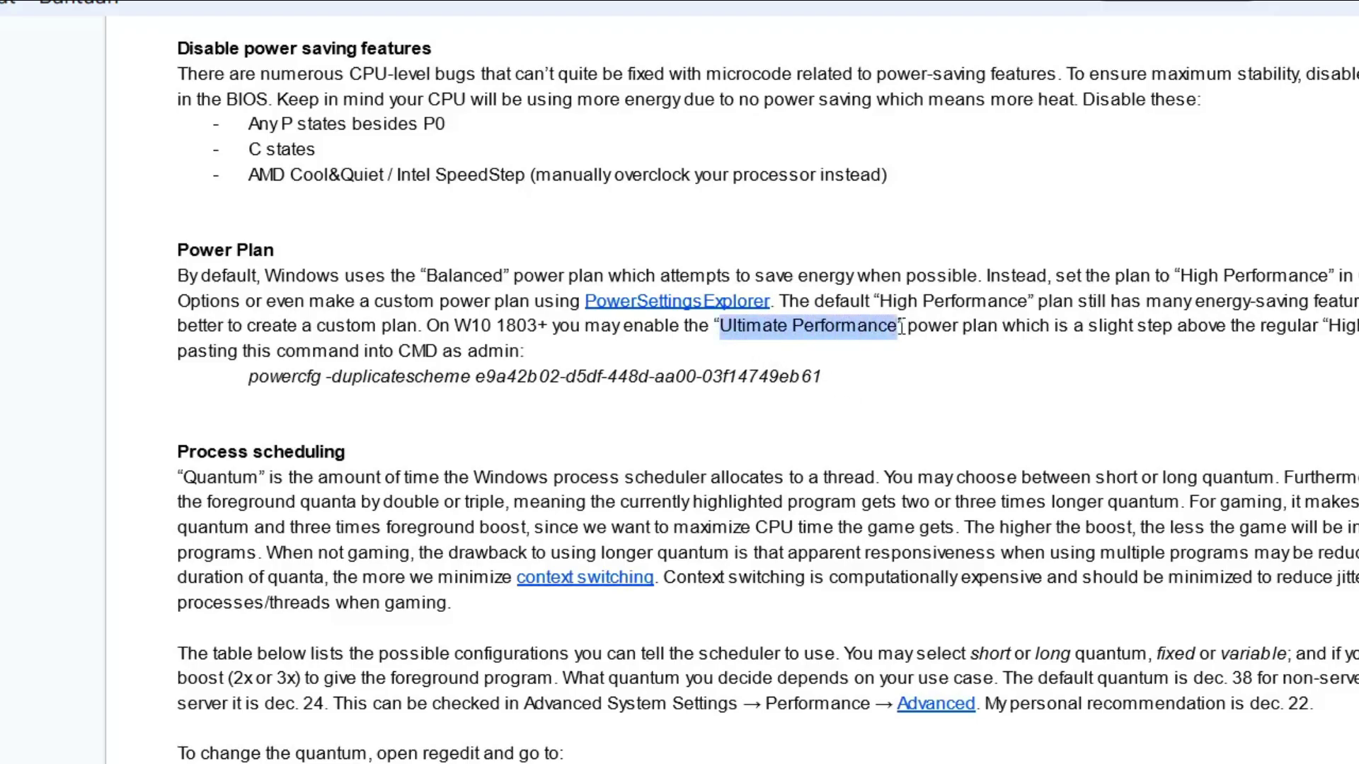
left_click_drag(1328, 327, 1358, 327)
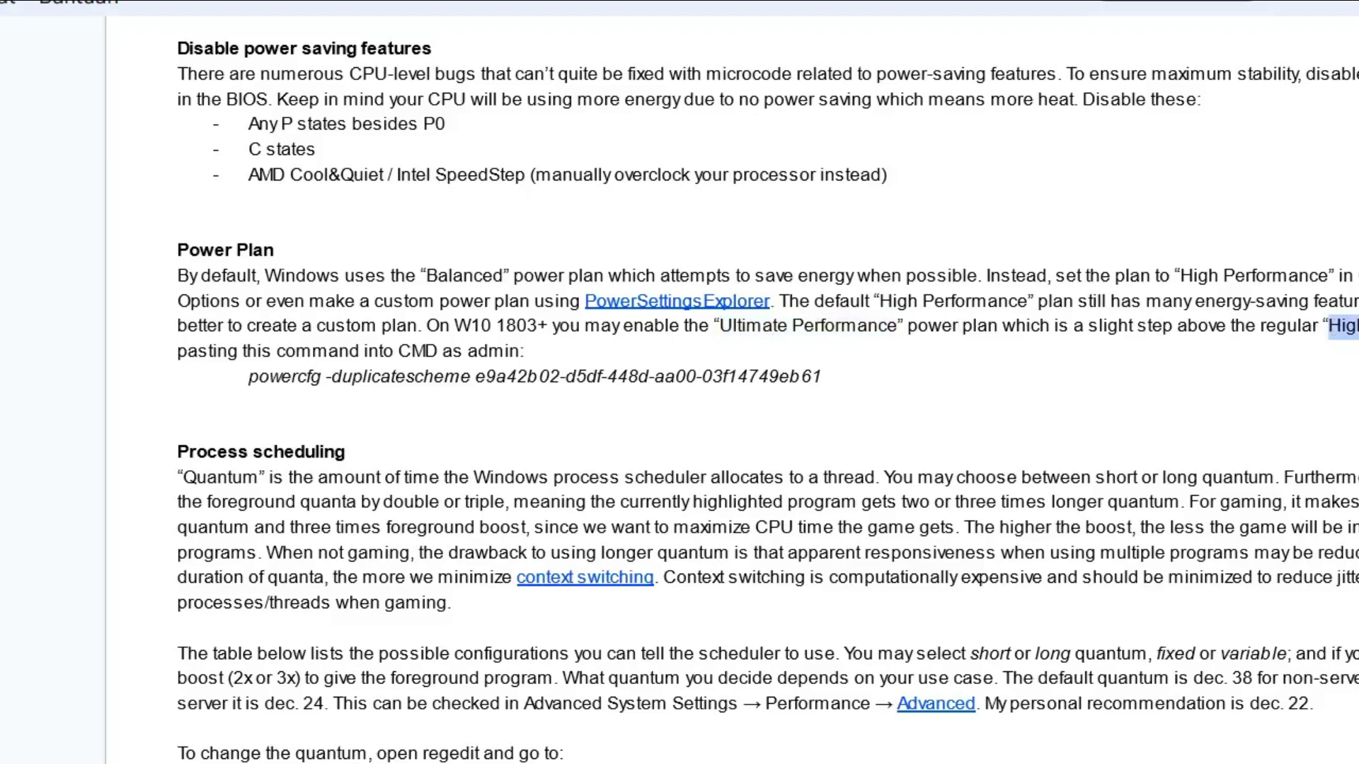
left_click(1340, 387)
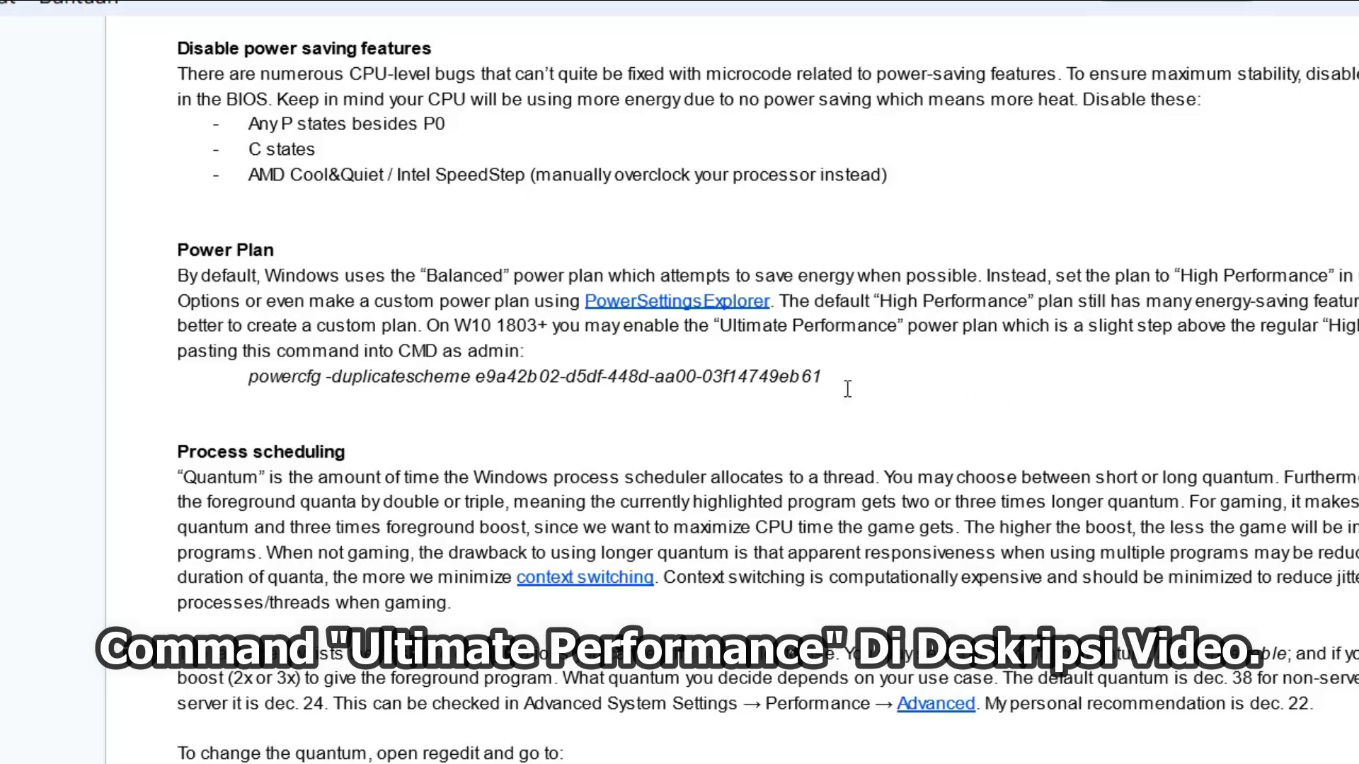
left_click_drag(848, 382, 249, 382)
right_click(267, 386)
left_click(300, 416)
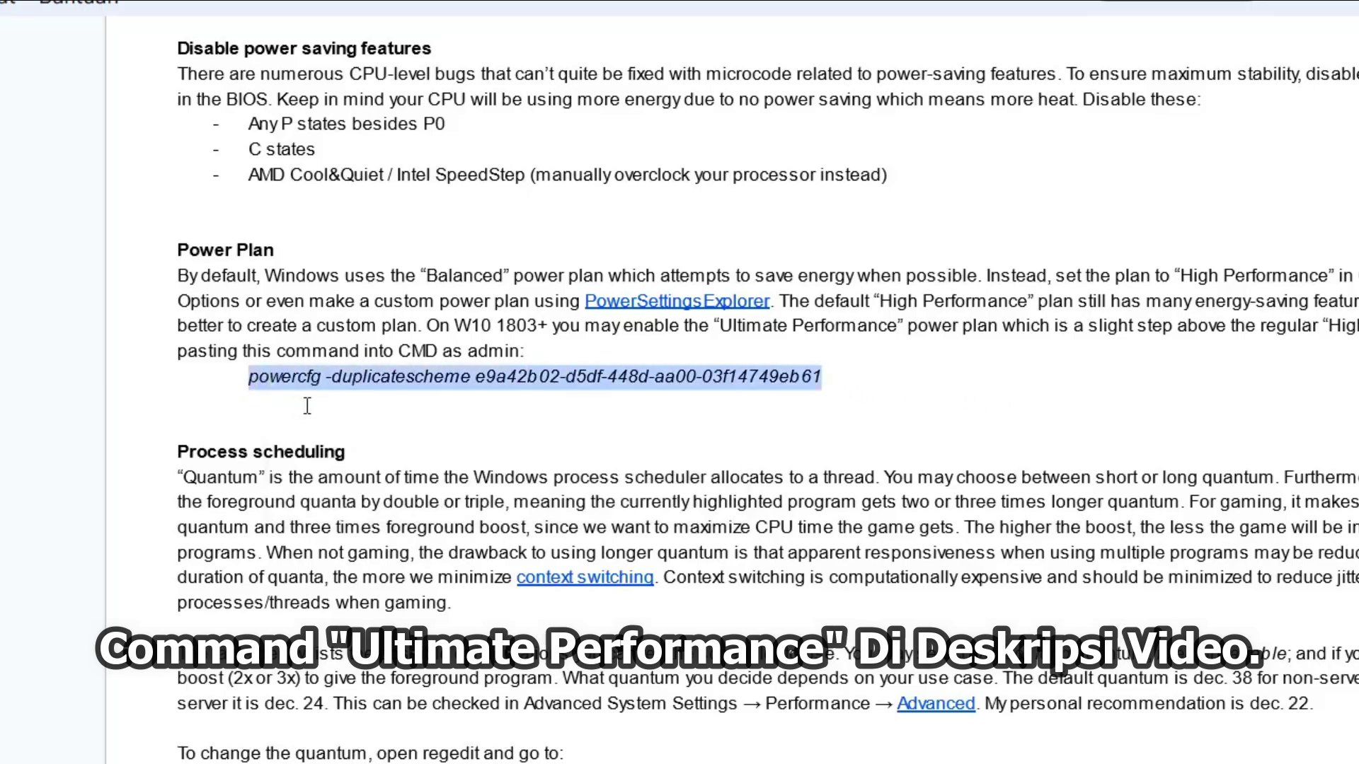
Run powercfg -duplicatescheme e9a42b02-d5df-448d-aa00-03f14749eb61 in an administrator Command Prompt and close it
key("super")
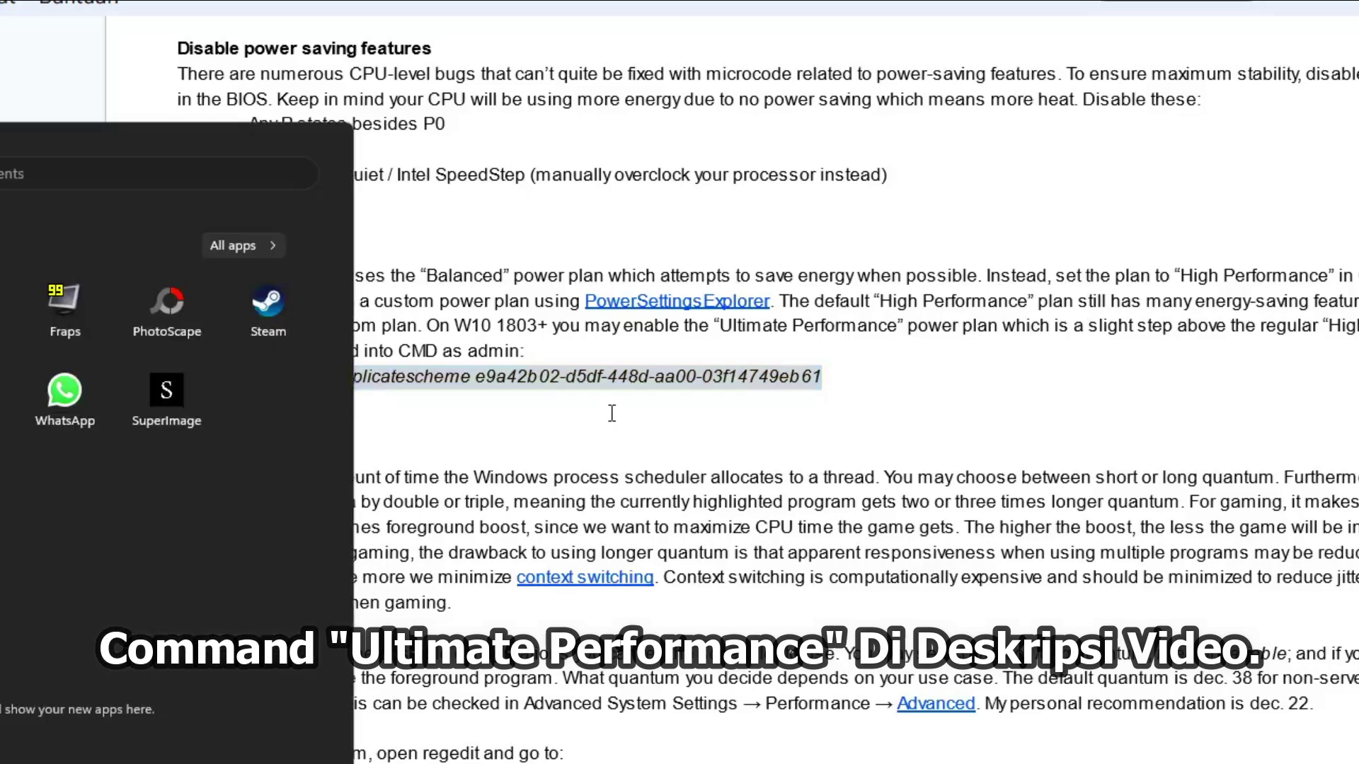
type("cmd")
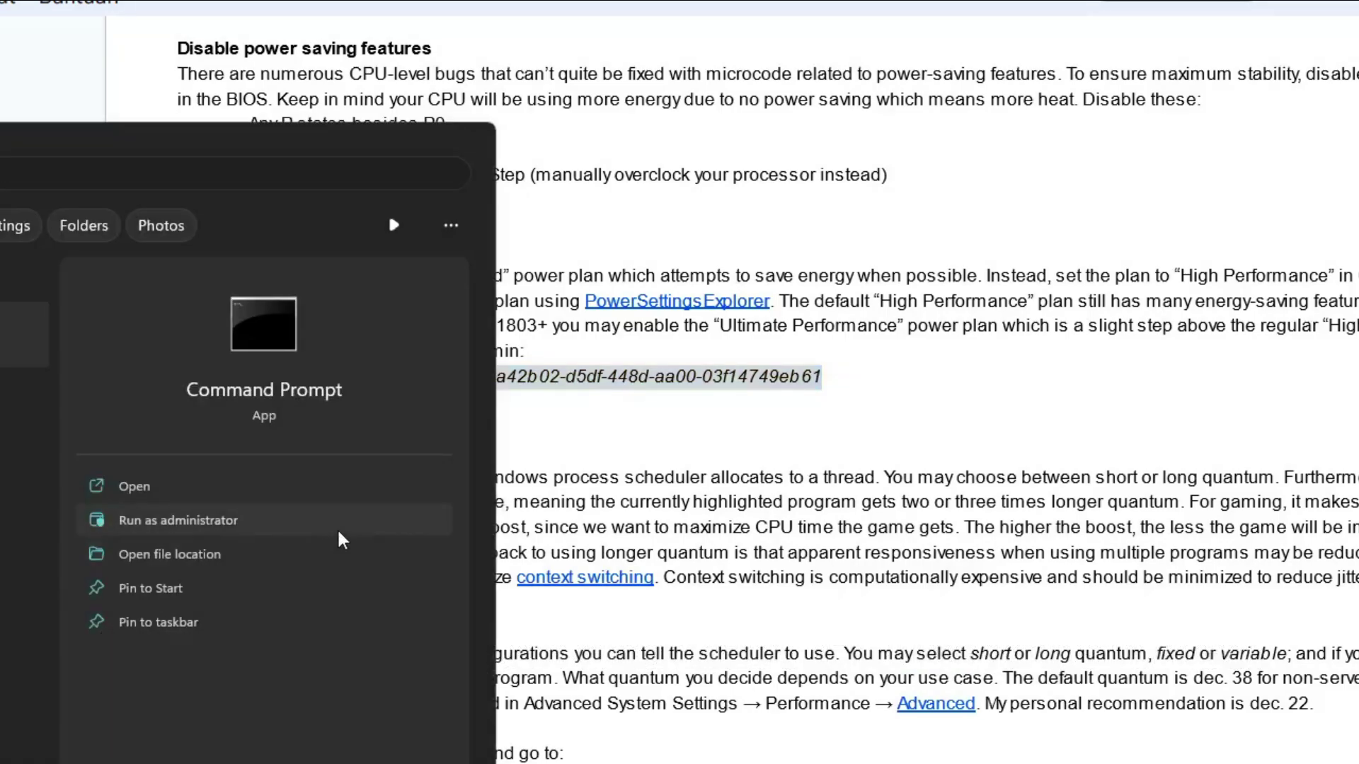
left_click(184, 520)
left_click(636, 543)
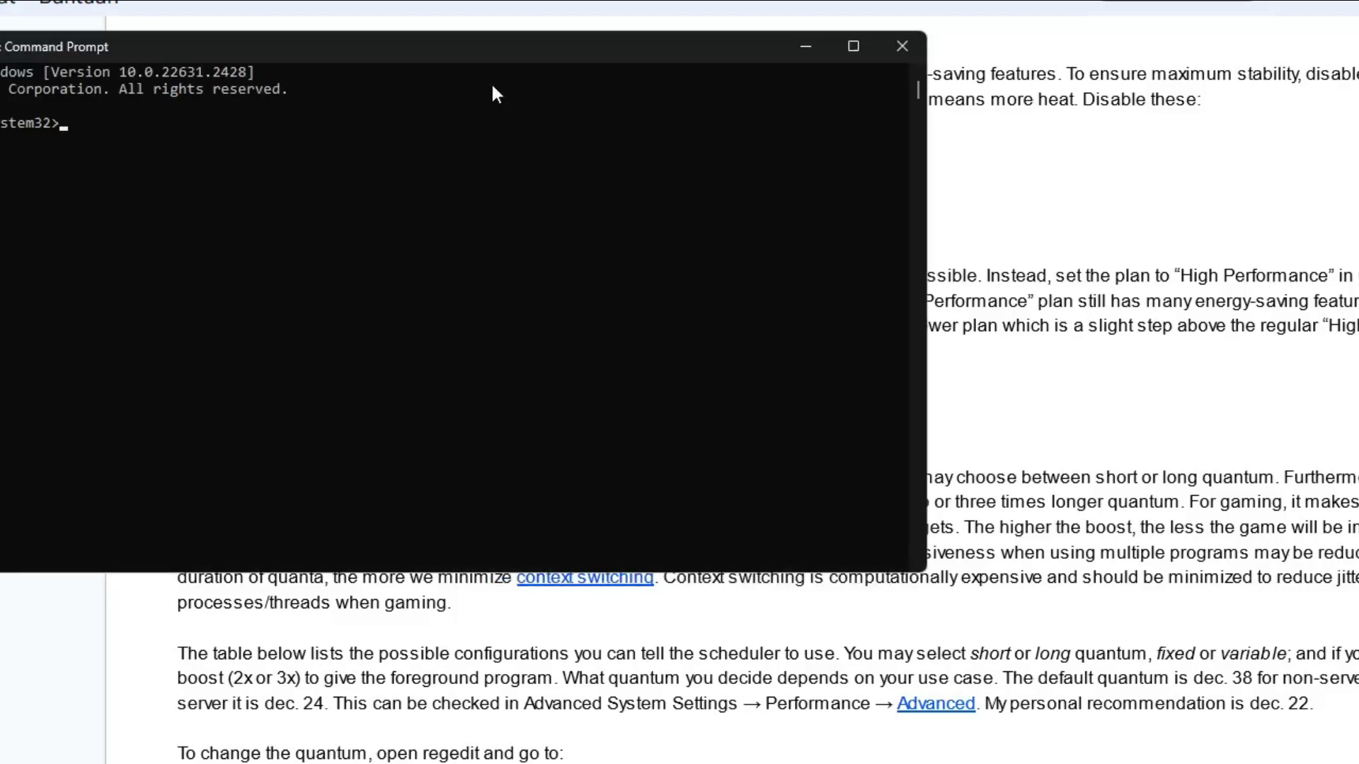
left_click_drag(495, 46, 718, 109)
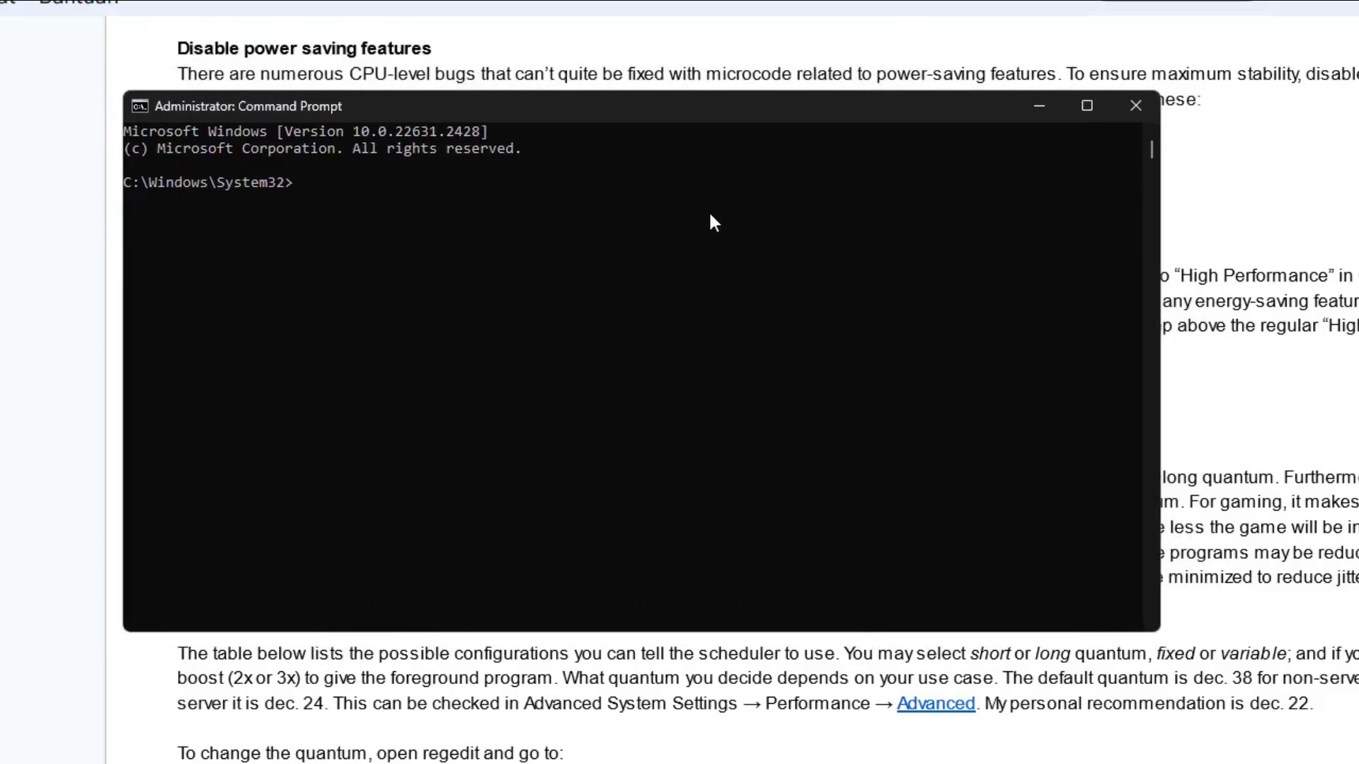
key("ctrl+v")
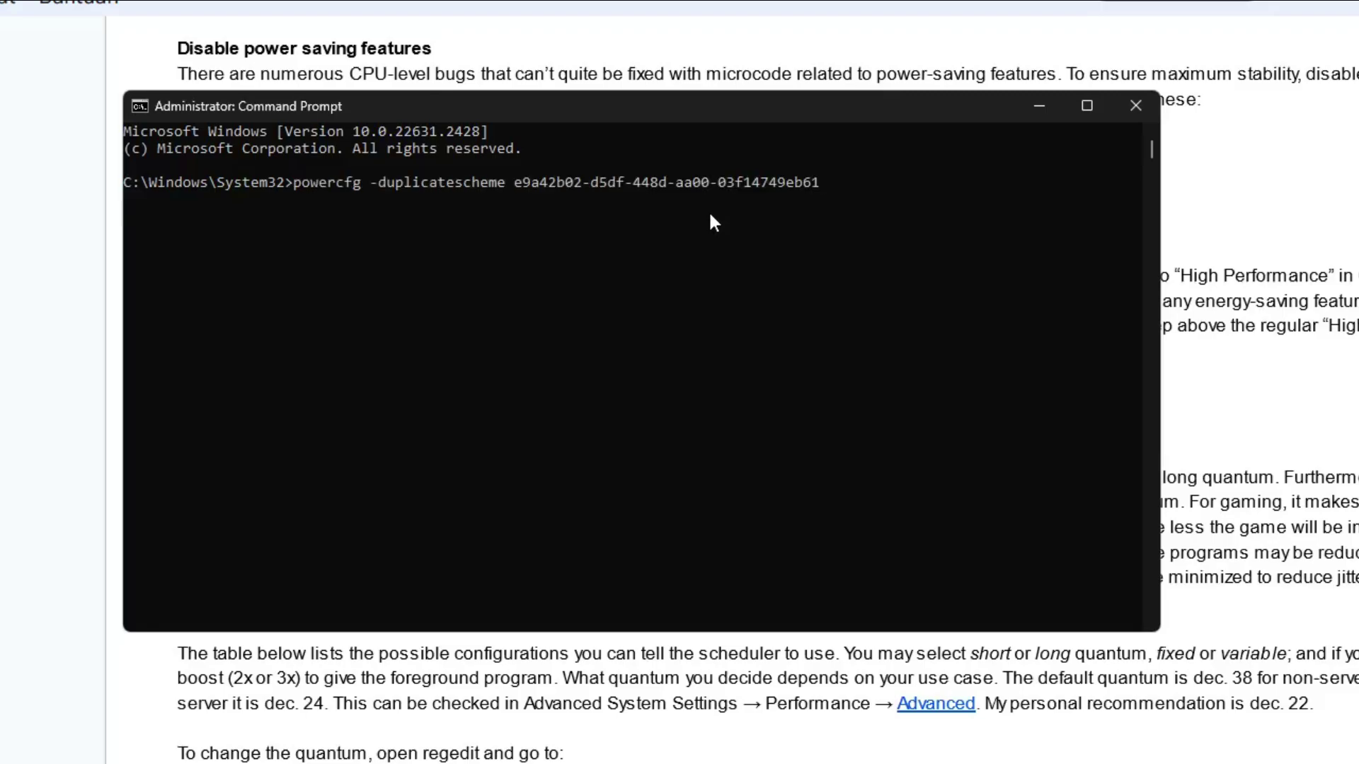
key("Return")
left_click(1134, 107)
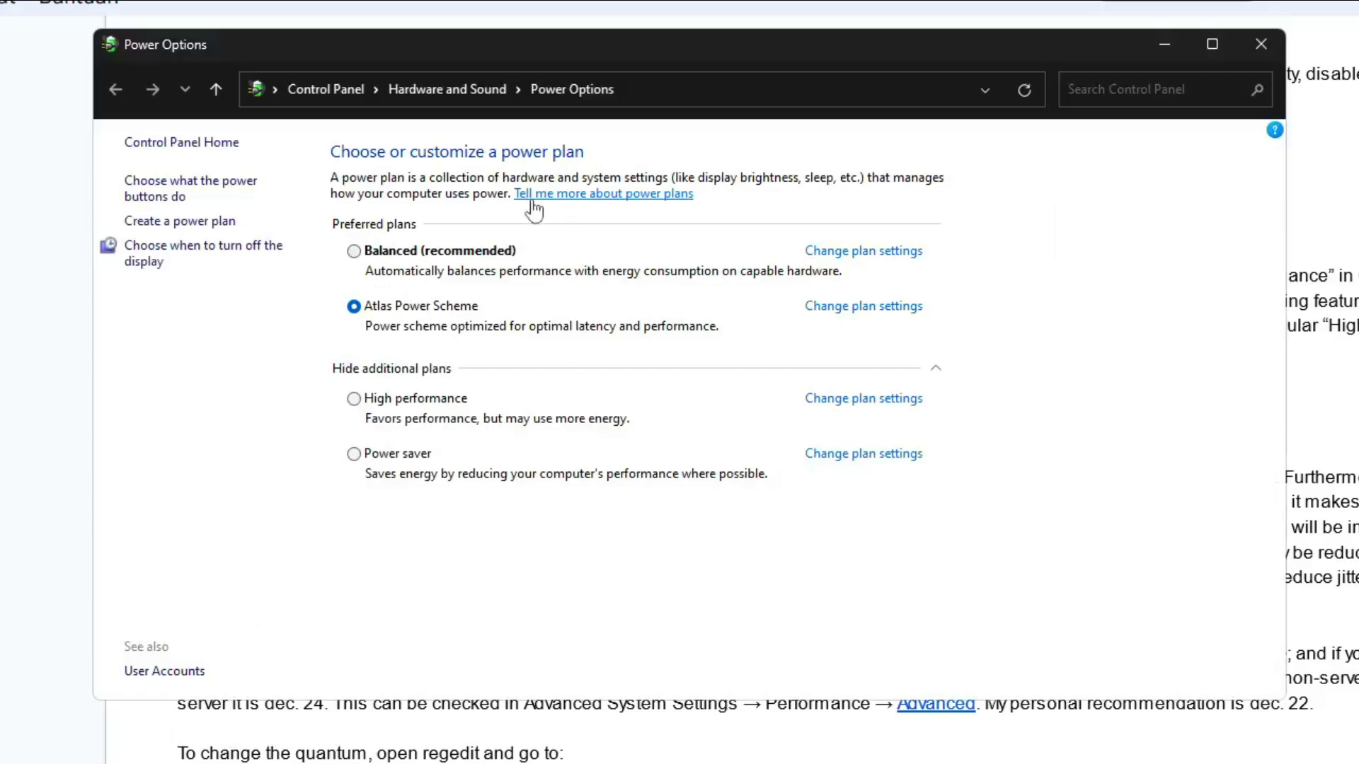
Reload the Power Options page to check its plan list, leave Atlas Power Scheme selected and close the window
left_click(495, 89)
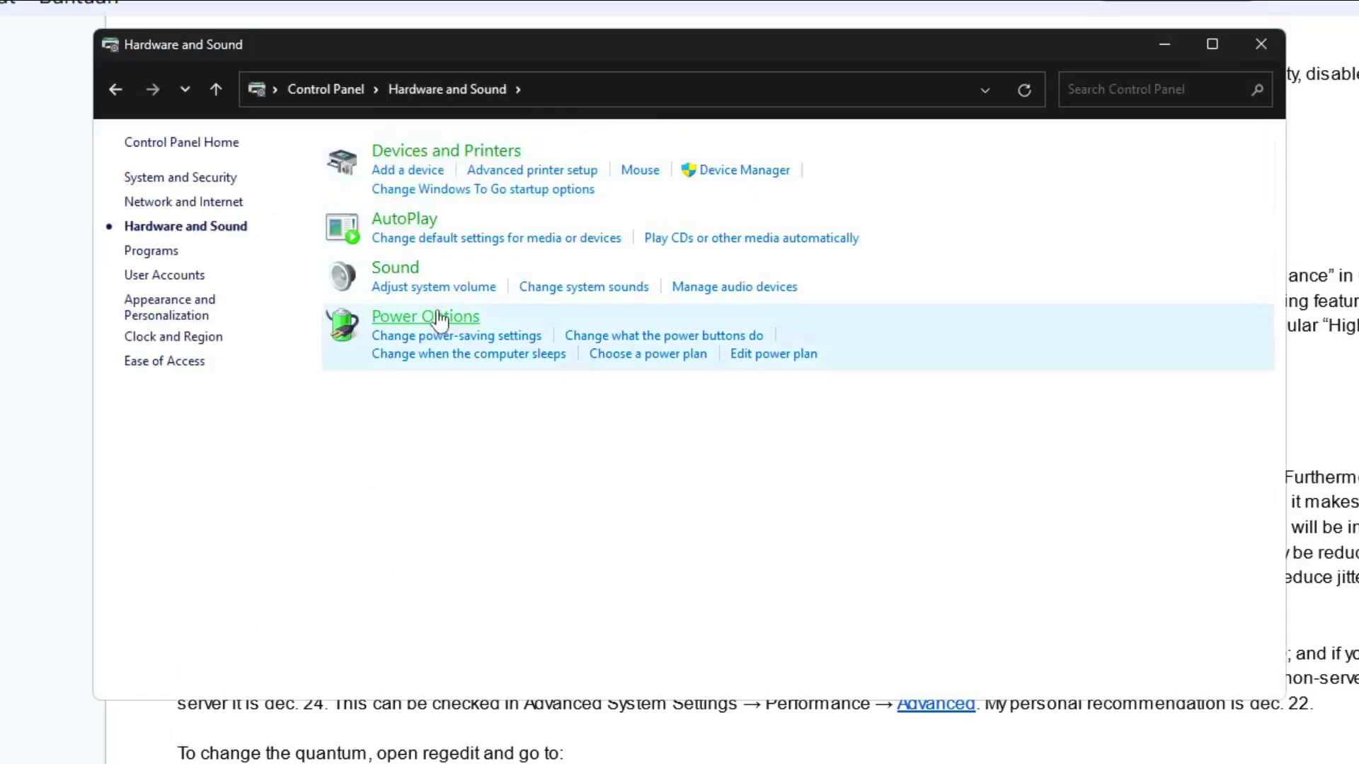
left_click(438, 319)
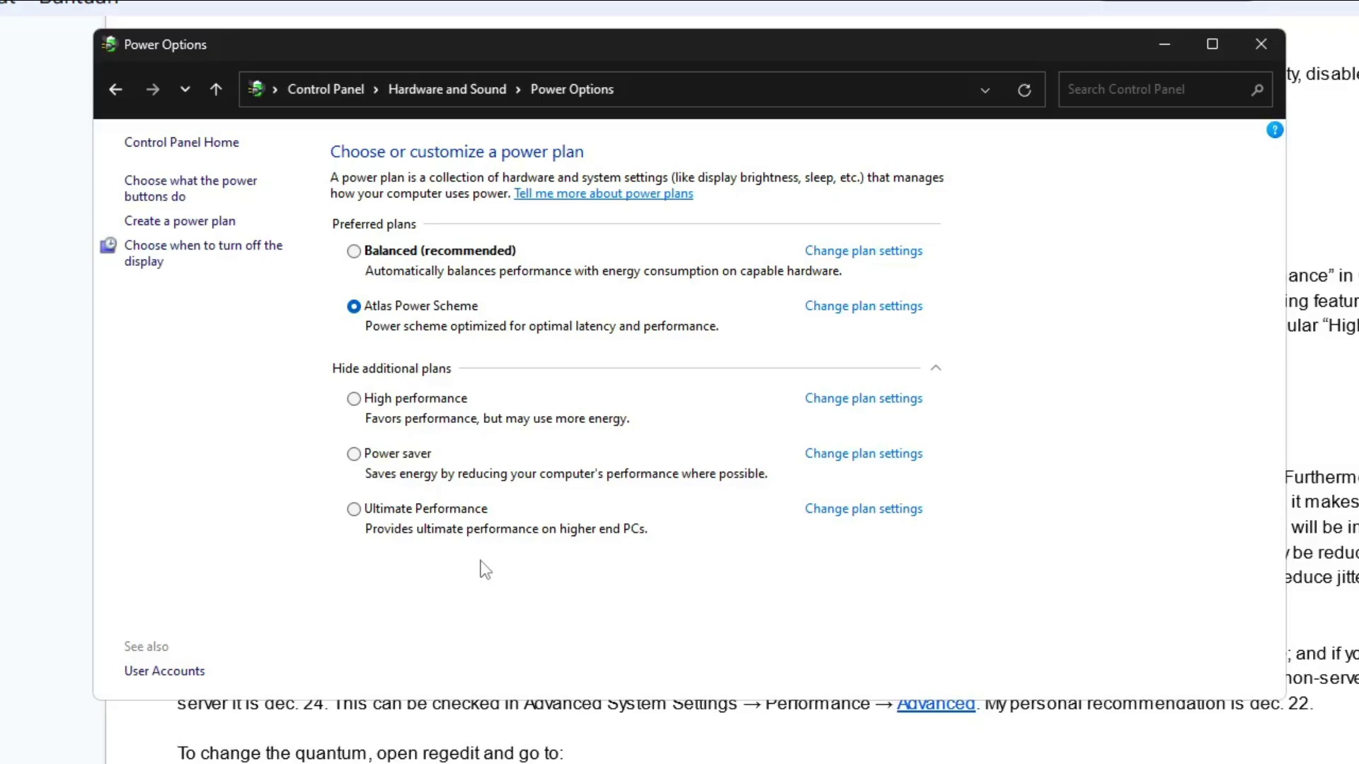
left_click(360, 254)
left_click(385, 312)
left_click(1260, 44)
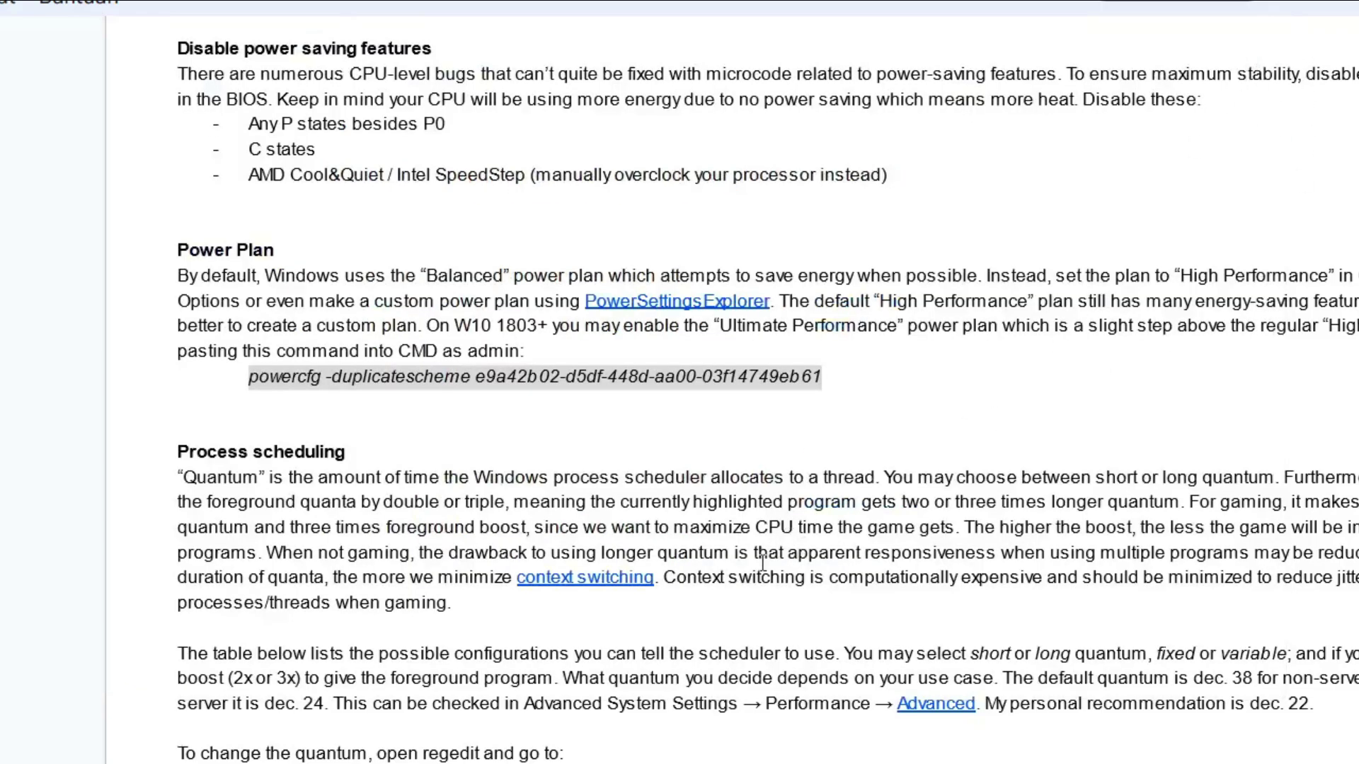
Go to the guide's Lock GPU clocks section and open Registry Editor as administrator
scroll(762, 562, "down", 4)
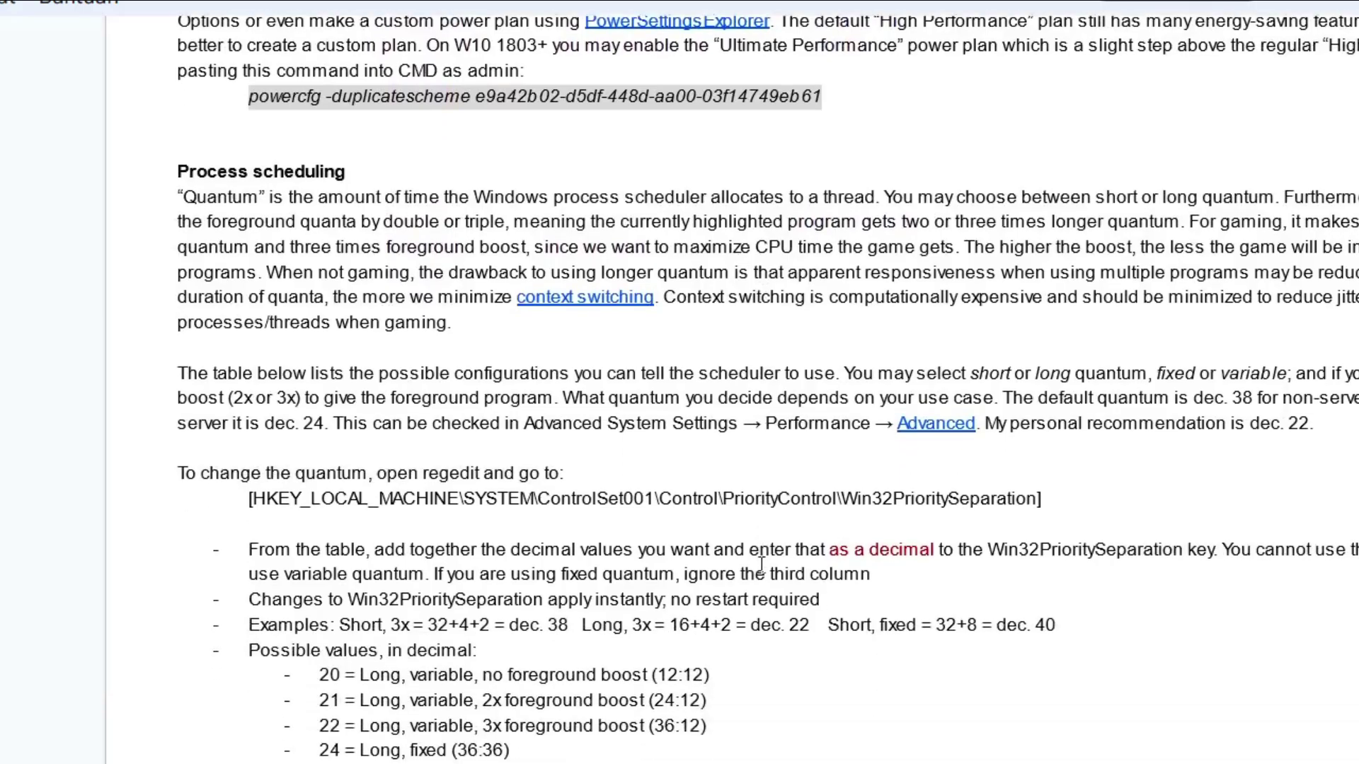
scroll(761, 564, "down", 20)
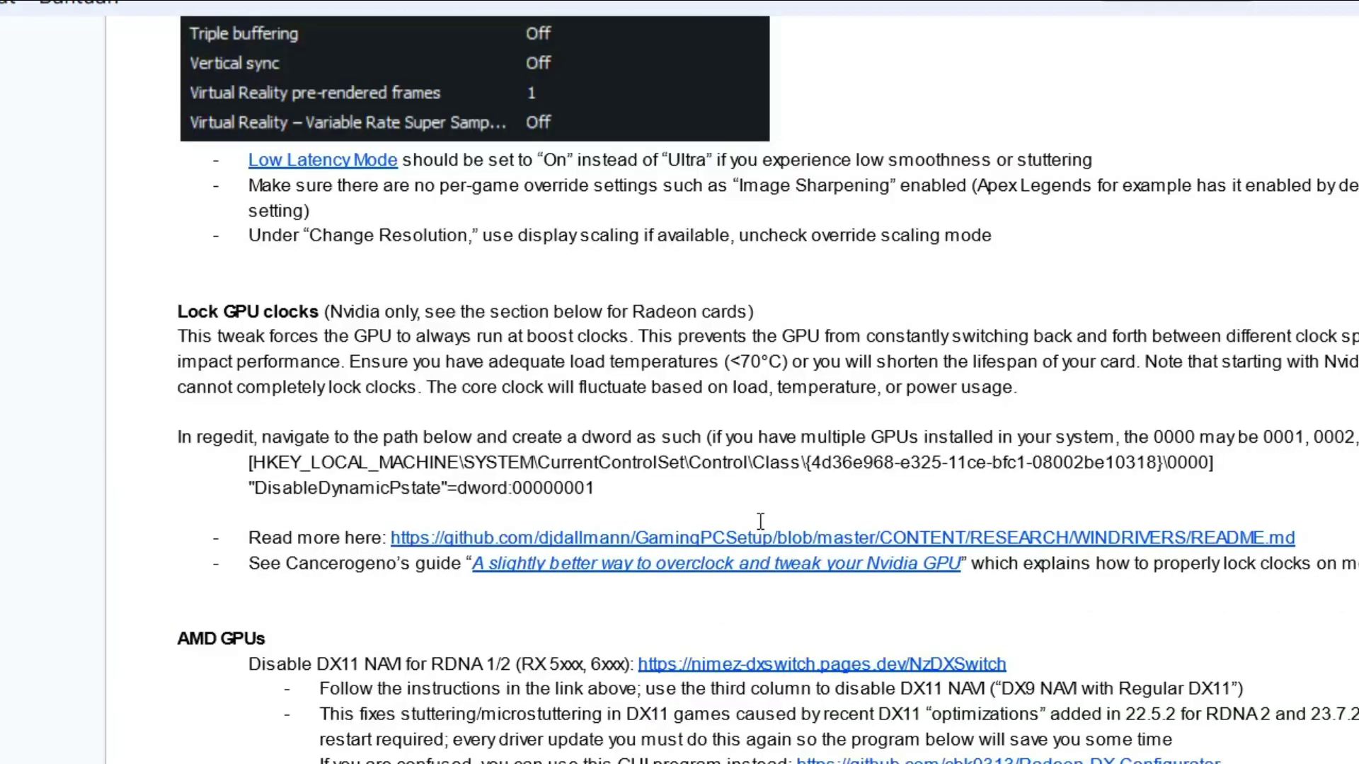
left_click_drag(177, 312, 334, 315)
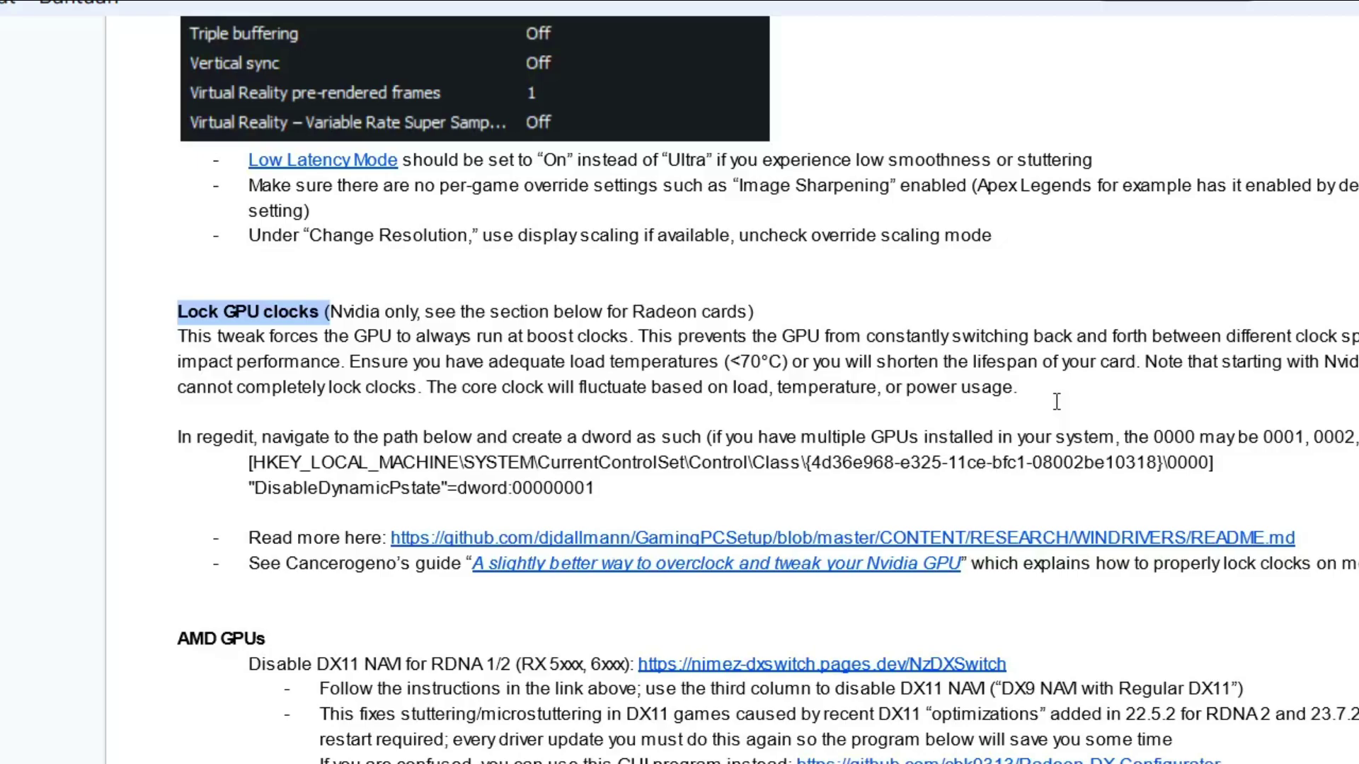
key("super")
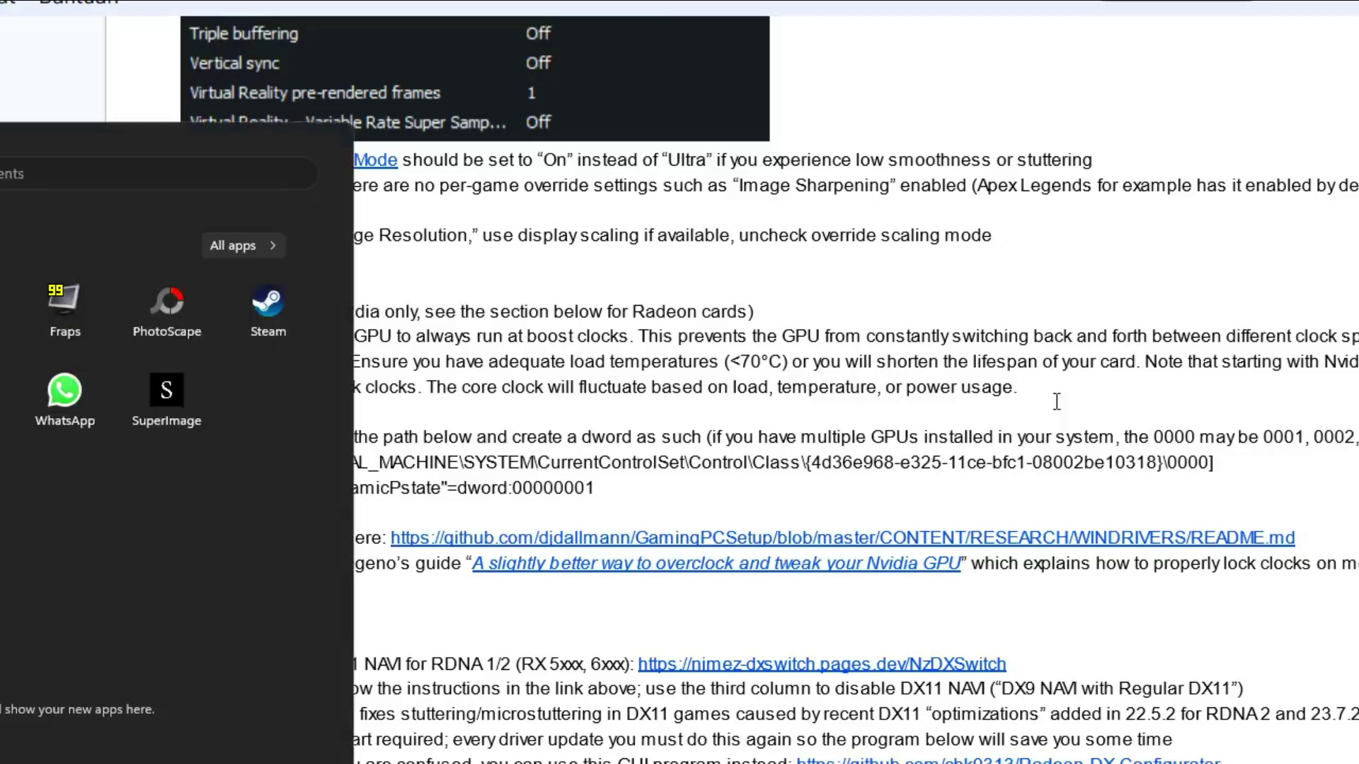
type("regedit")
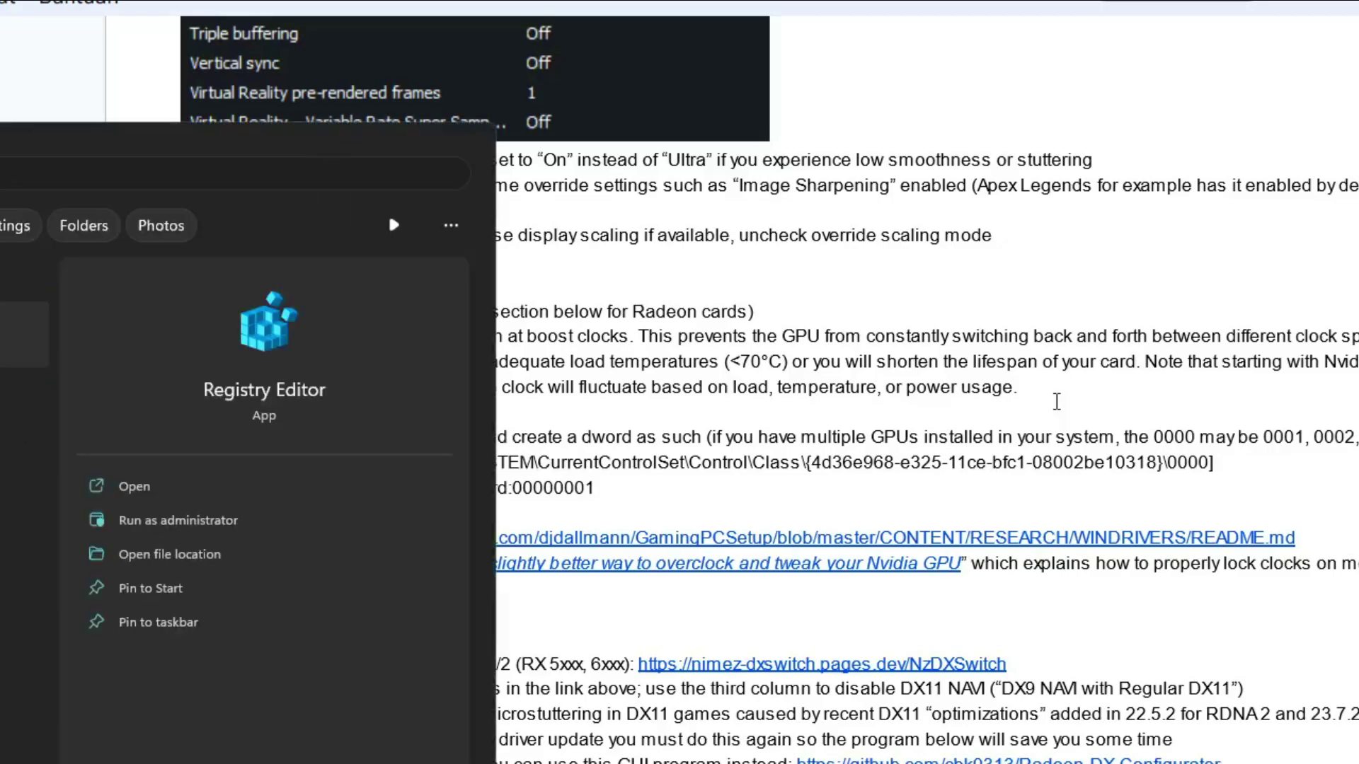
left_click(241, 531)
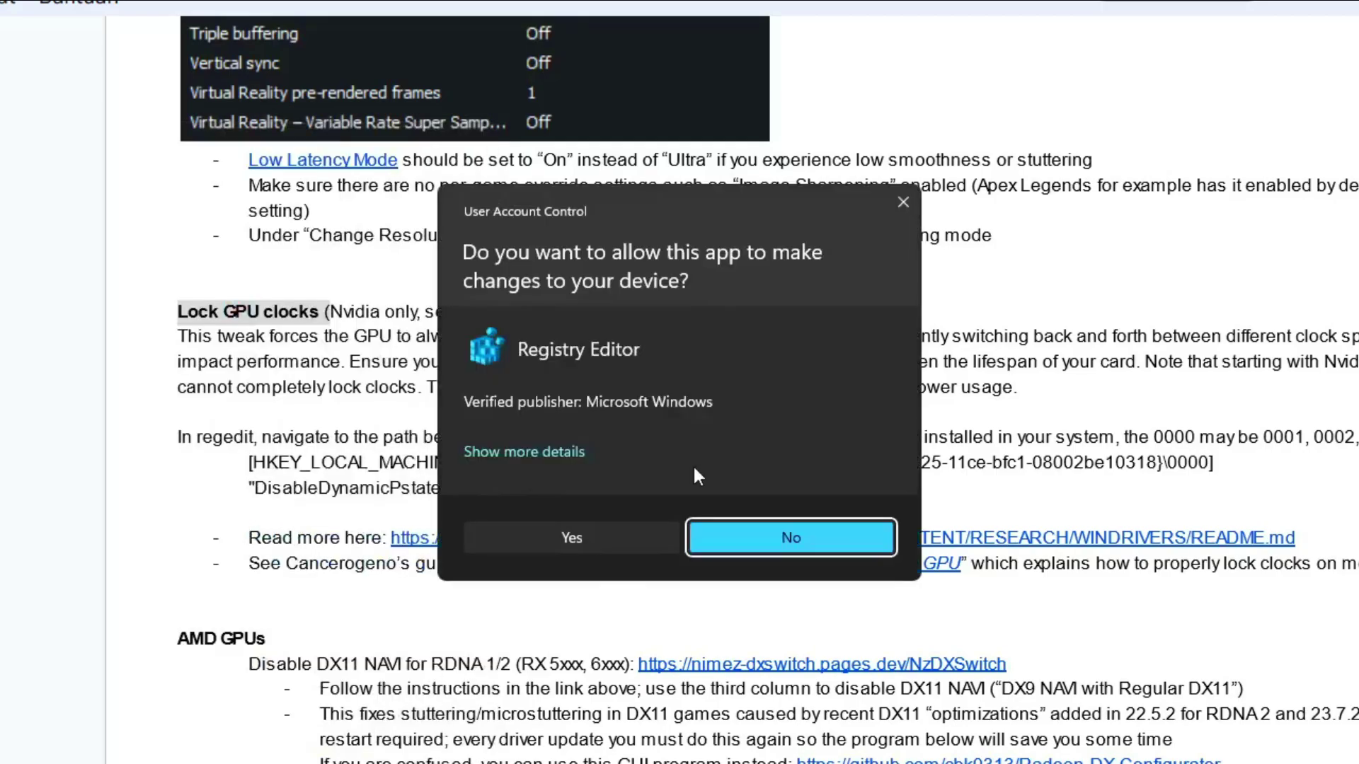
left_click(622, 534)
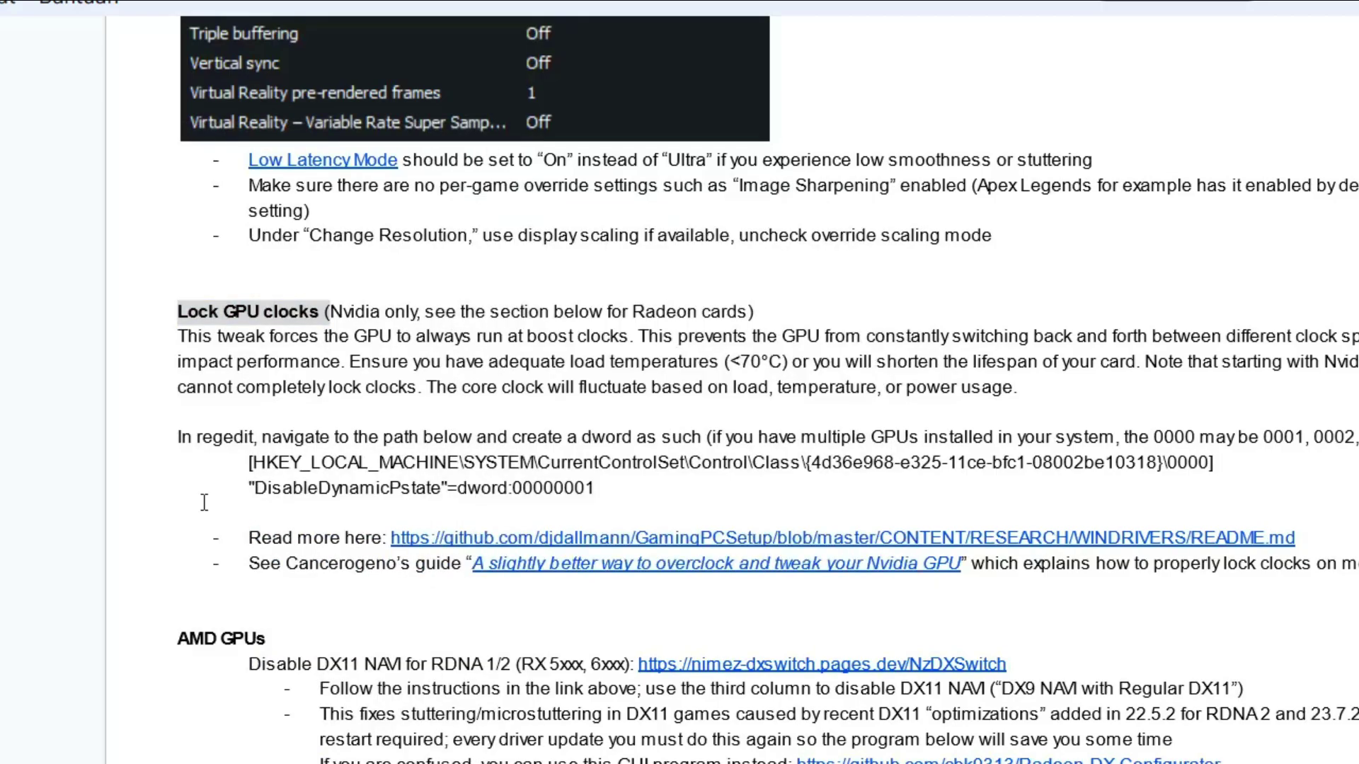
Copy the registry path from the guide and go to HKEY_LOCAL_MACHINE\SYSTEM\CurrentControlSet\Control\Class\{4d36e968-e325-11ce-bfc1-08002be10318}\0000 in Registry Editor
left_click_drag(252, 463, 1210, 463)
right_click(1210, 460)
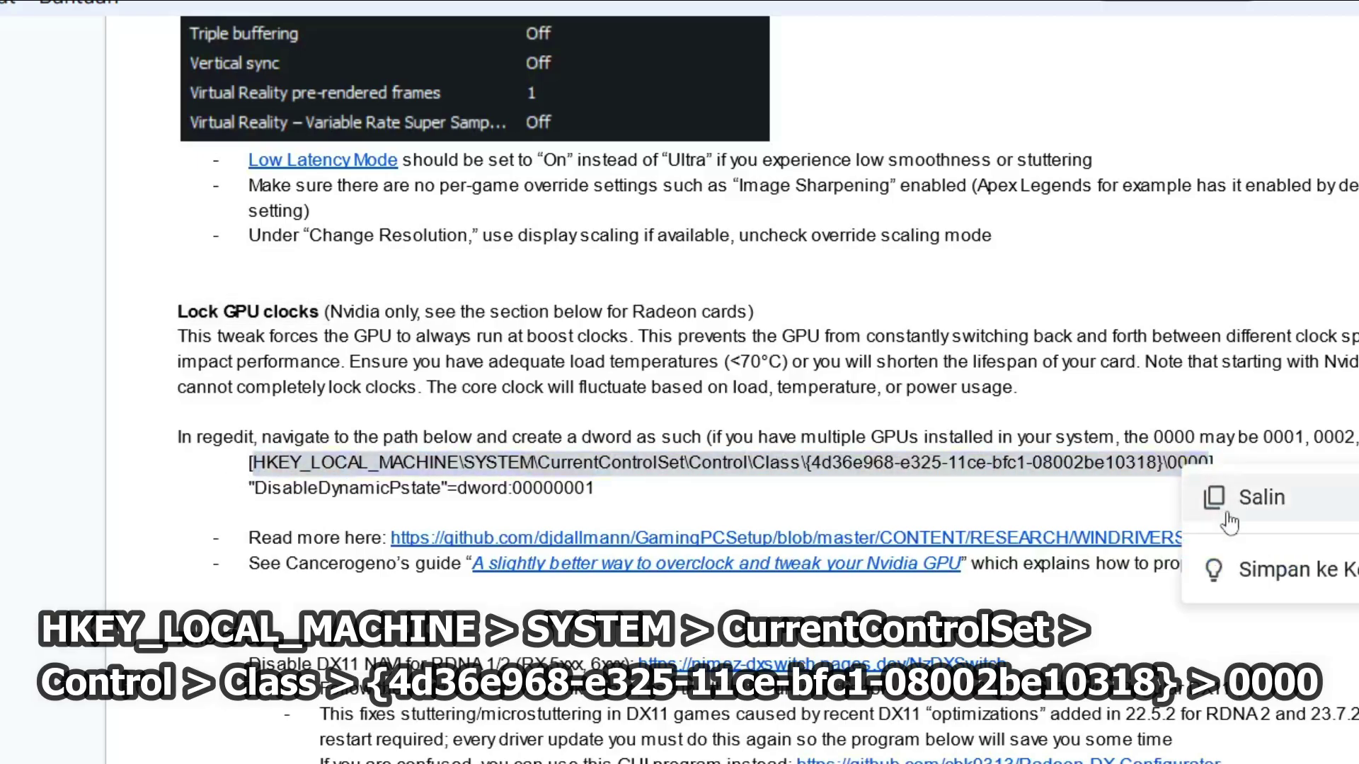
left_click(1233, 499)
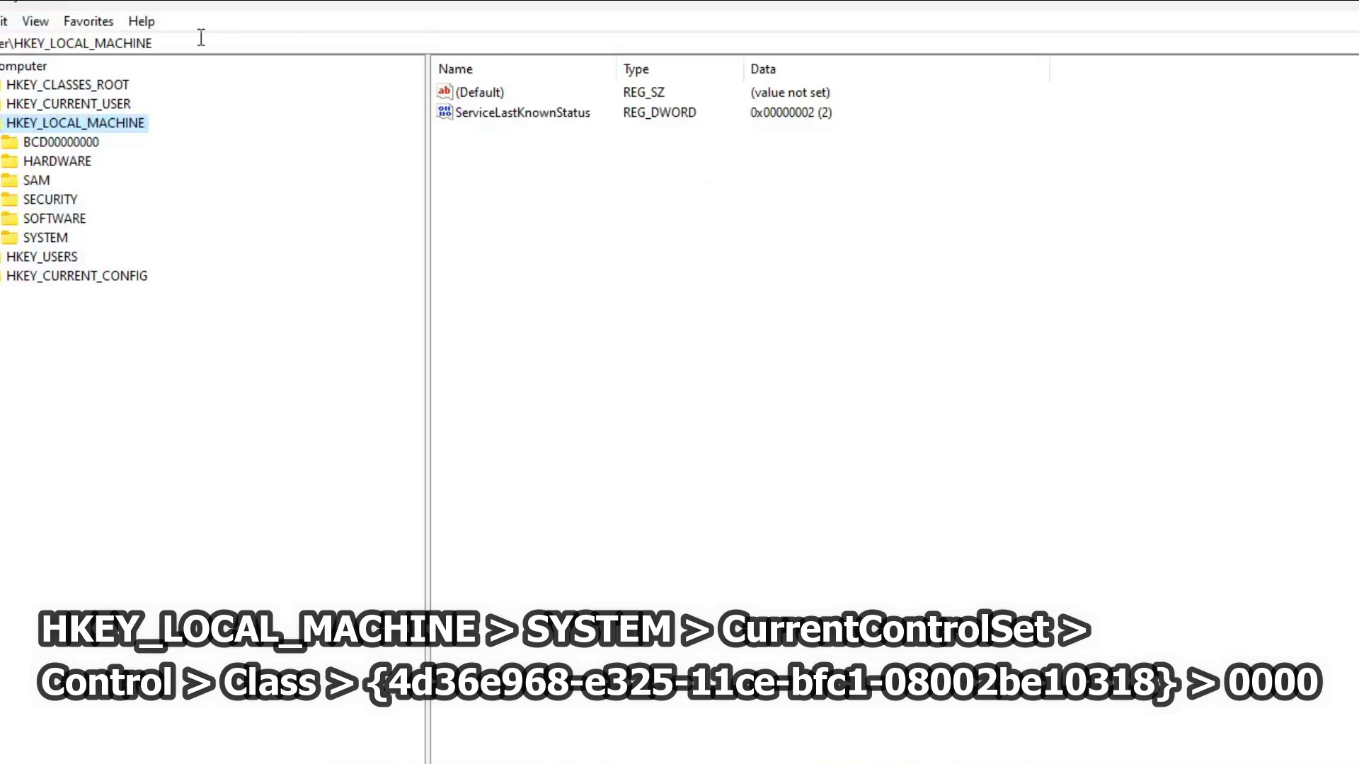
left_click_drag(200, 42, 14, 46)
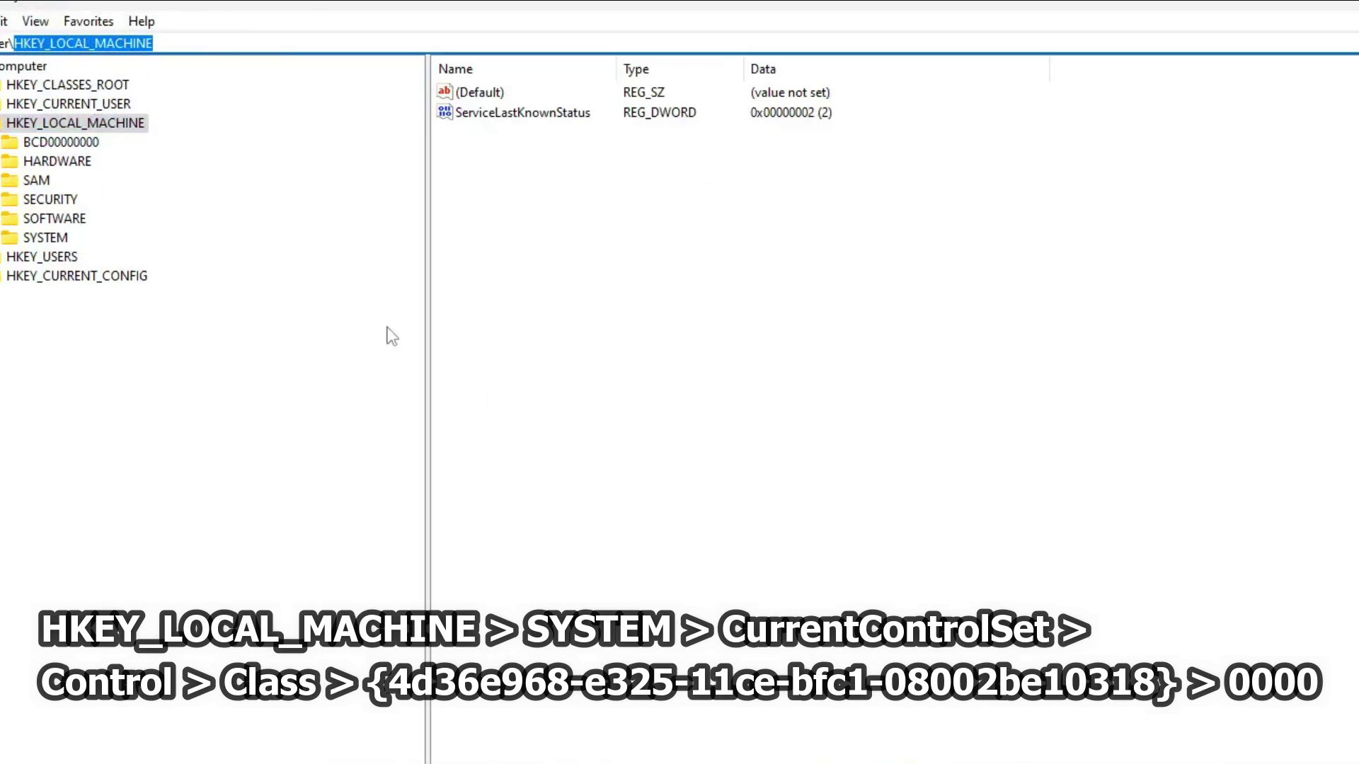
key("ctrl+v")
key("Return")
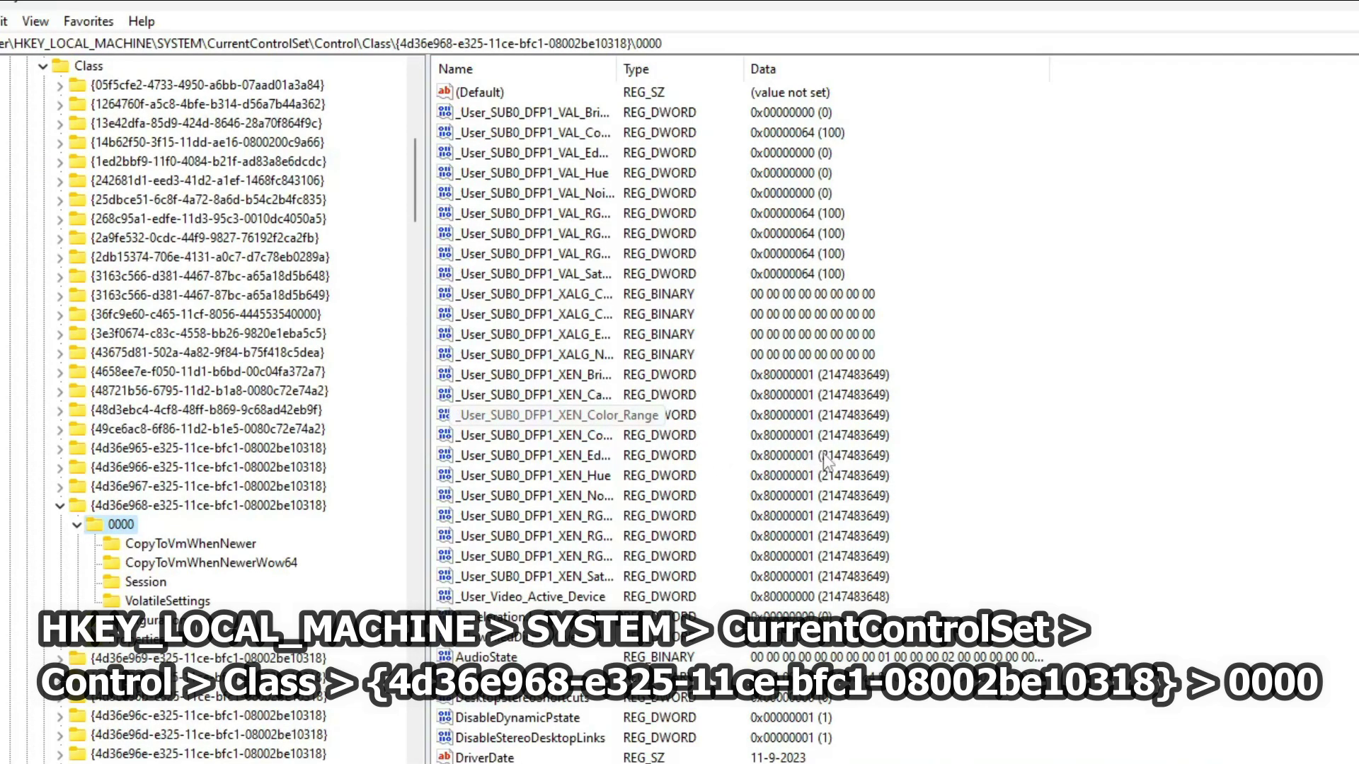
Try to add a DWORD value to the 0000 key, using the name DisableDynamicPstate copied from the guide
left_click(76, 524)
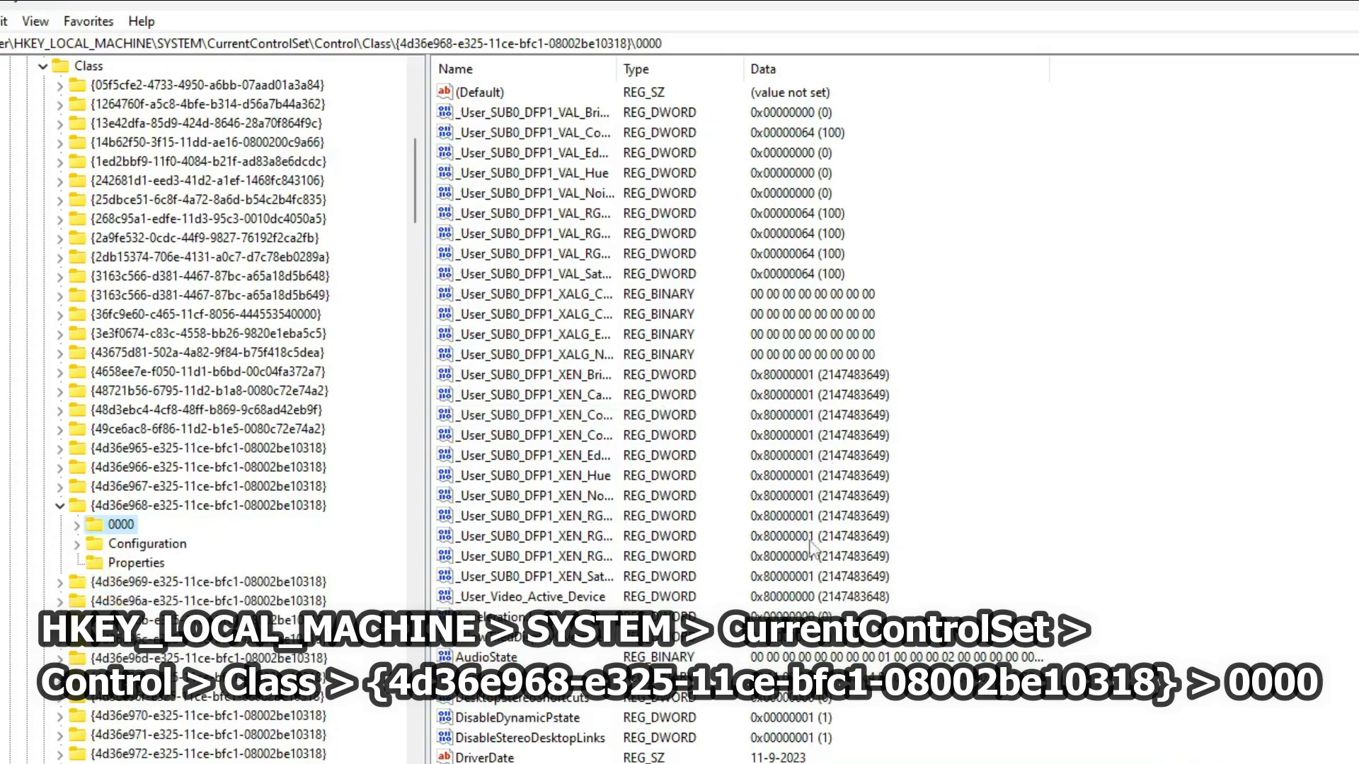
scroll(658, 410, "down", 4)
scroll(658, 410, "up", 4)
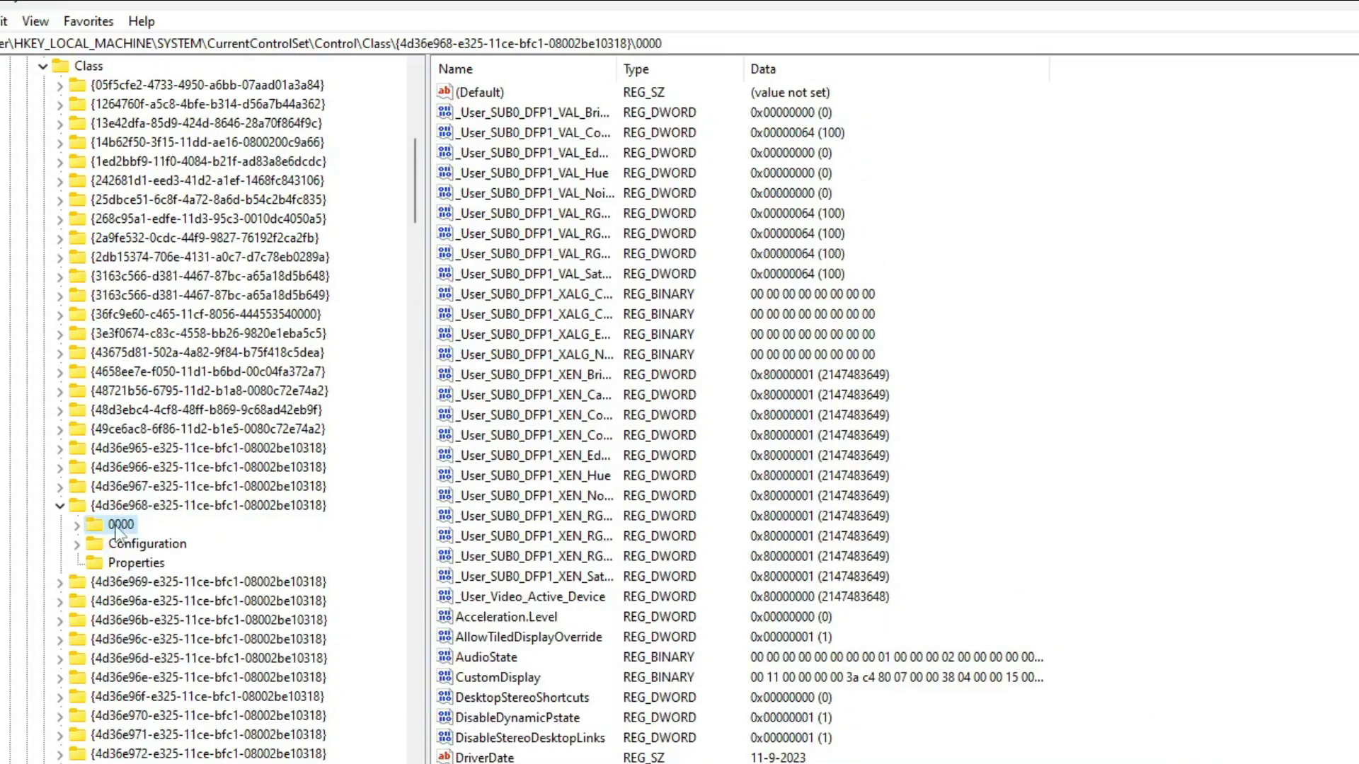
scroll(920, 531, "down", 14)
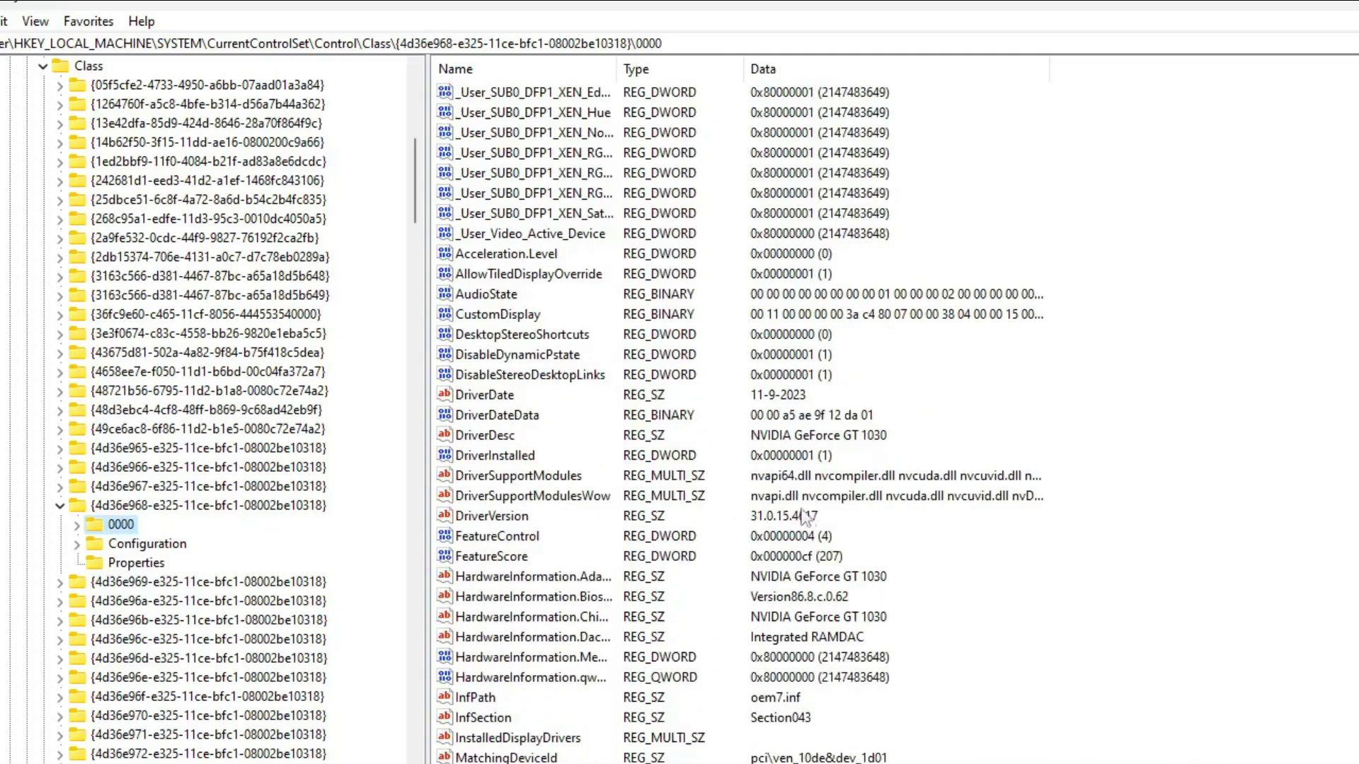
scroll(916, 525, "down", 5)
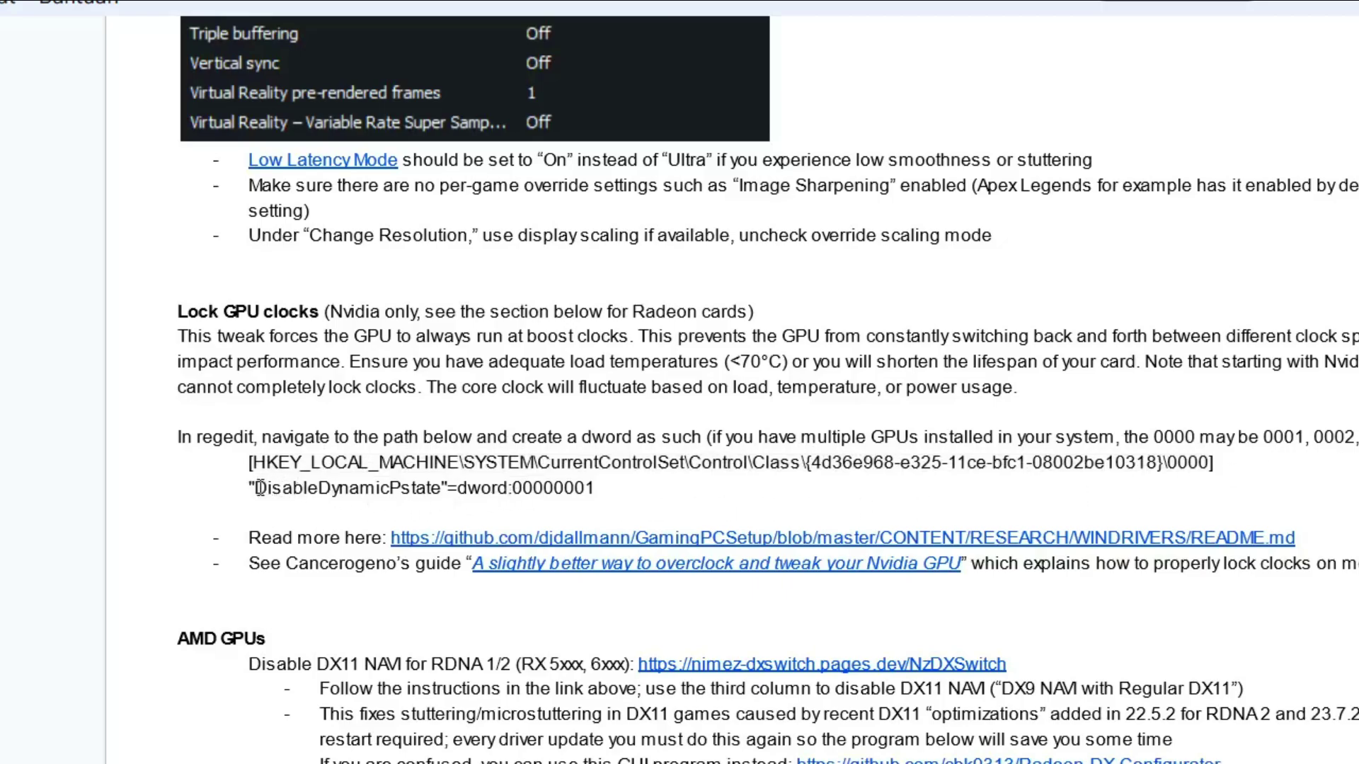
left_click_drag(254, 494, 443, 495)
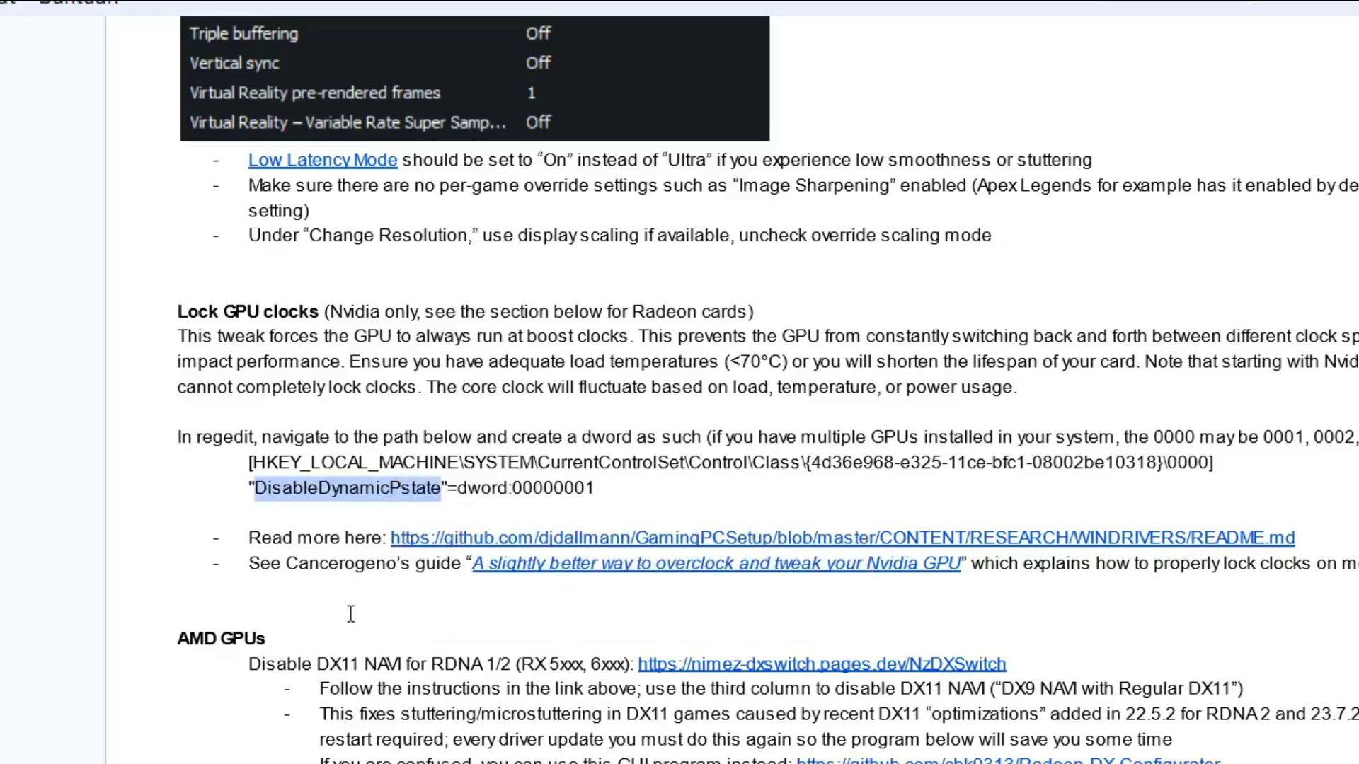
key("alt+Tab")
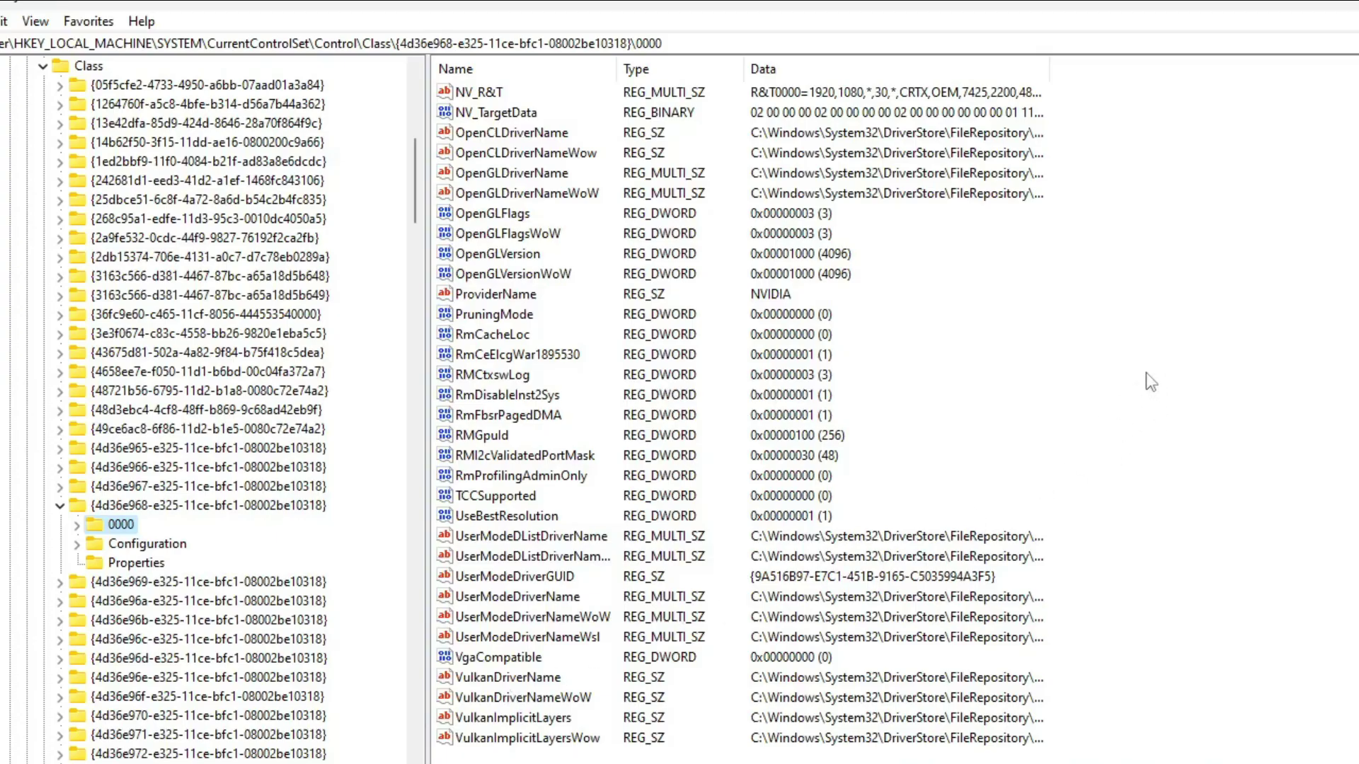
right_click(1173, 367)
mouse_move(1200, 382)
left_click(1295, 465)
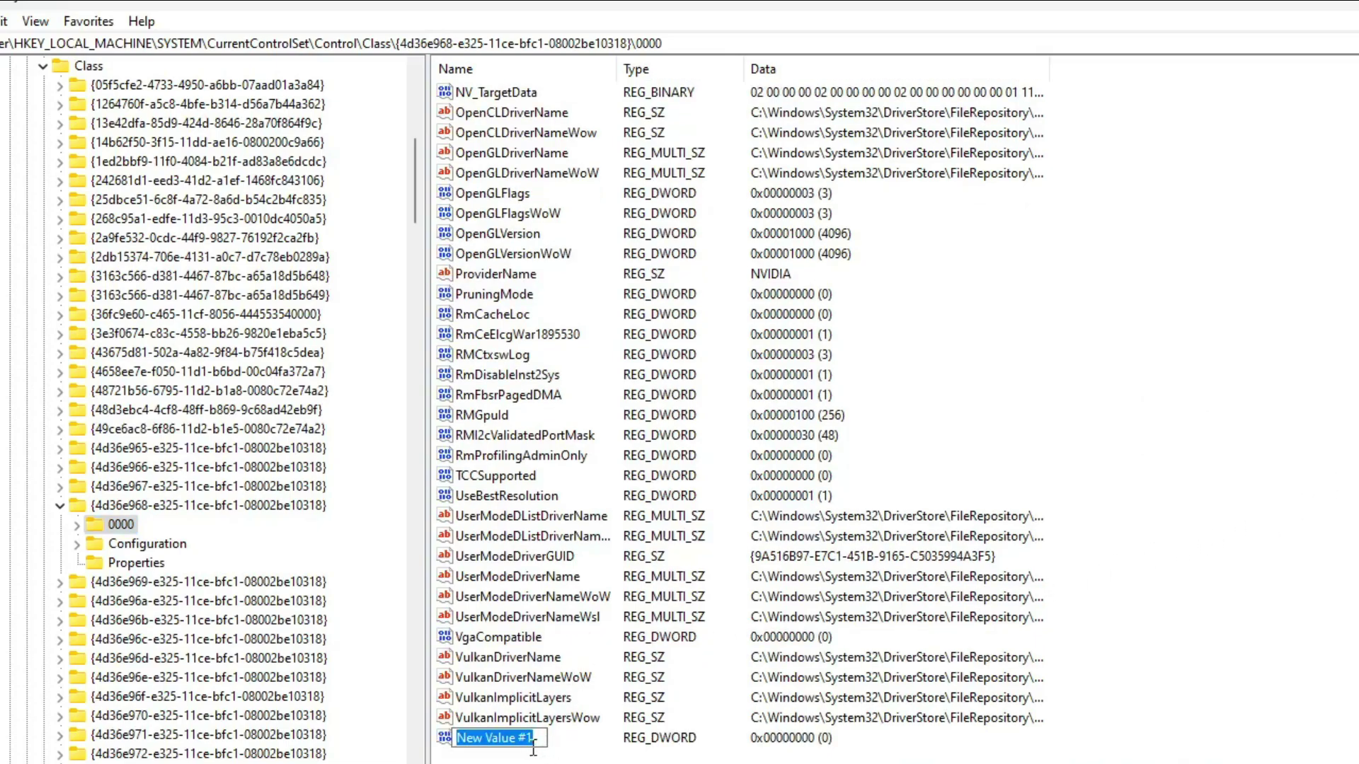
key("ctrl+v")
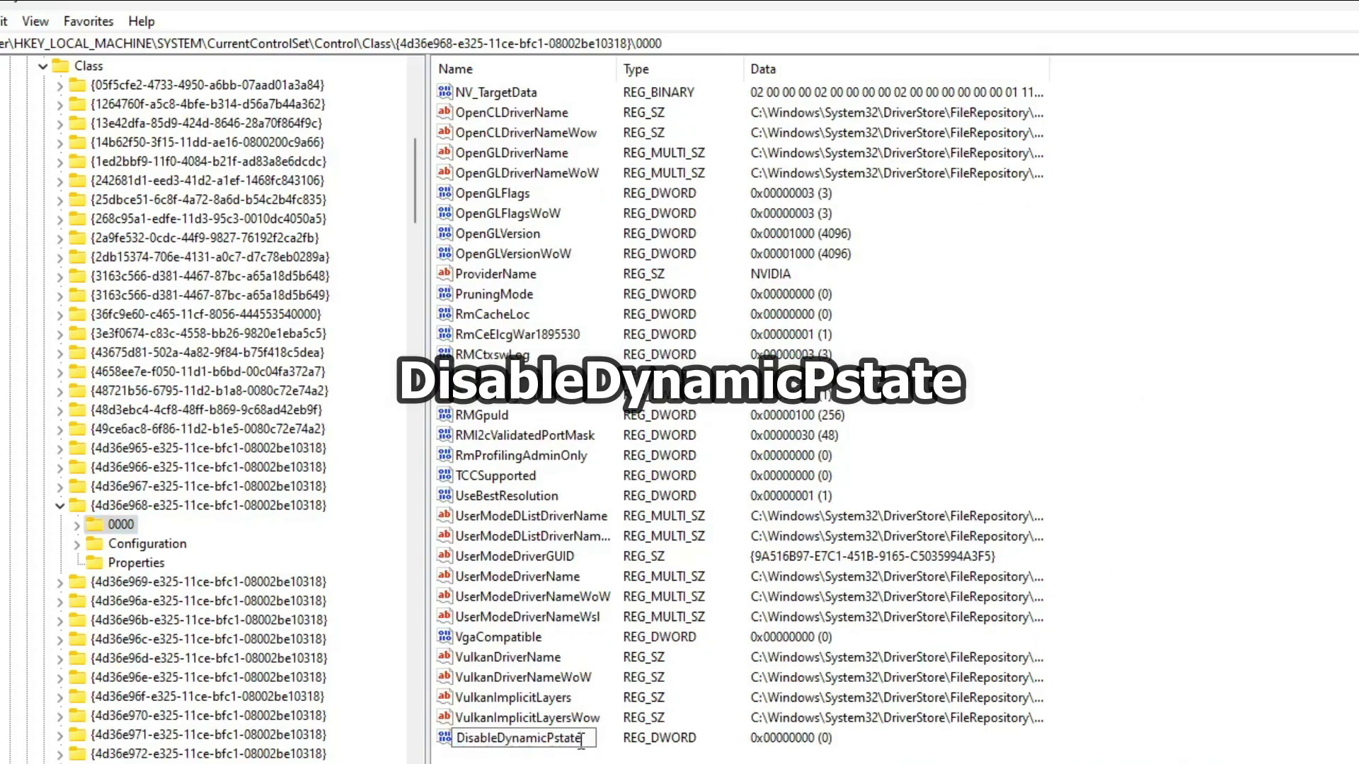
key("Return")
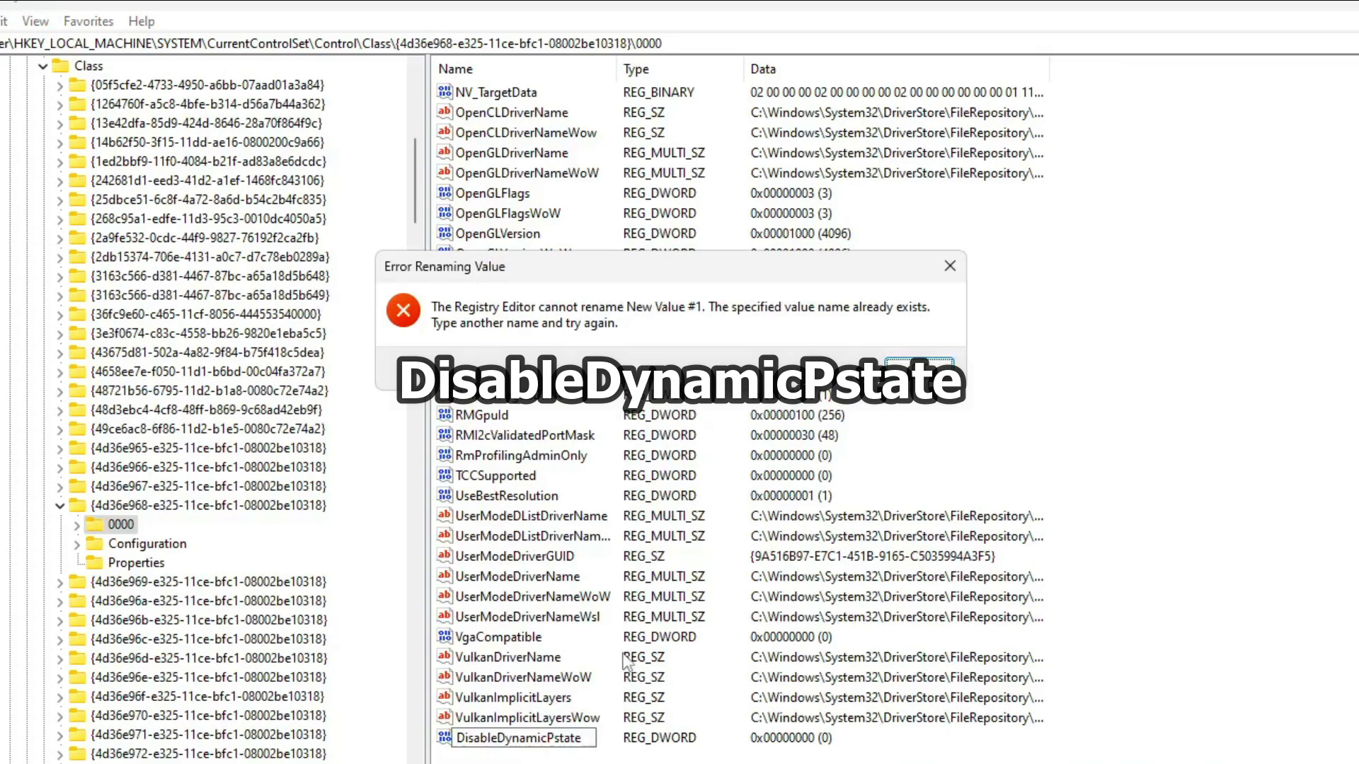
Dismiss the renaming error and delete the newly added DWORD value from the 0000 key
left_click(917, 370)
key("Delete")
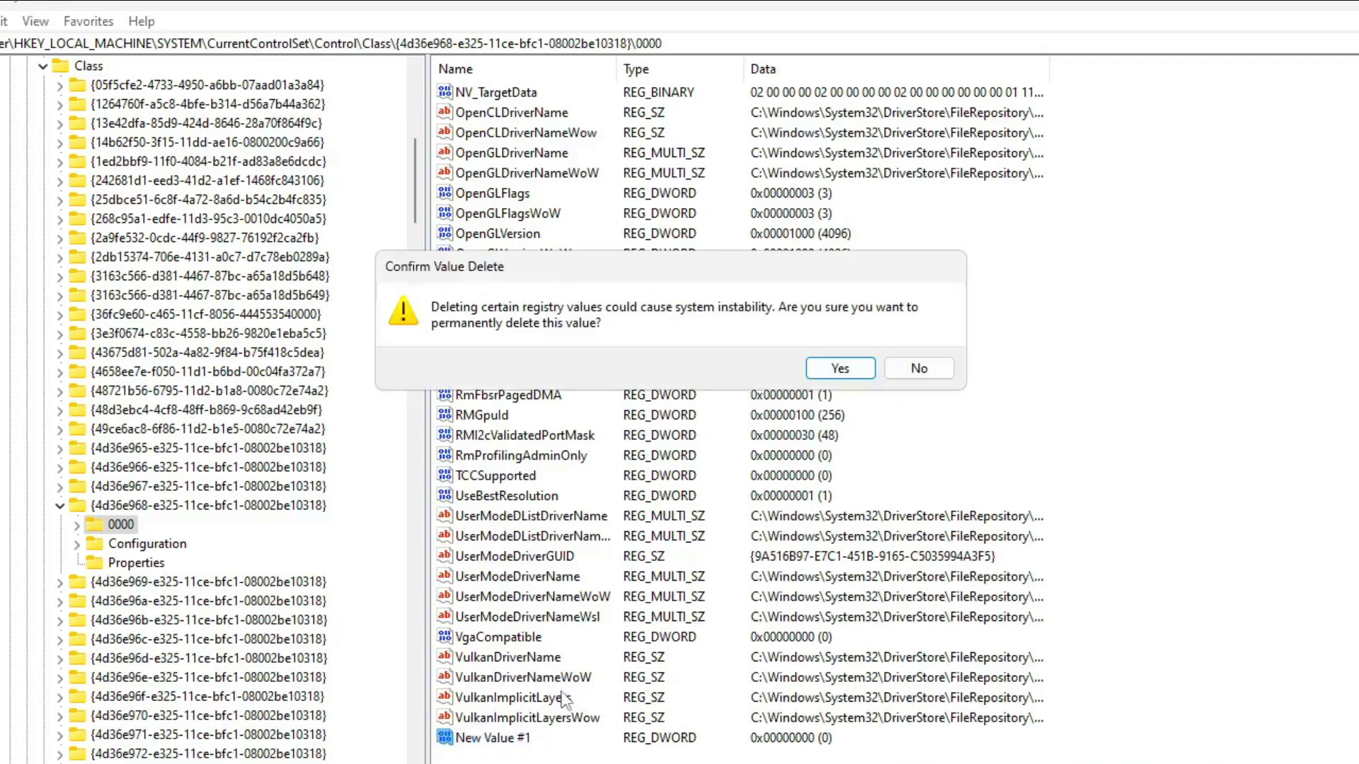
left_click(838, 374)
Find the existing DisableDynamicPstate value in the 0000 key and set its value data to 1
scroll(733, 557, "up", 8)
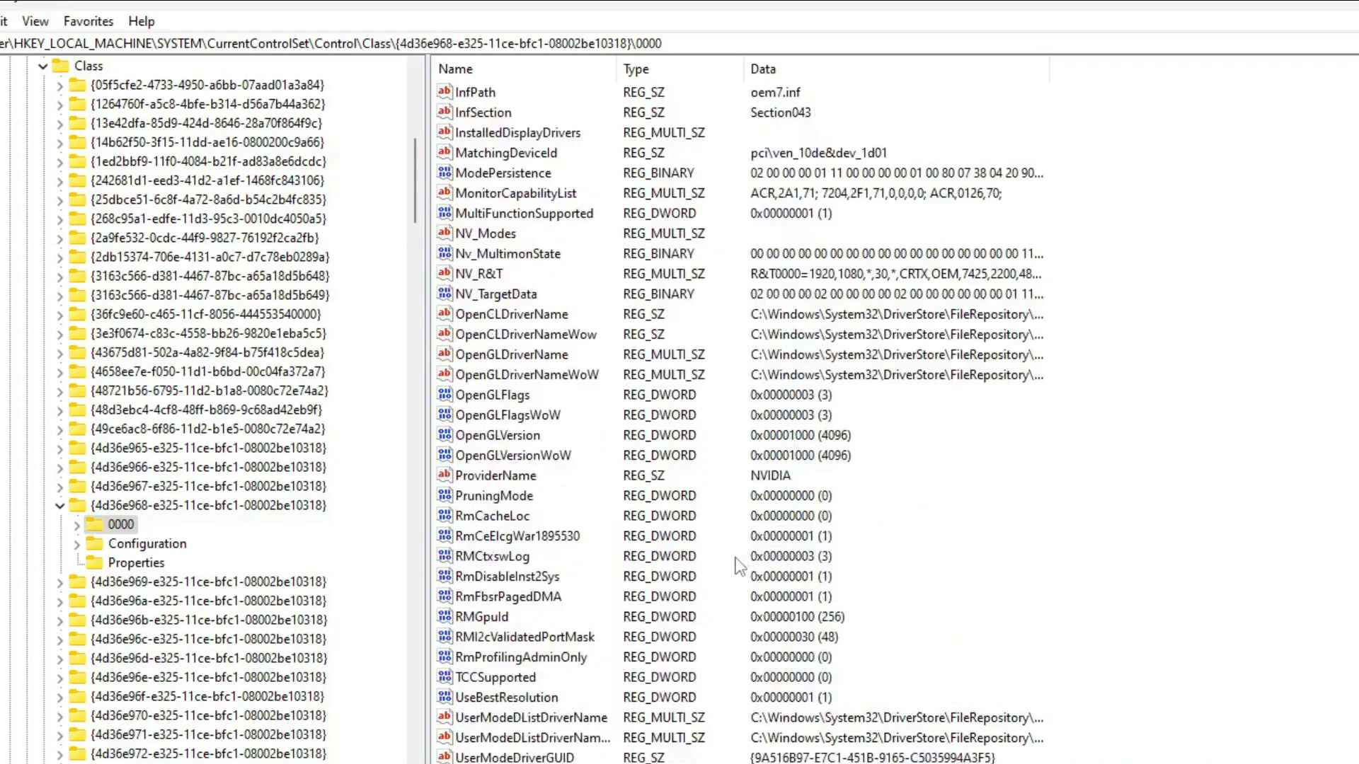
scroll(722, 570, "up", 5)
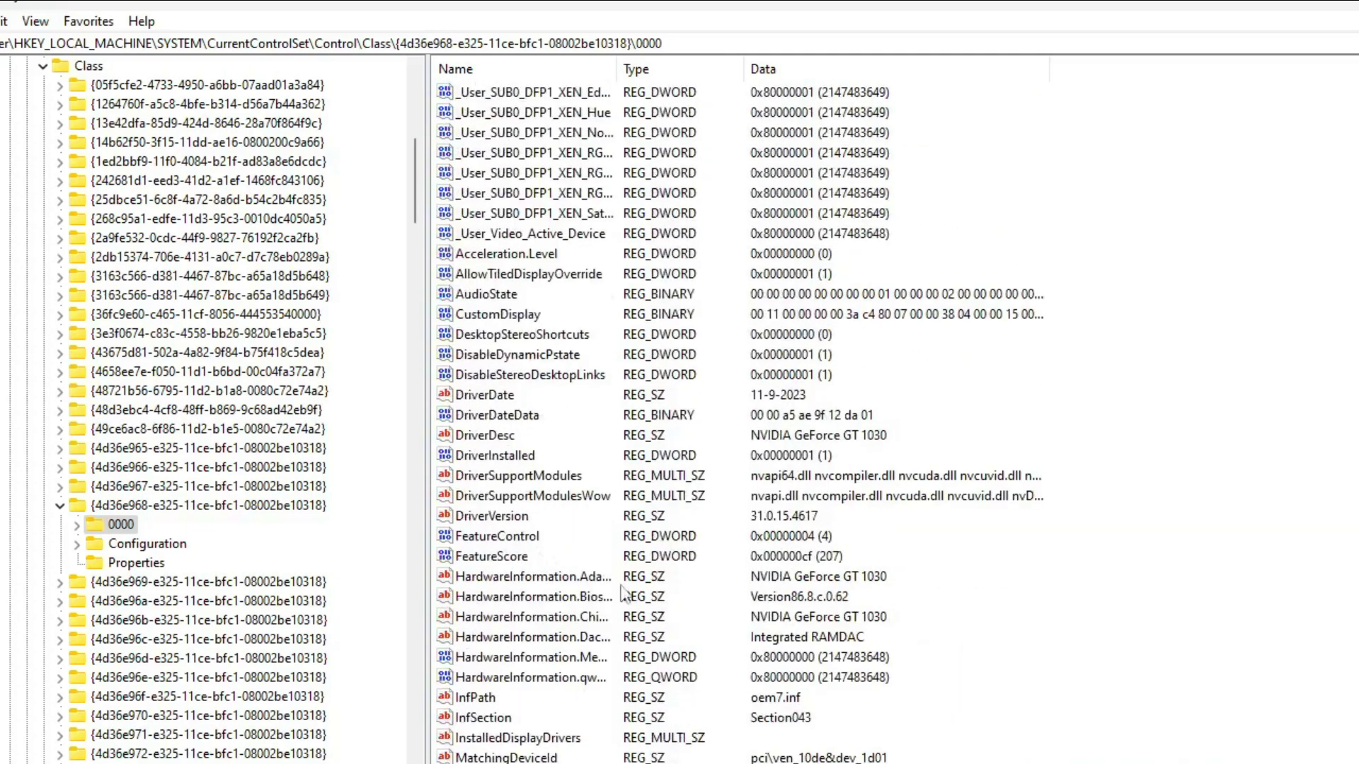
left_click(498, 358)
scroll(579, 476, "up", 1)
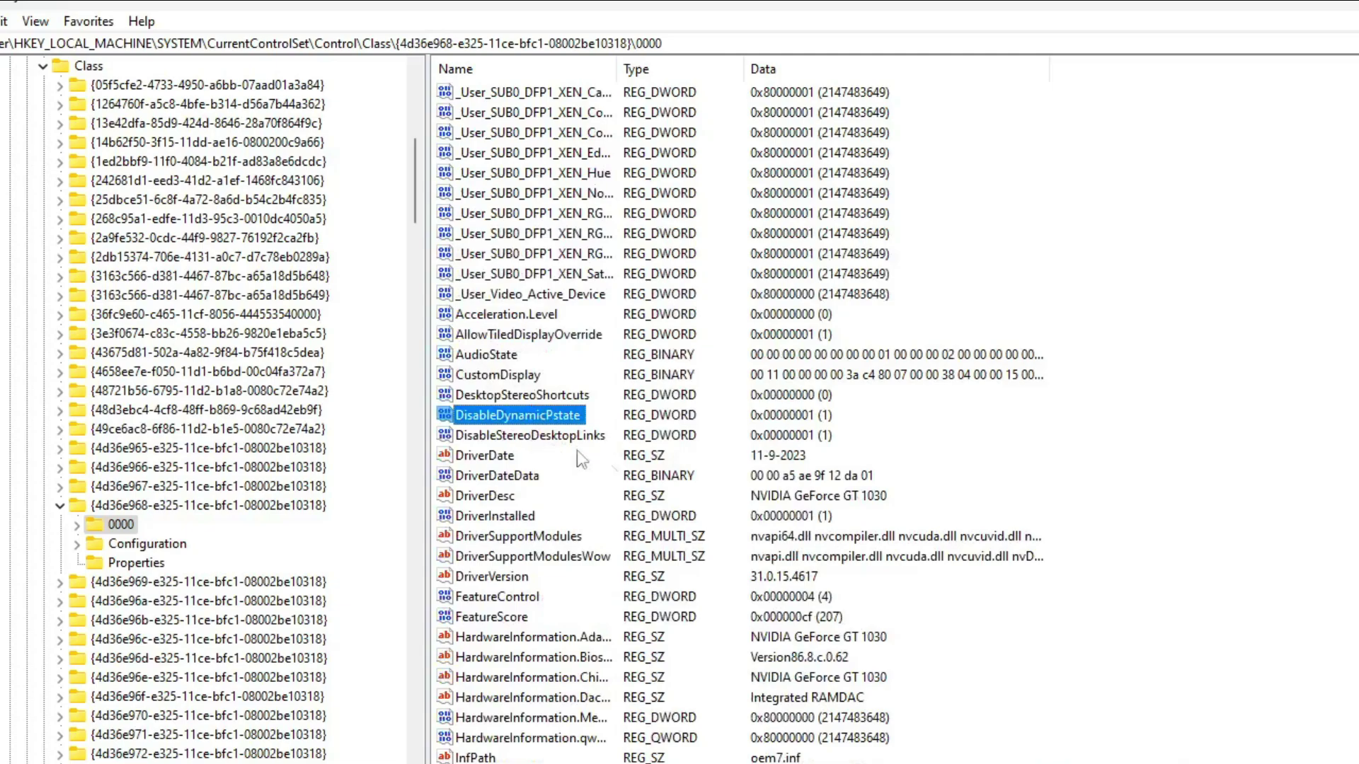
double_click(521, 418)
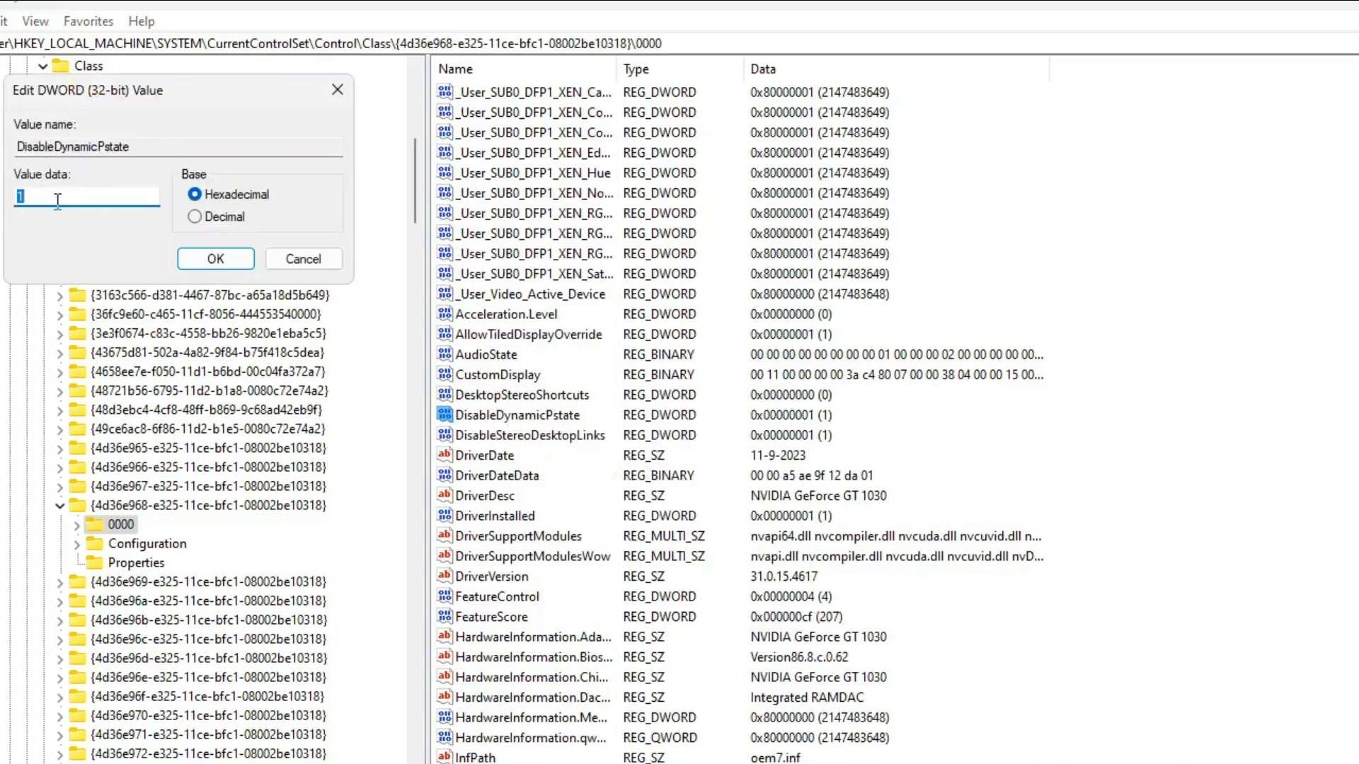
type("1")
left_click(216, 259)
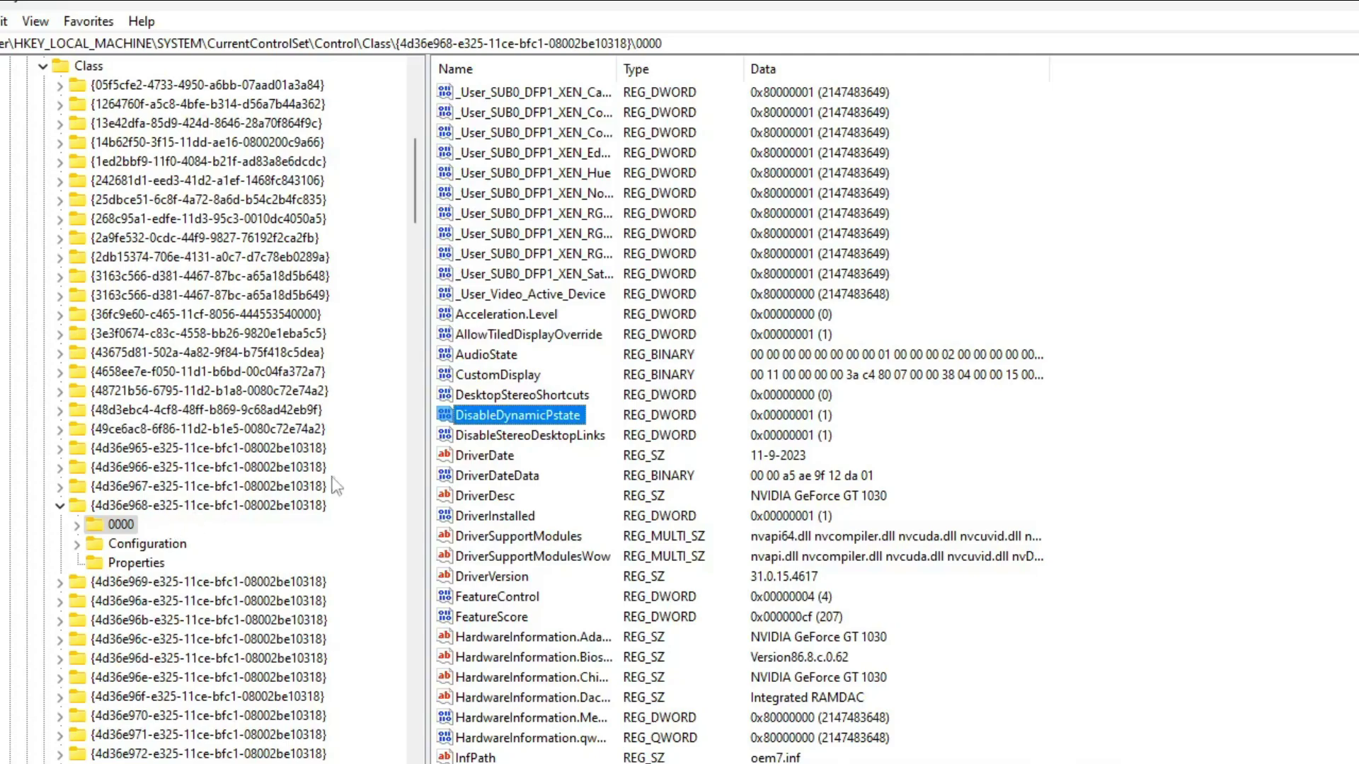
Look through the rest of the 0000 key and reread the guide's note on key numbering for multiple GPUs
scroll(686, 437, "down", 4)
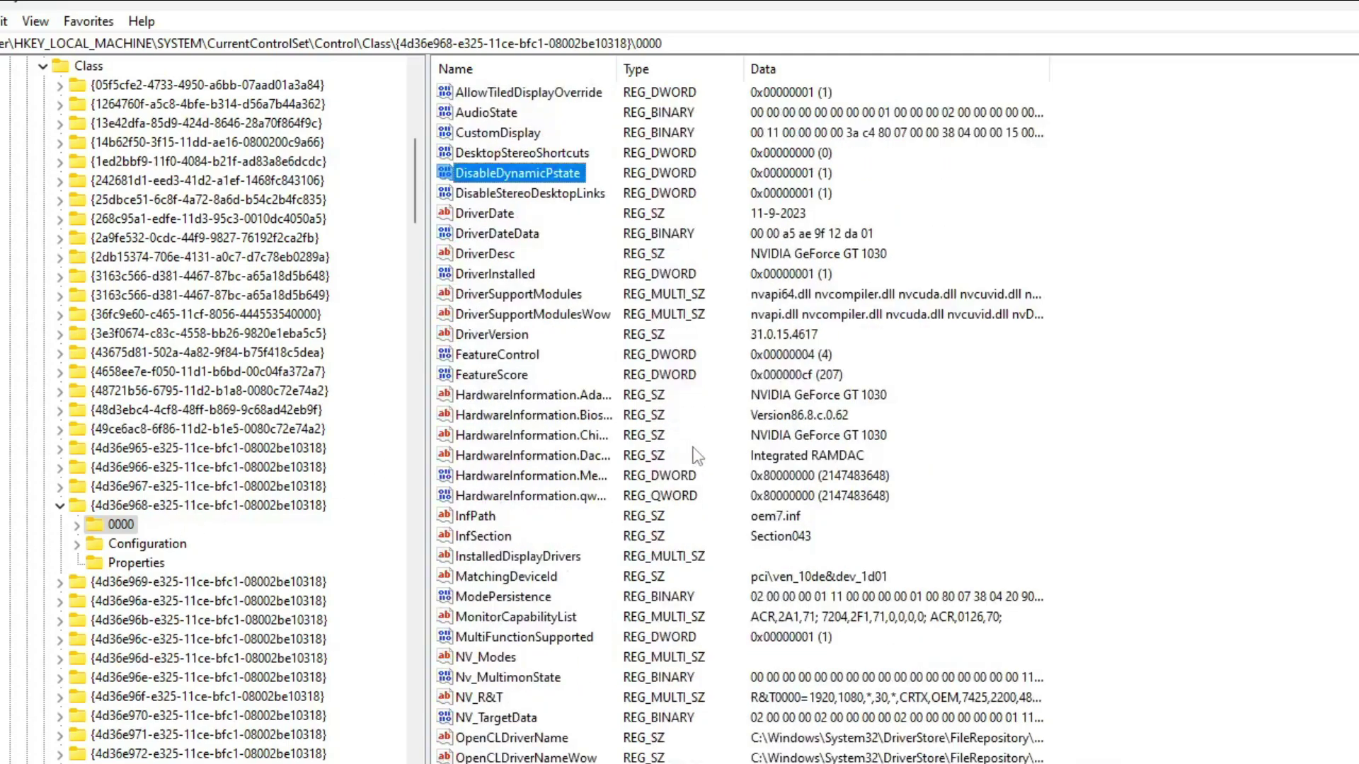
scroll(714, 470, "down", 6)
scroll(812, 542, "down", 2)
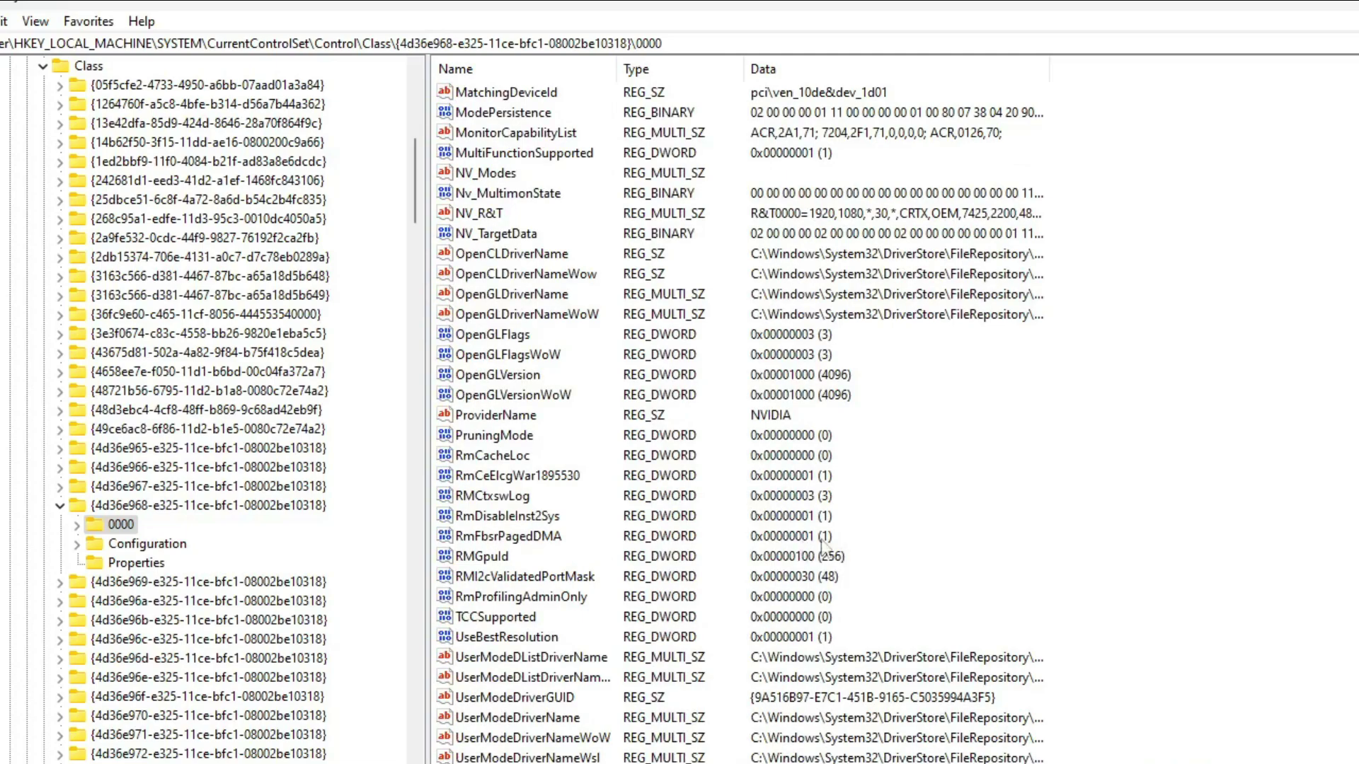
double_click(80, 505)
scroll(124, 495, "up", 7)
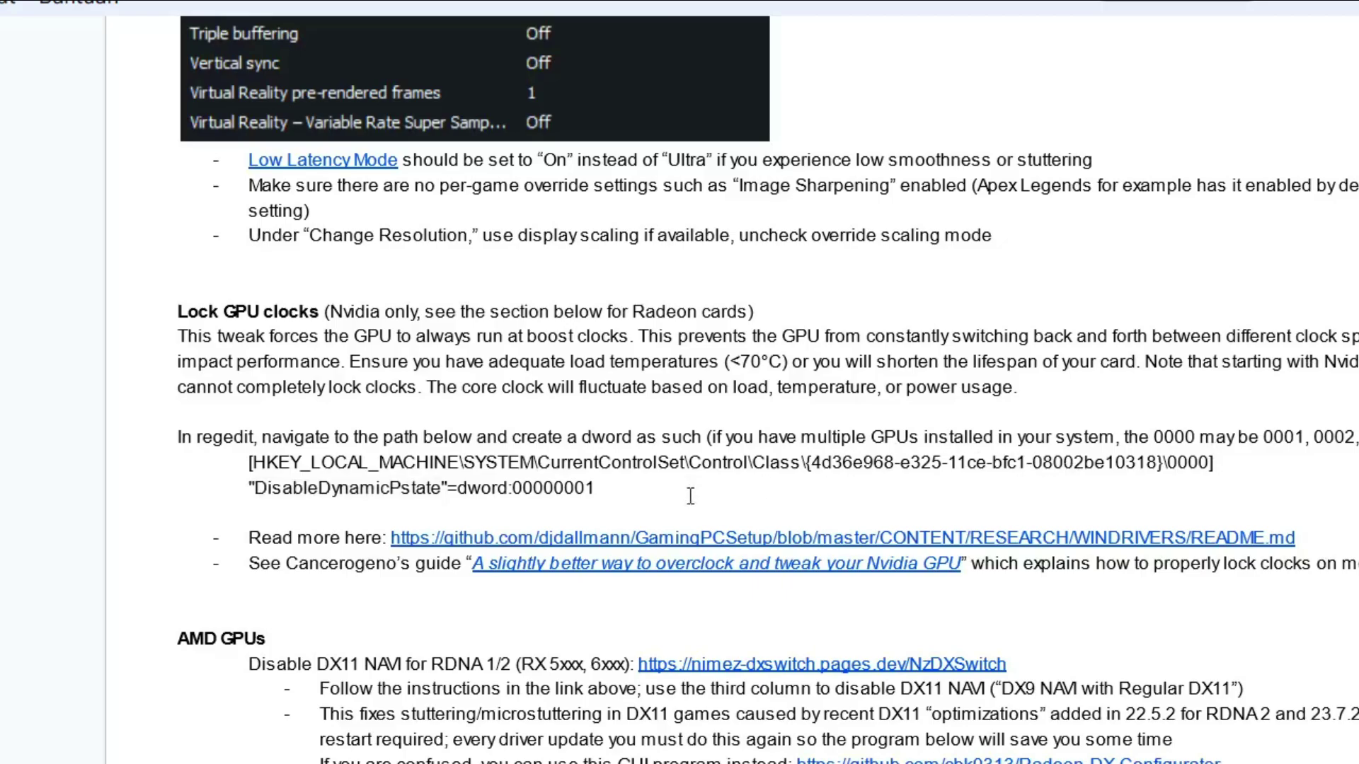
left_click_drag(179, 433, 1358, 437)
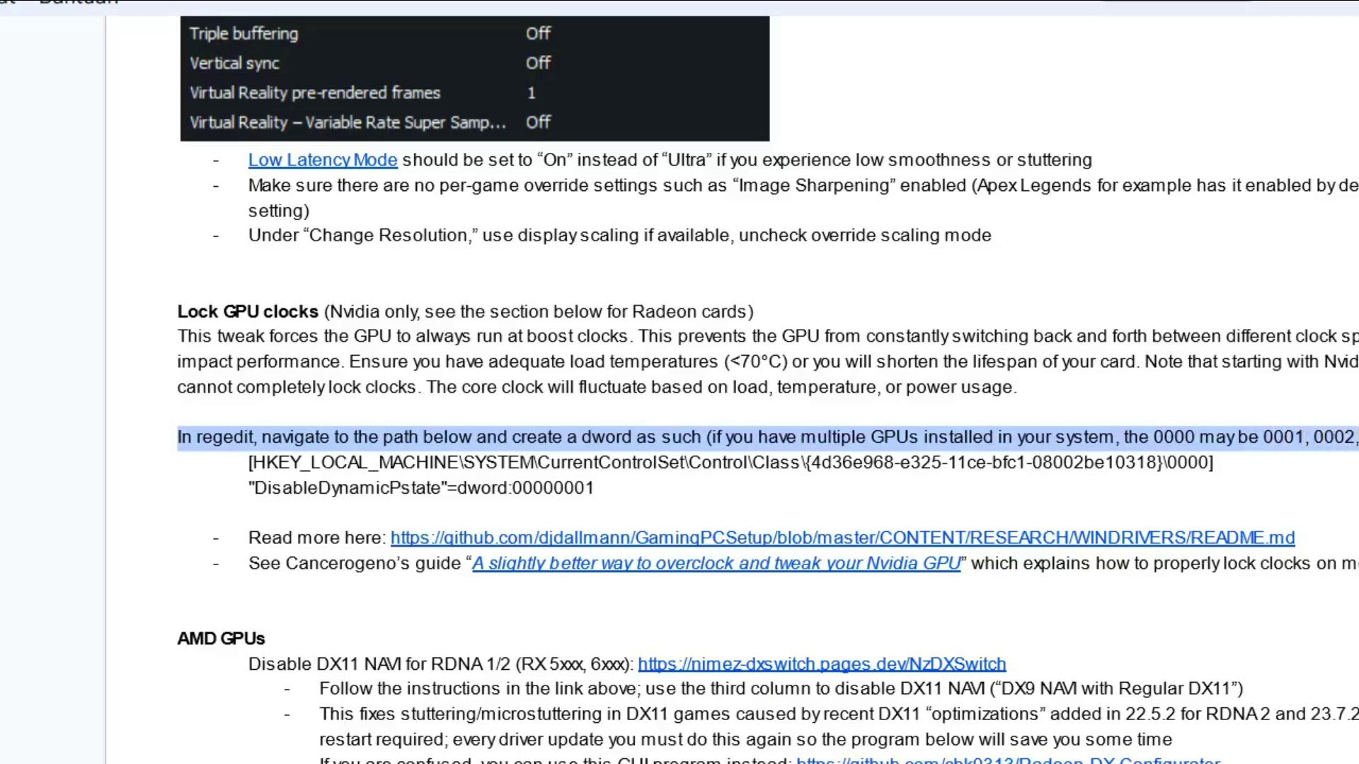
left_click(1358, 437)
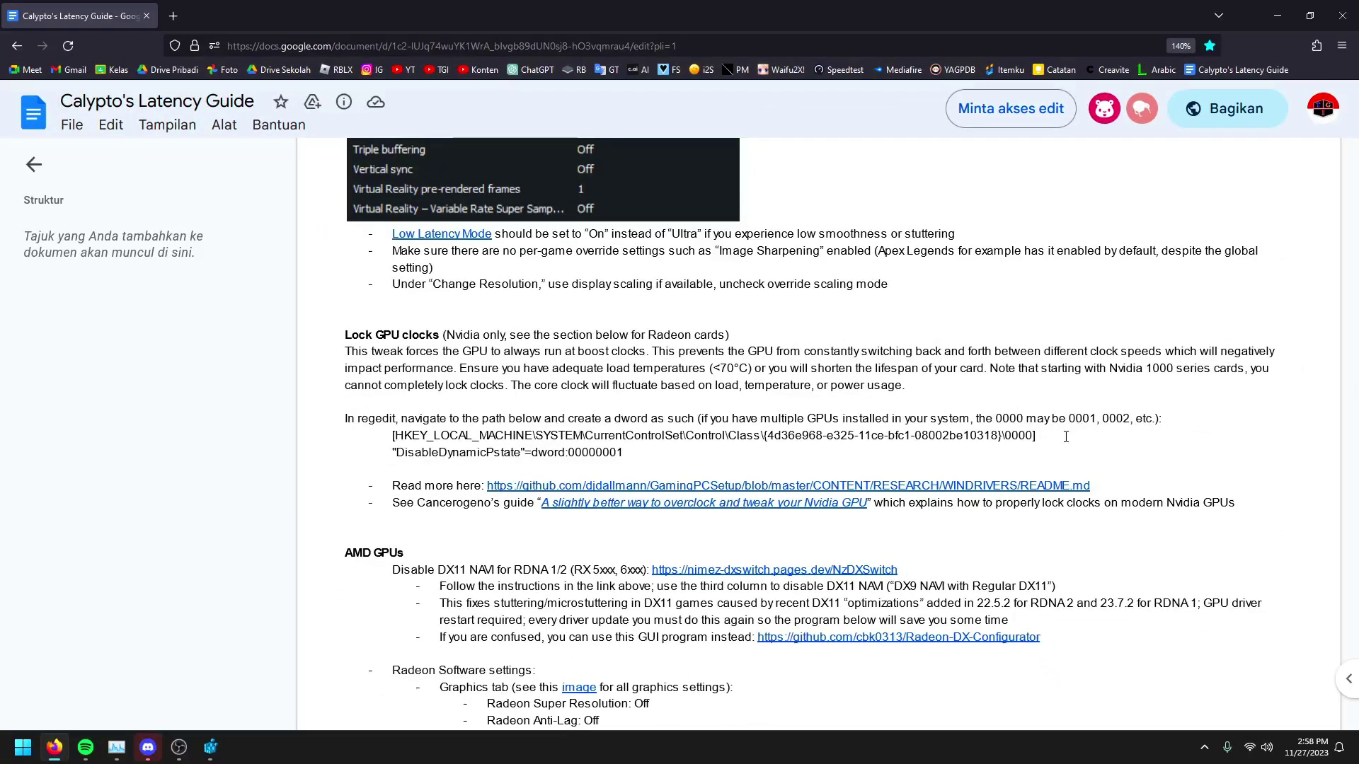
Go back through the guide to its Process scheduling section
scroll(1066, 437, "down", 20)
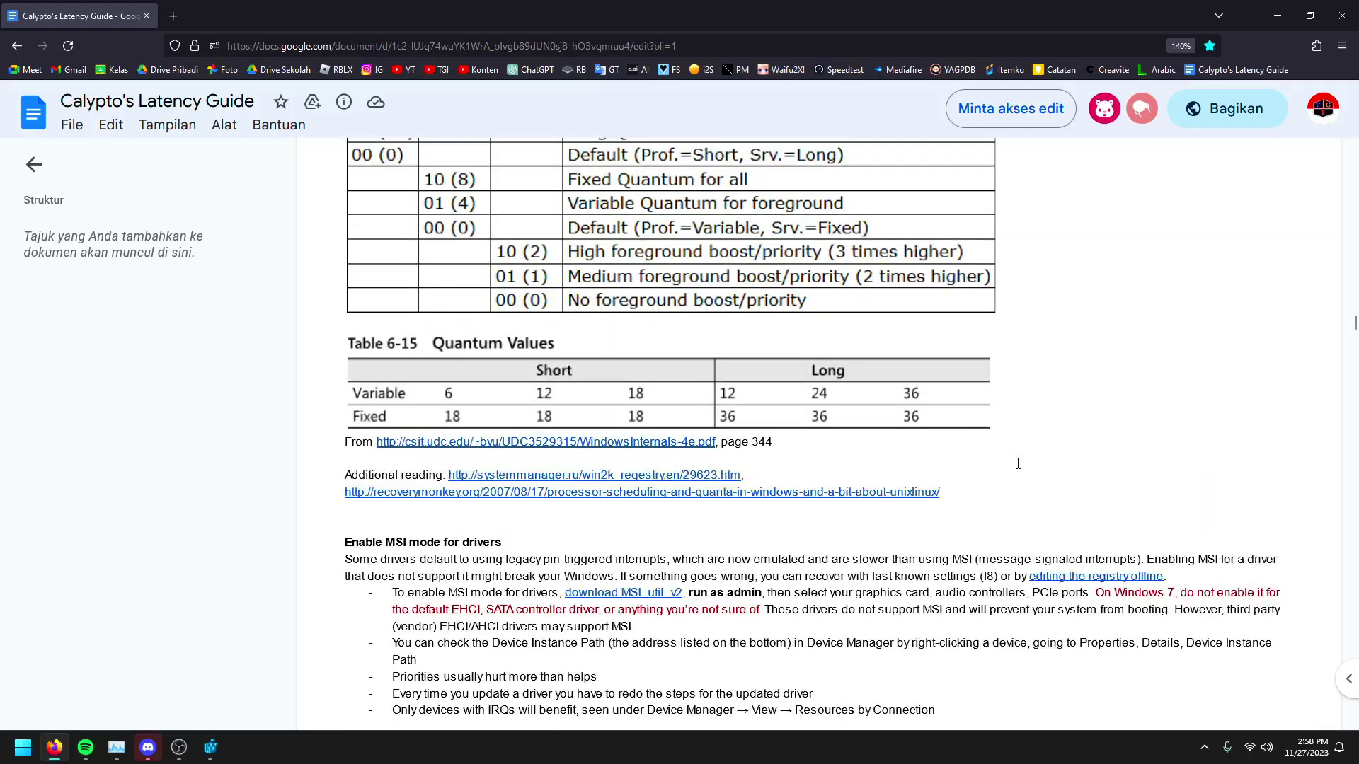
scroll(1018, 463, "up", 20)
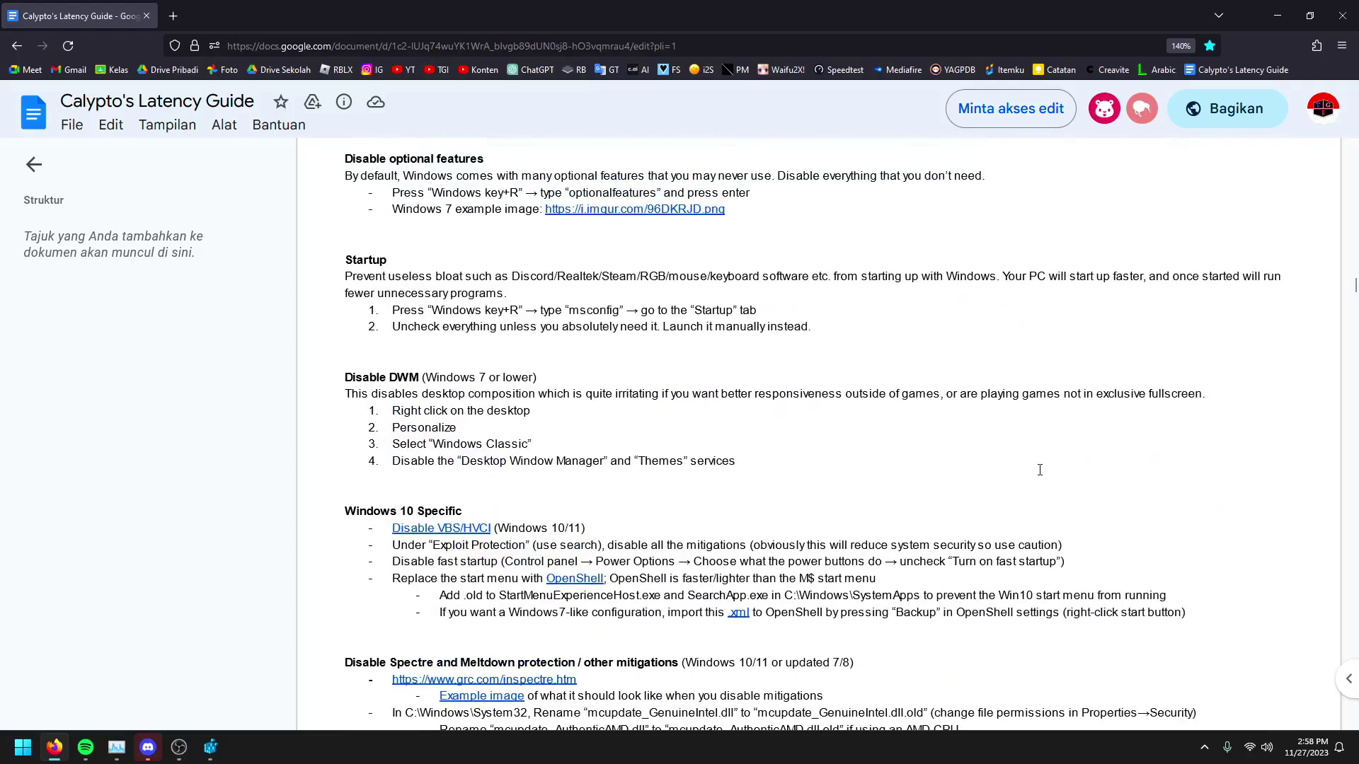
scroll(1040, 470, "down", 15)
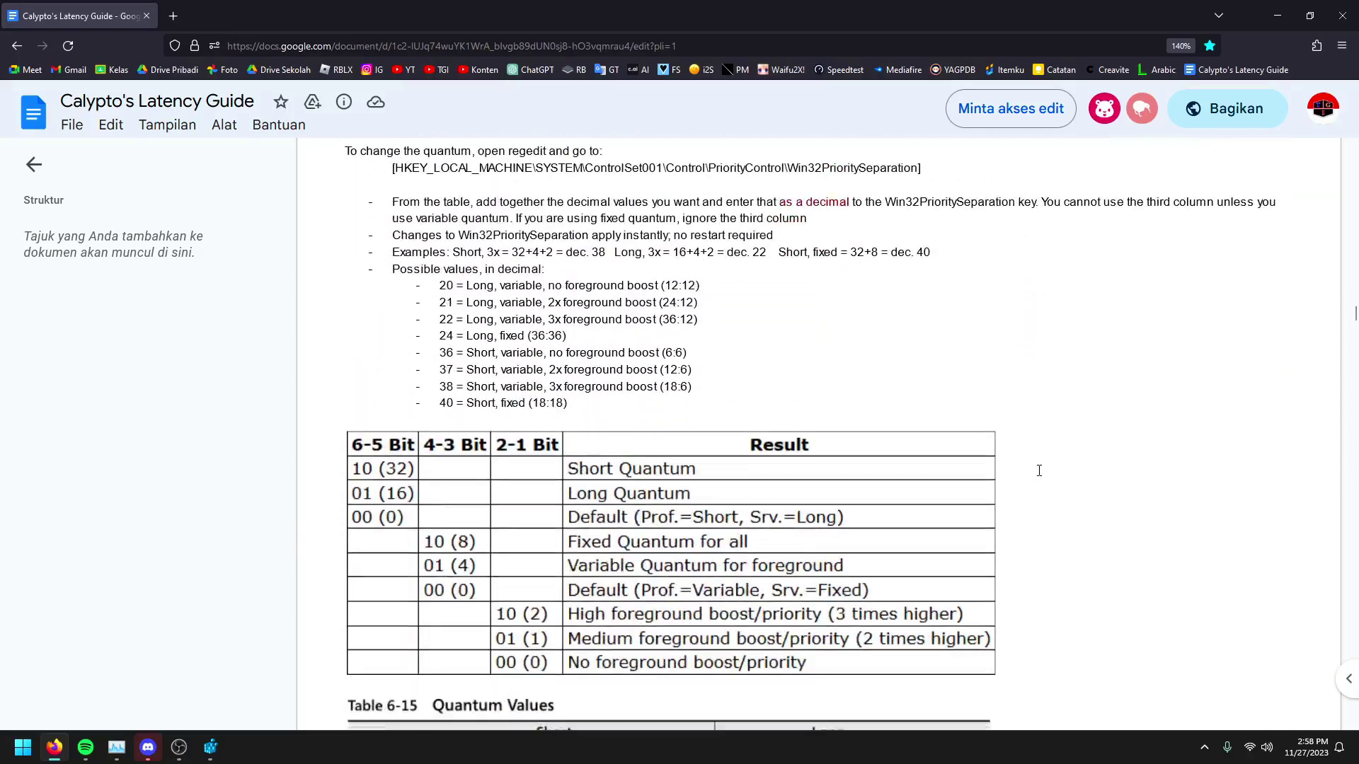
scroll(1038, 470, "up", 4)
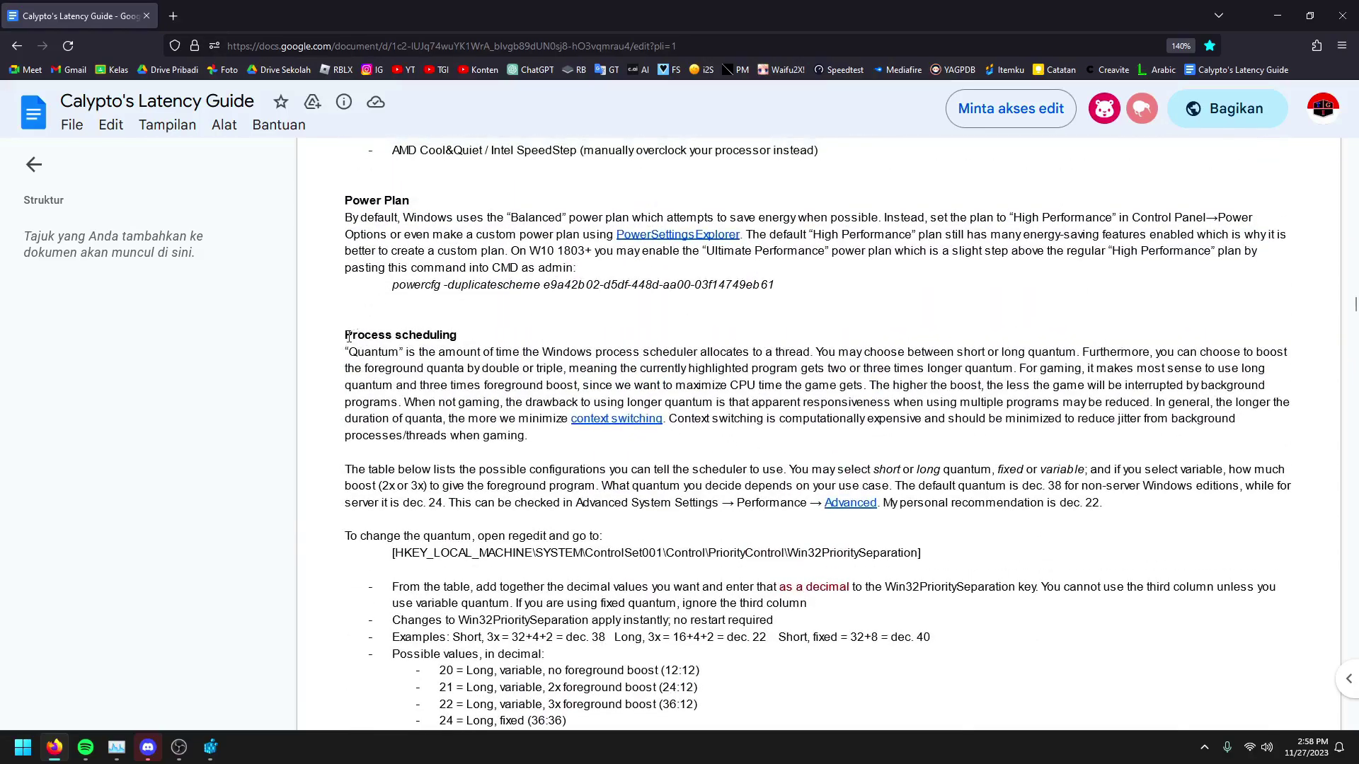
Review the guide's Process scheduling section and its section on enabling MSI mode for drivers
left_click_drag(348, 336, 467, 338)
scroll(477, 342, "down", 12)
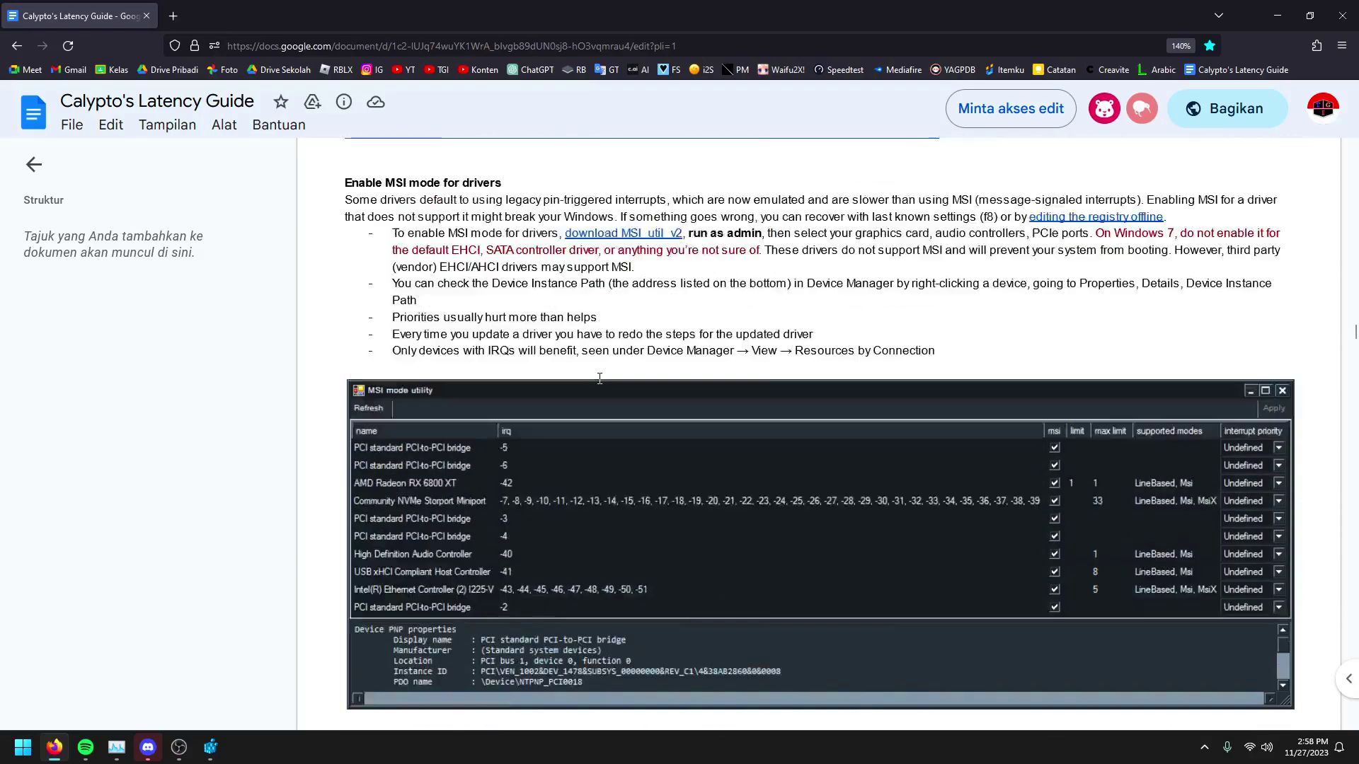
scroll(496, 364, "up", 2)
left_click_drag(351, 357, 471, 361)
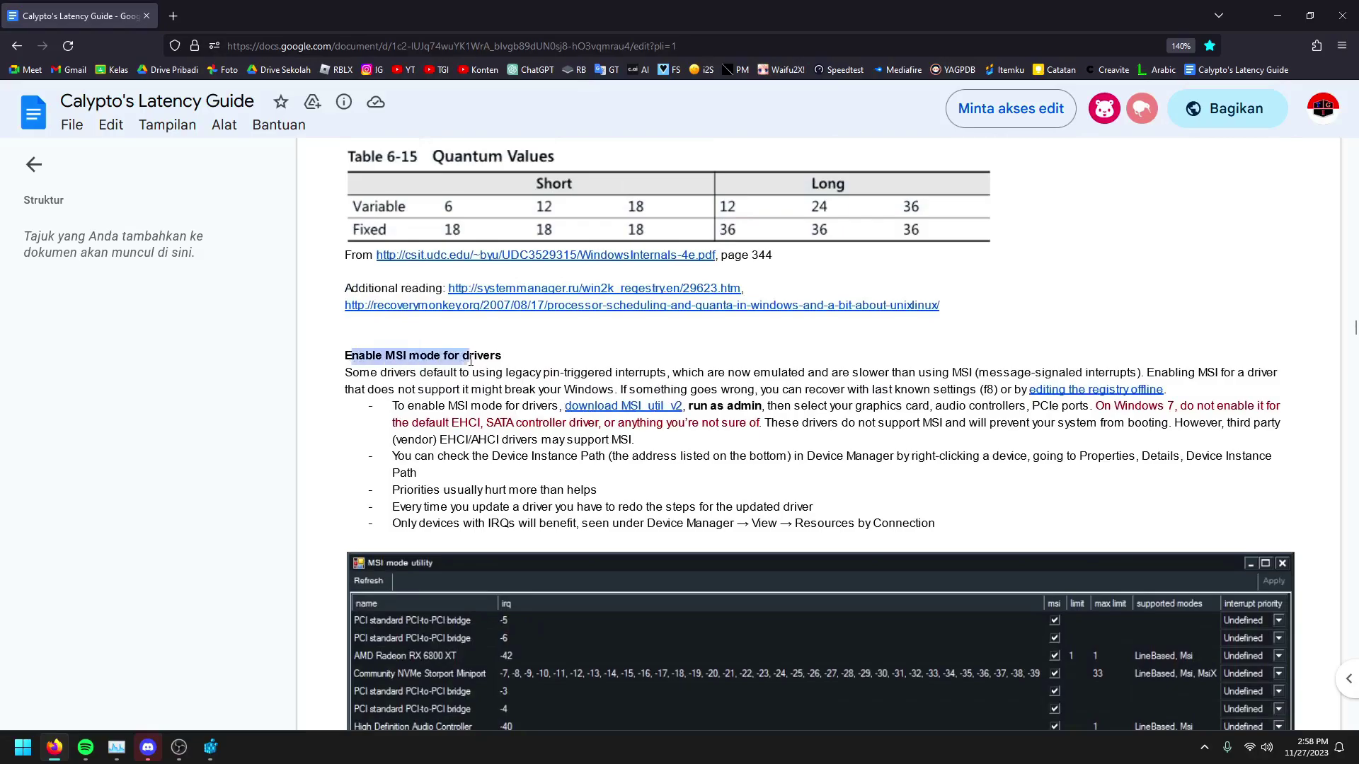
scroll(479, 361, "down", 20)
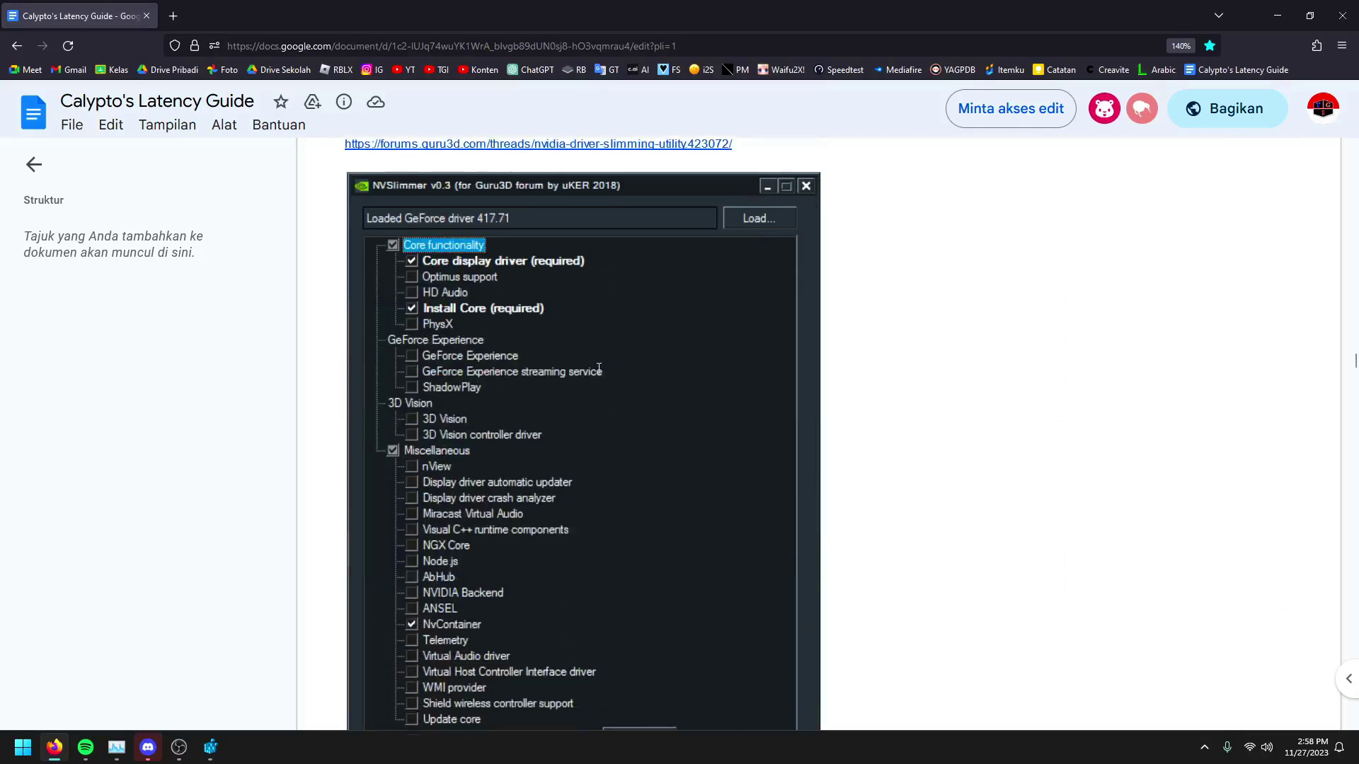
scroll(600, 368, "down", 20)
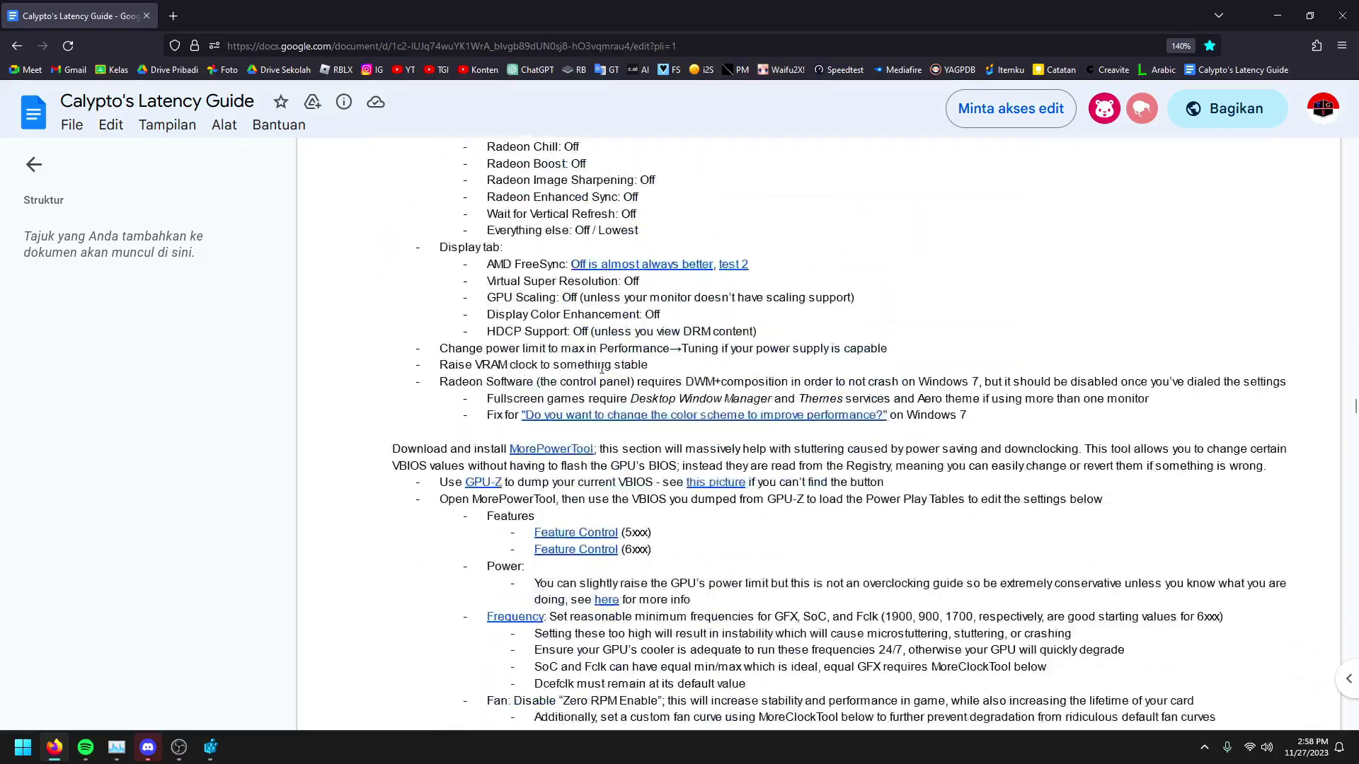
Look over the guide's sections on installing NVIDIA drivers, Nvidia 3D settings and AMD GPUs
scroll(602, 368, "up", 20)
scroll(451, 359, "down", 3)
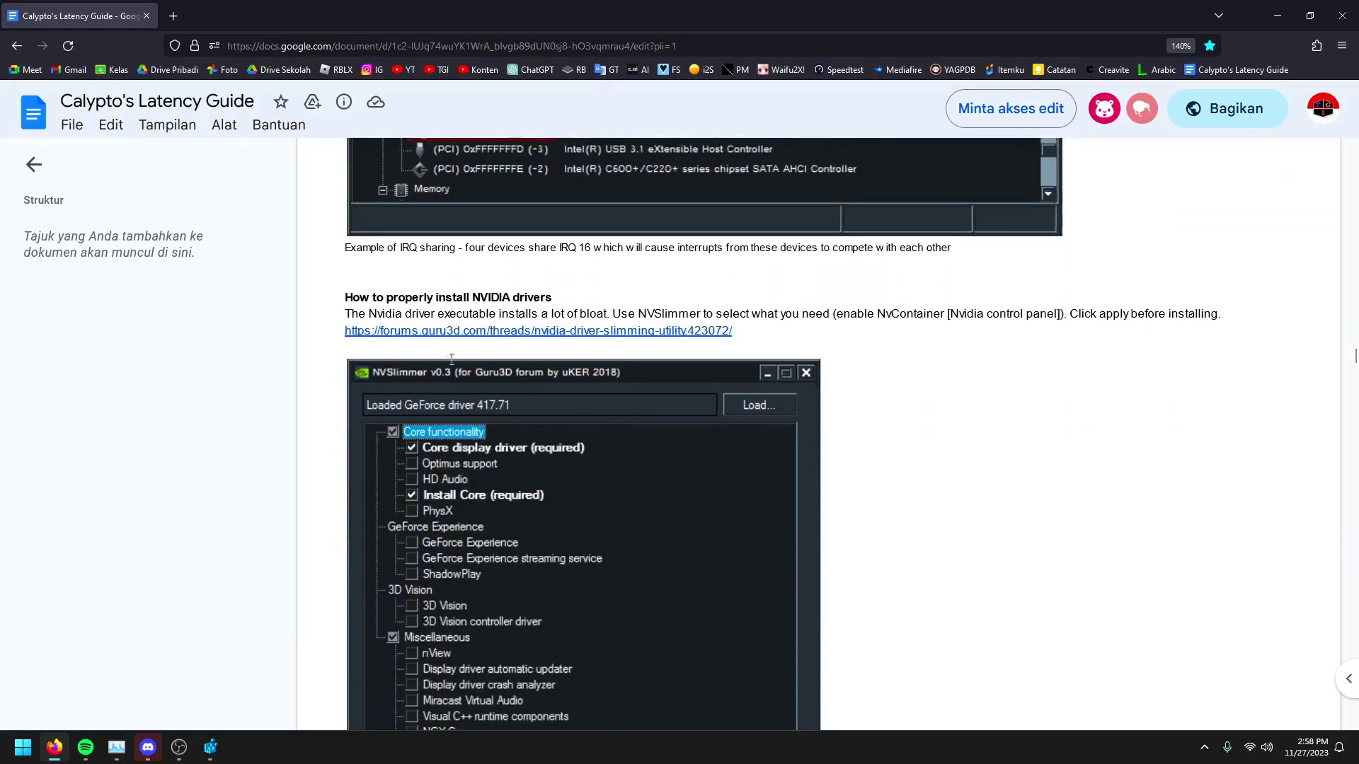
left_click_drag(358, 298, 542, 305)
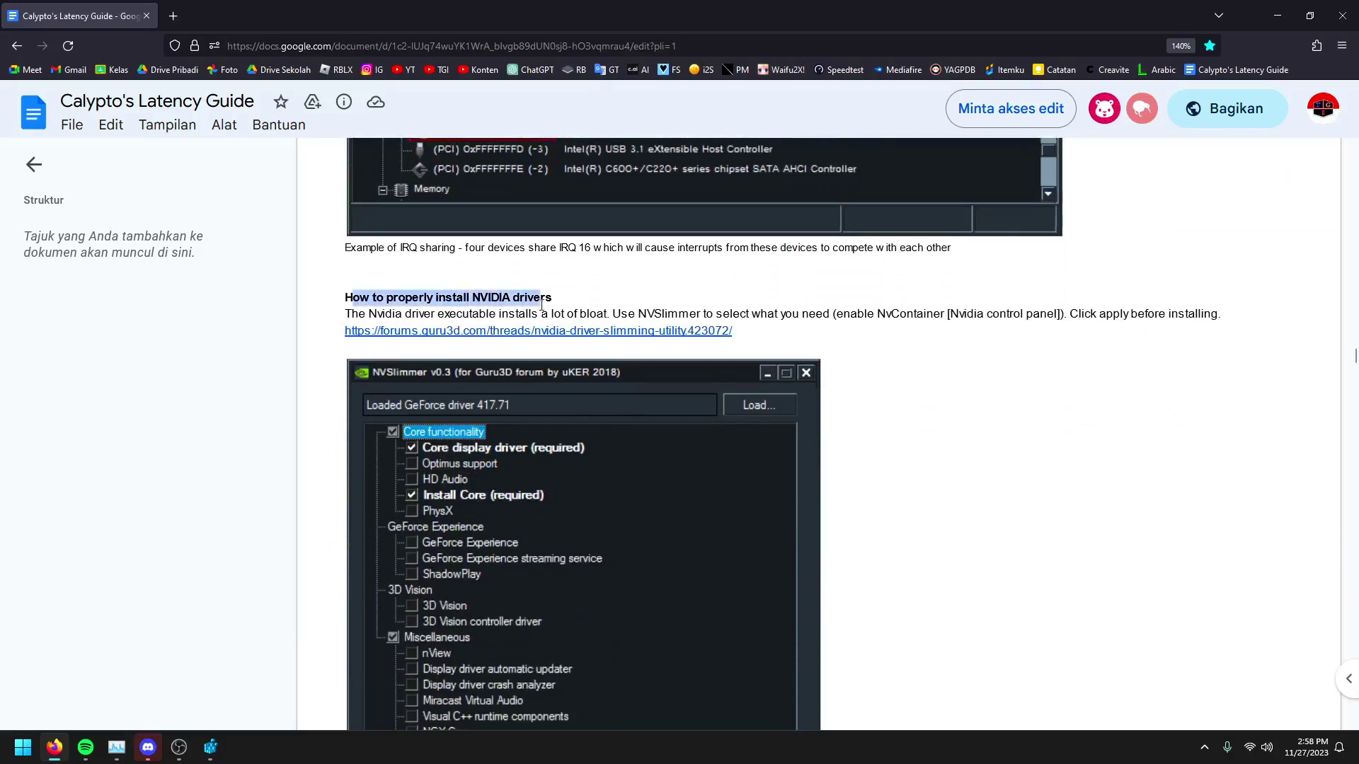
scroll(705, 353, "down", 10)
scroll(475, 310, "up", 3)
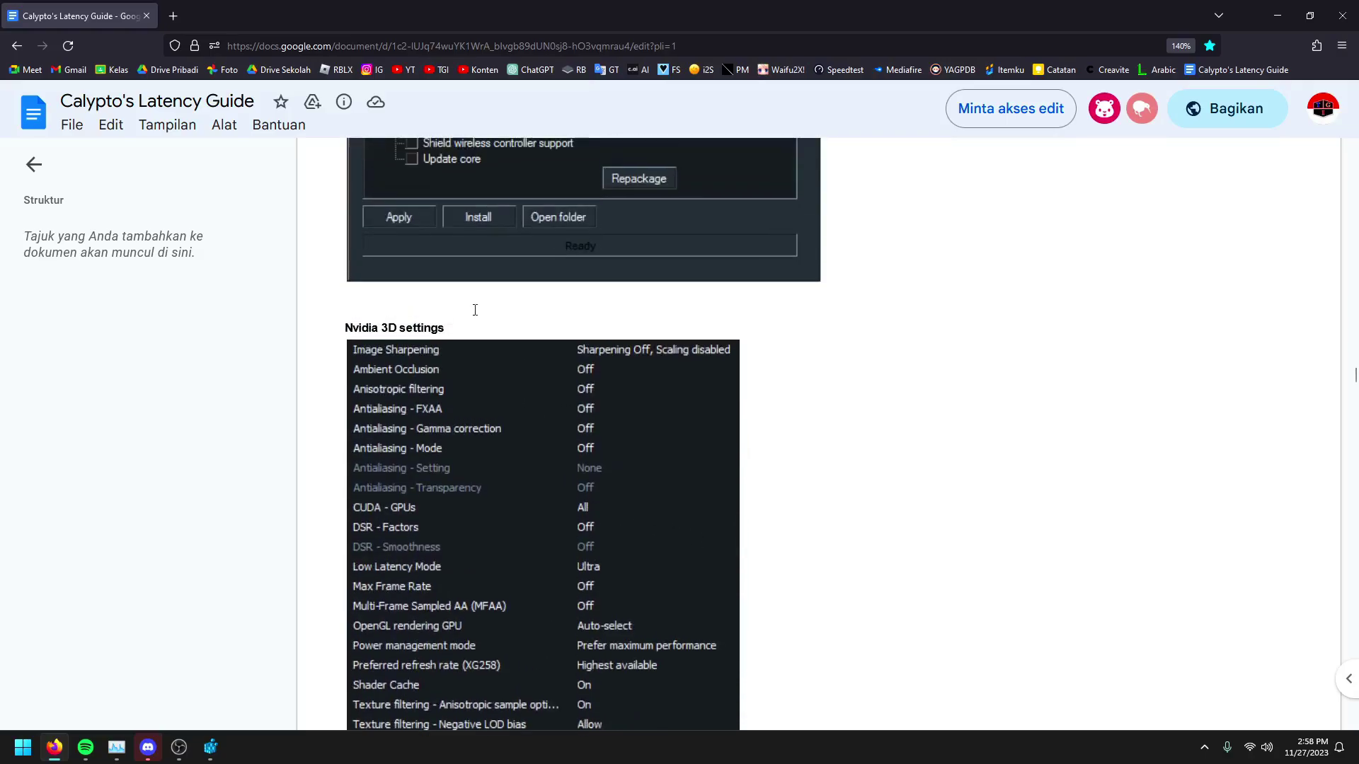
left_click_drag(359, 327, 482, 333)
scroll(687, 371, "down", 10)
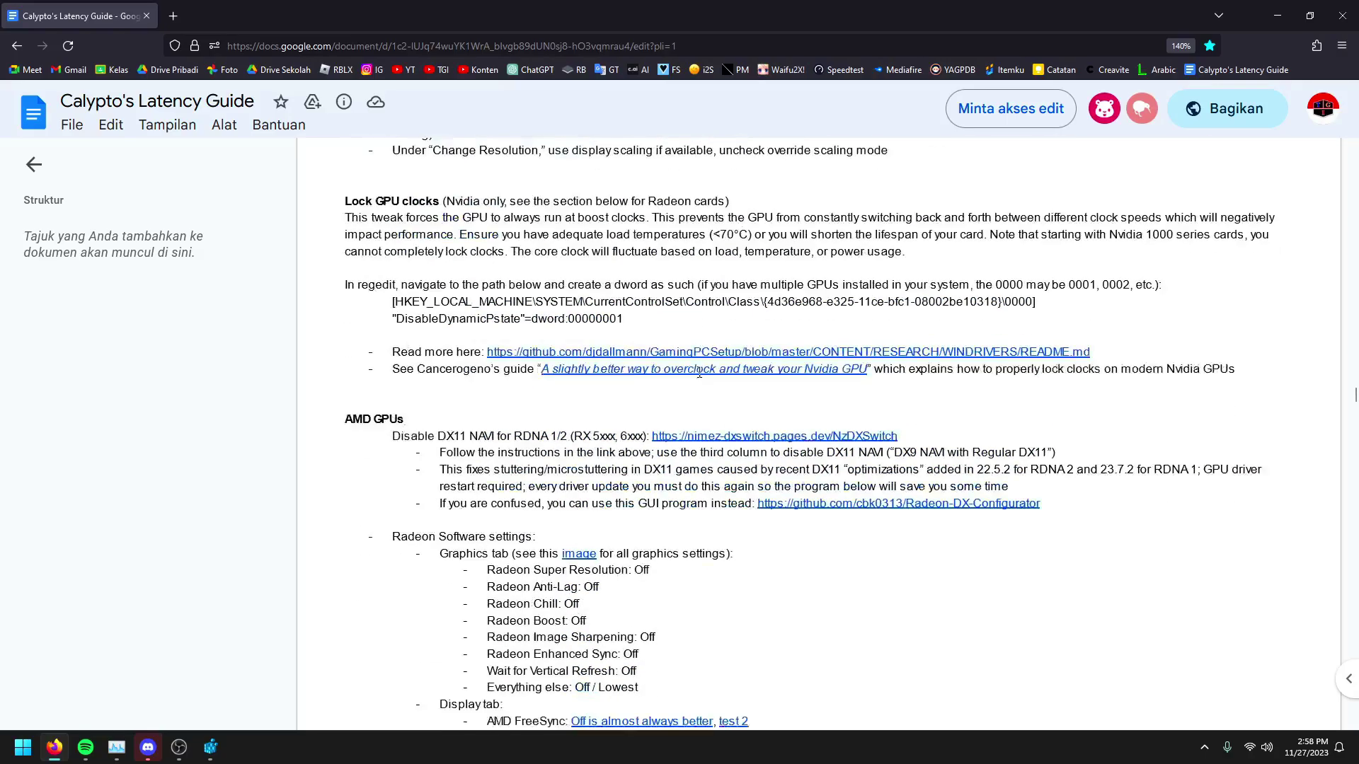
scroll(491, 356, "down", 3)
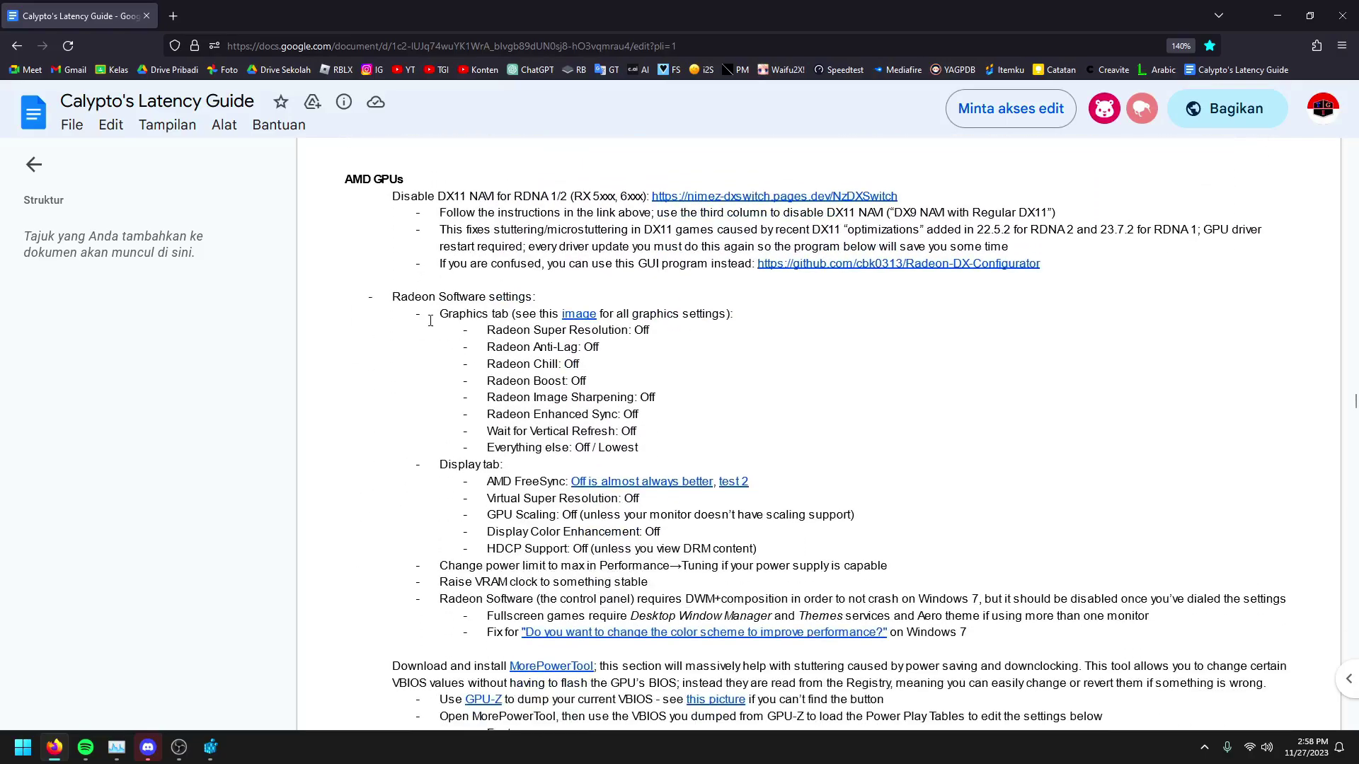
left_click_drag(343, 189, 402, 182)
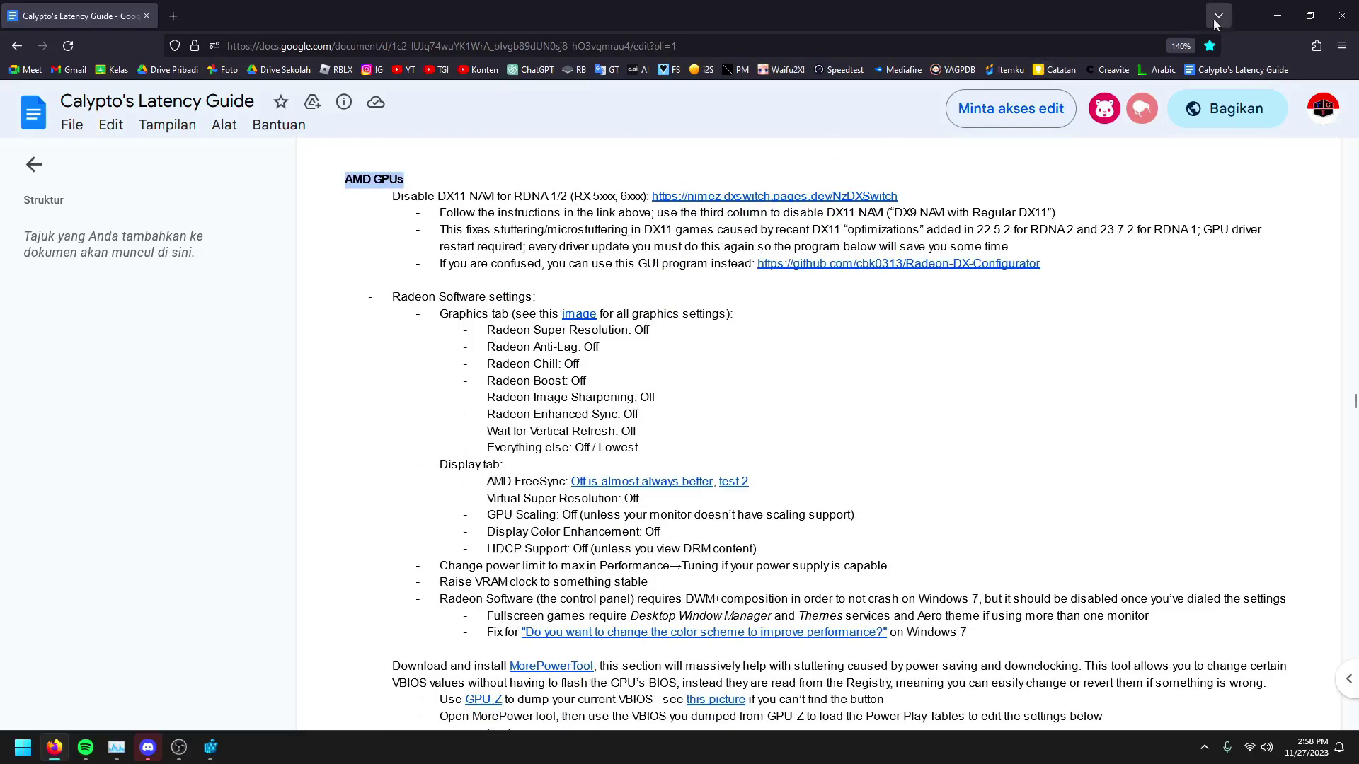
Reduce the guide page's zoom level and close the browser window
key("ctrl+minus")
key("ctrl+minus")
key("ctrl+minus")
key("ctrl+minus")
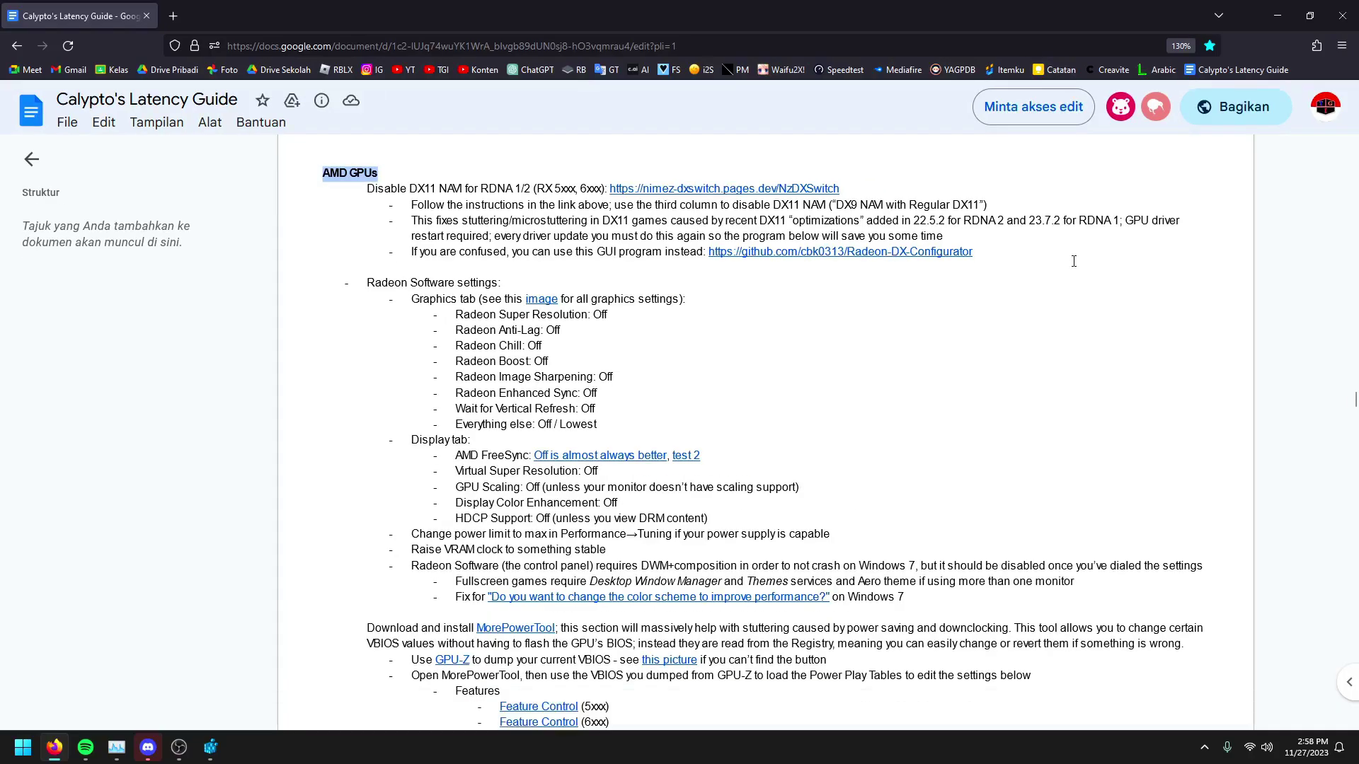
left_click(1348, 7)
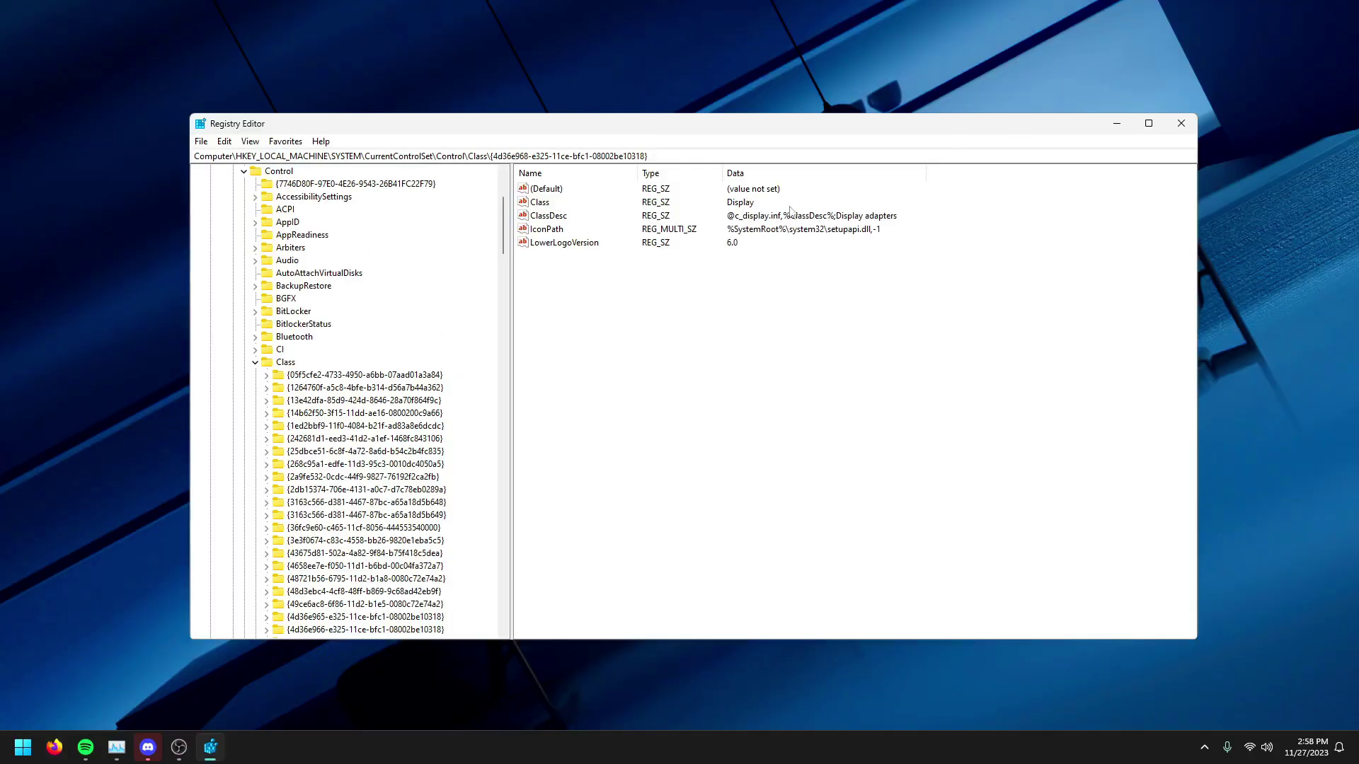
Collapse the expanded registry branches from Class up to HKEY_LOCAL_MACHINE and close the Registry Editor, returning to the desktop
double_click(269, 363)
scroll(319, 354, "up", 5)
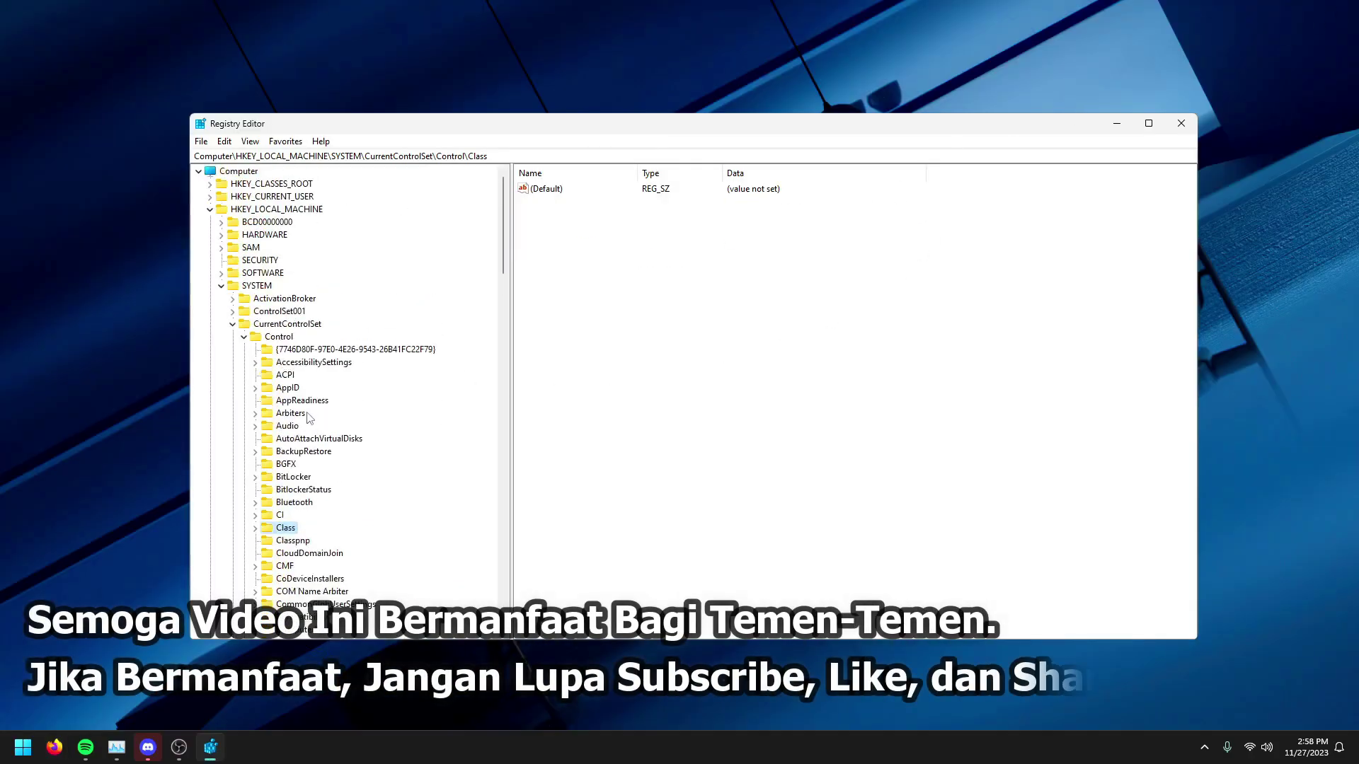
left_click(243, 337)
left_click(233, 324)
left_click(221, 286)
left_click(210, 209)
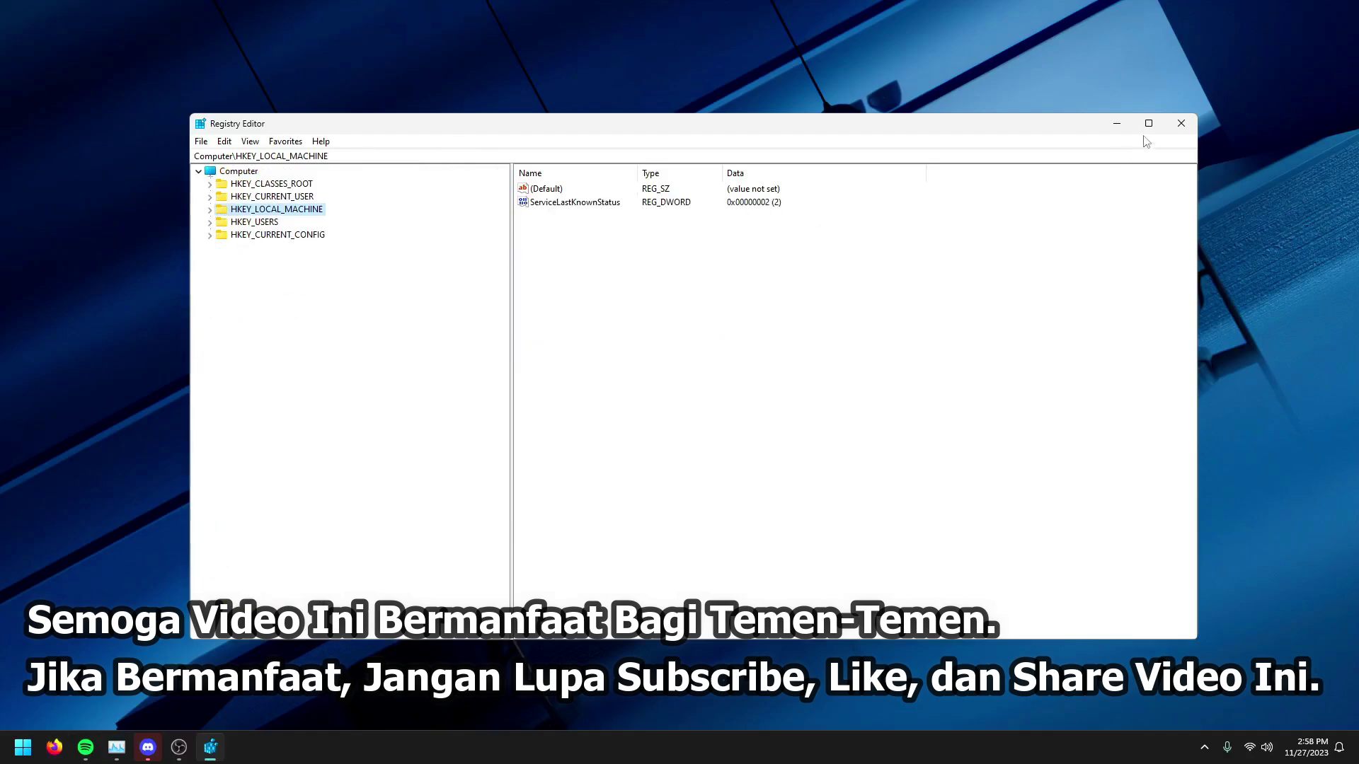
left_click(1181, 123)
right_click(844, 195)
left_click(893, 238)
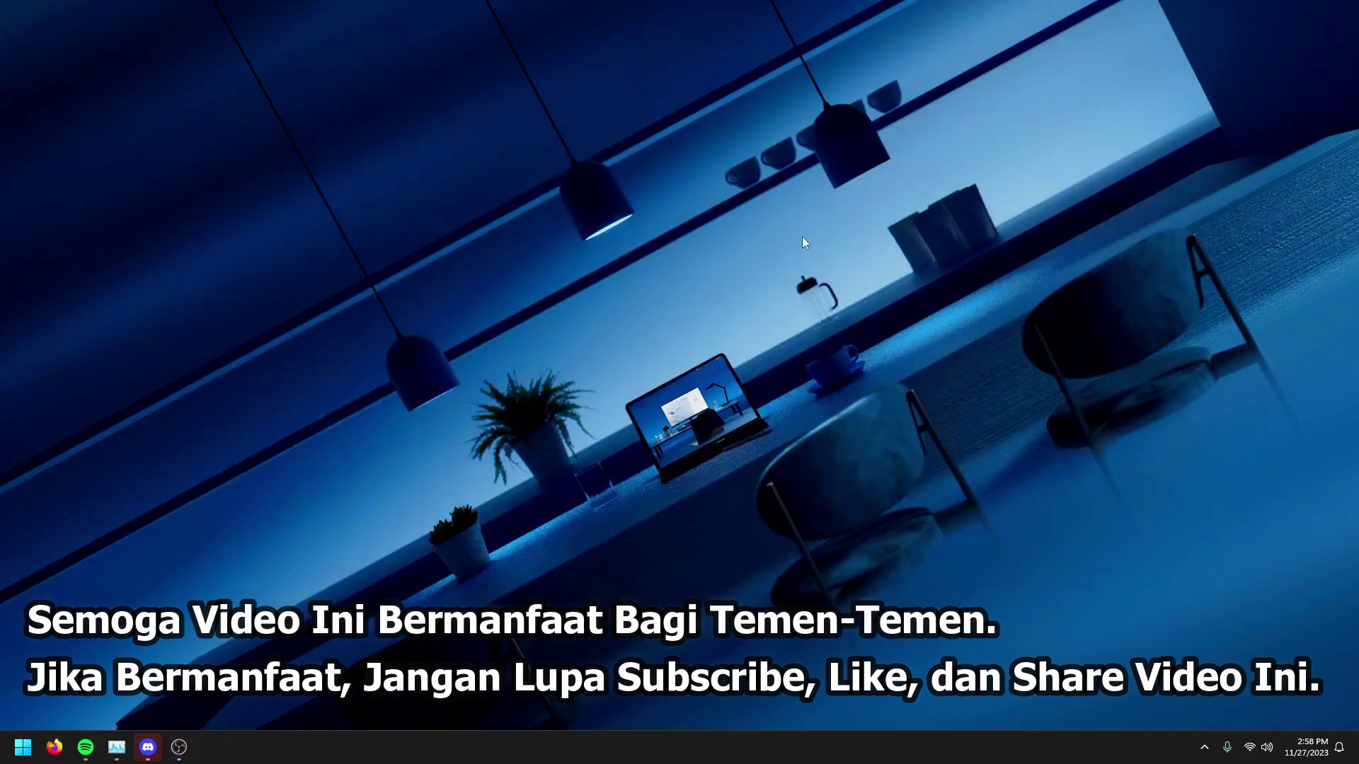